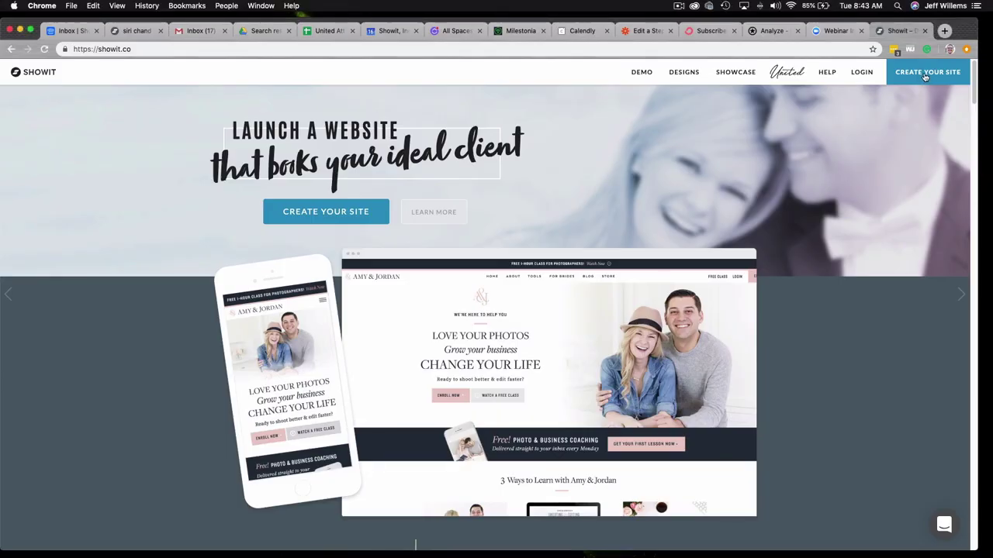
- Start a free trial, entering the first name, last name and e-mail address
left_click(924, 77)
key("Tab")
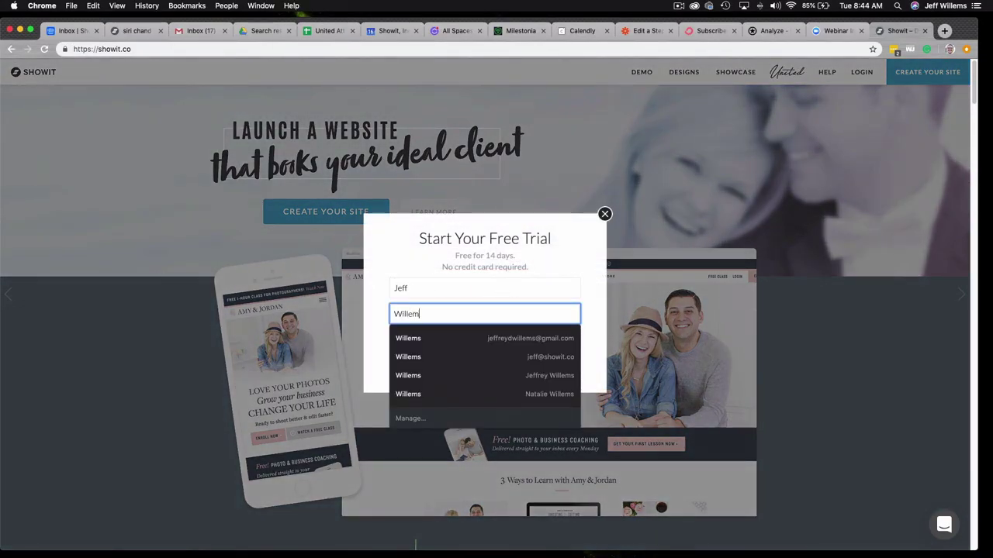
key("Tab")
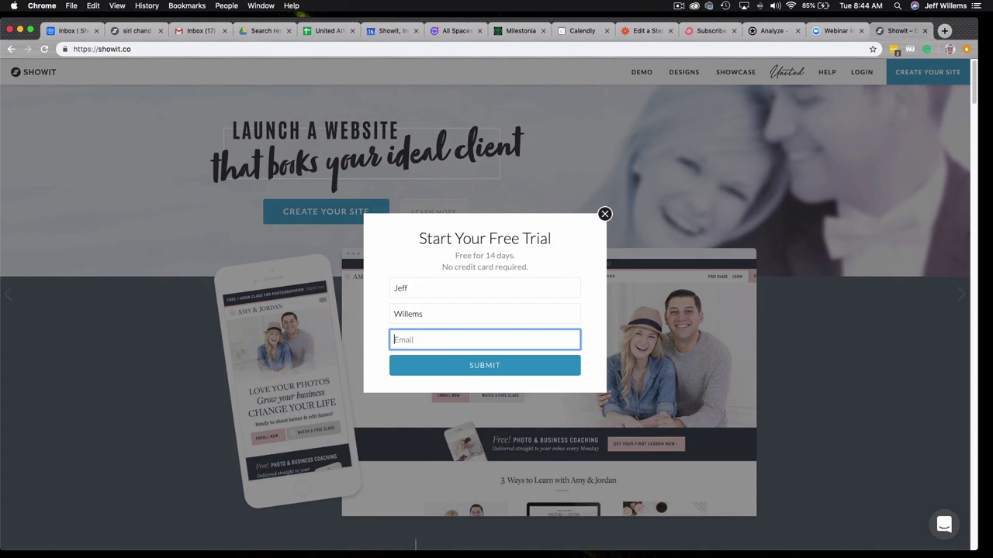
left_click(490, 364)
- Enter Photography as the business and fill in the phone number
left_click(397, 280)
type("Photog")
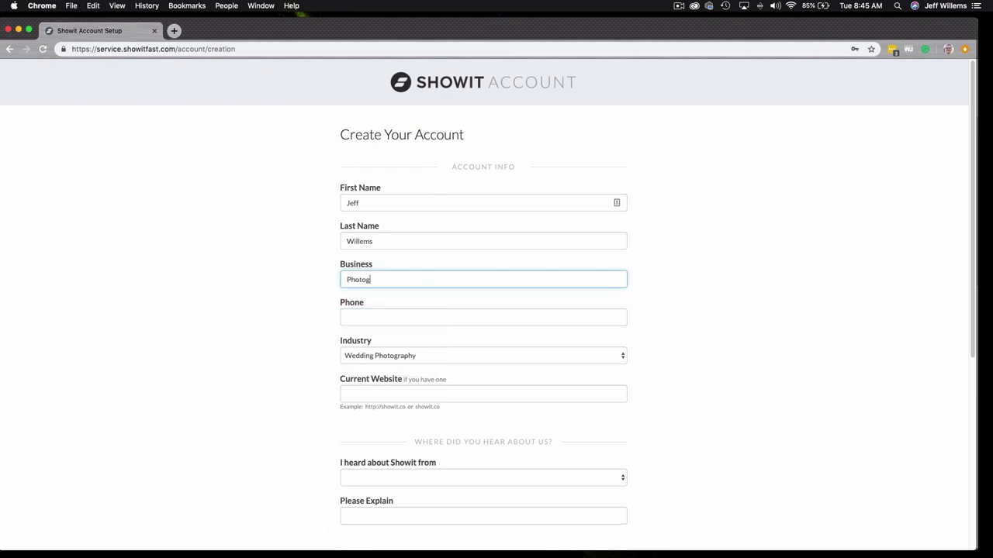
type("raphy")
key("Tab")
type("123456789")
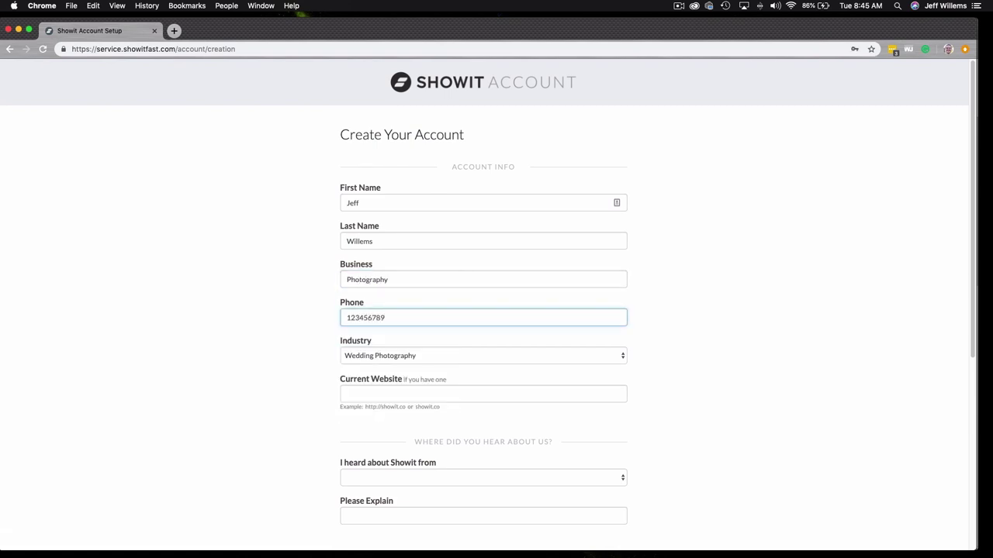
scroll(618, 435, "down", 2)
- Choose Friend as the referral source, name the referrer, set the password, and accept the terms
left_click(618, 434)
left_click(589, 436)
key("Tab")
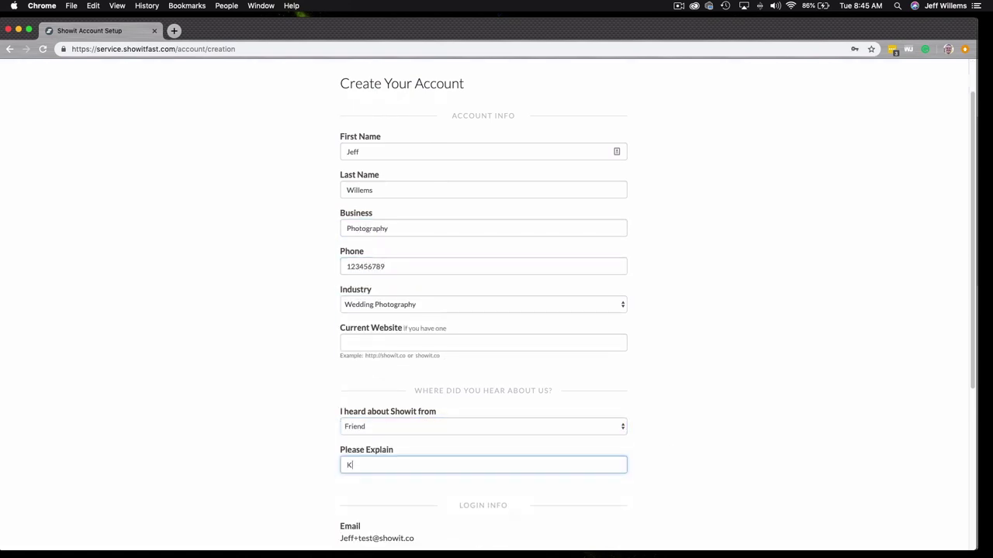
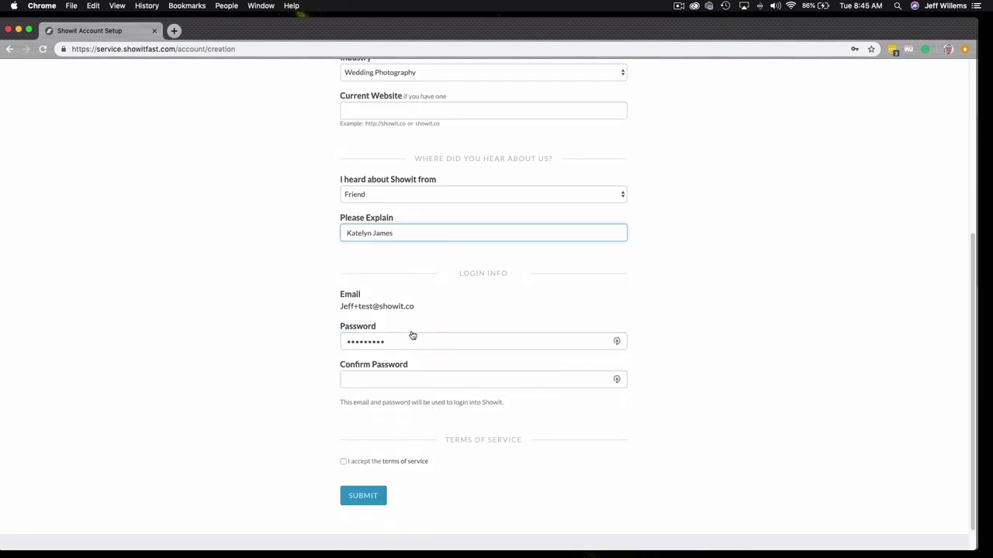
left_click(425, 376)
type("•••••••")
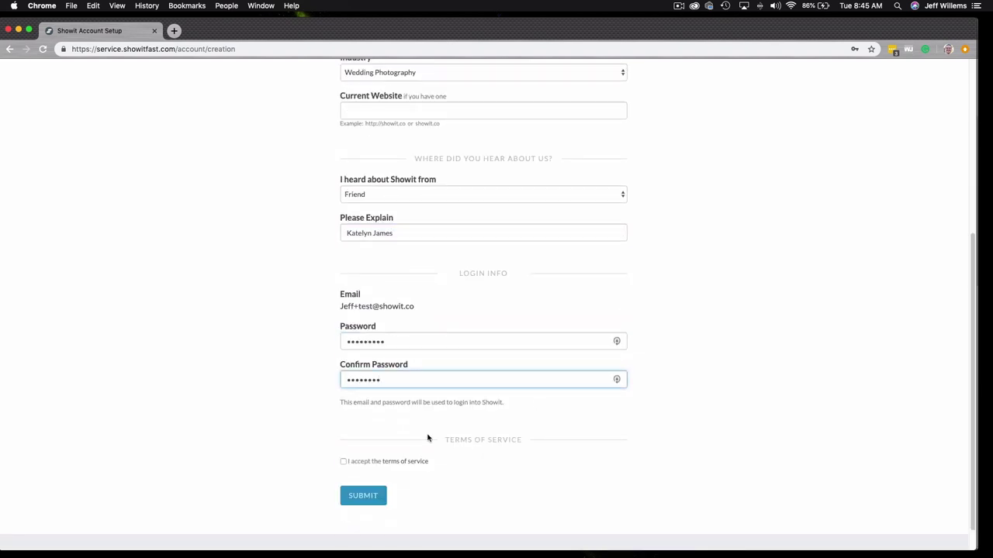
scroll(388, 446, "down", 1)
left_click(344, 452)
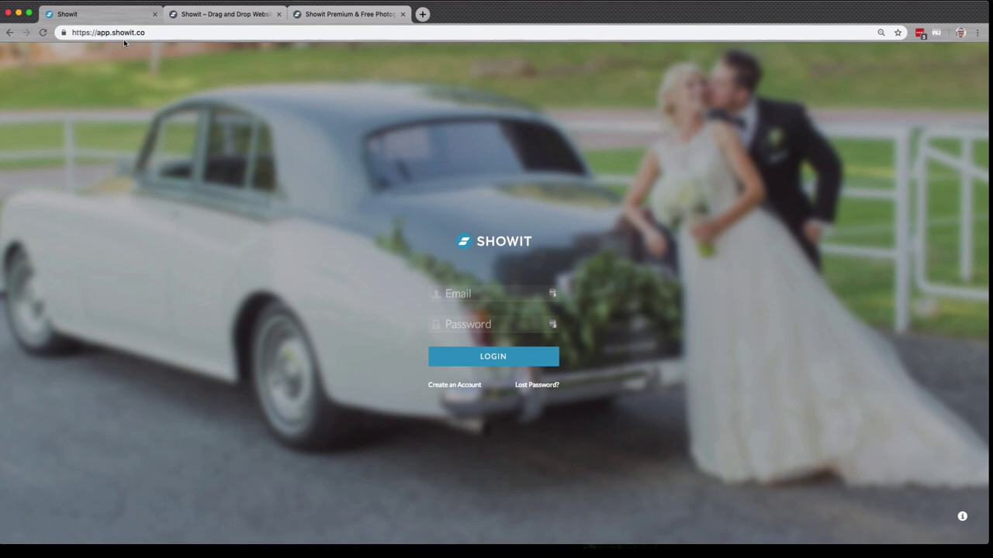
- Log in to Showit using the saved login suggestion for the account's e-mail
left_click(487, 295)
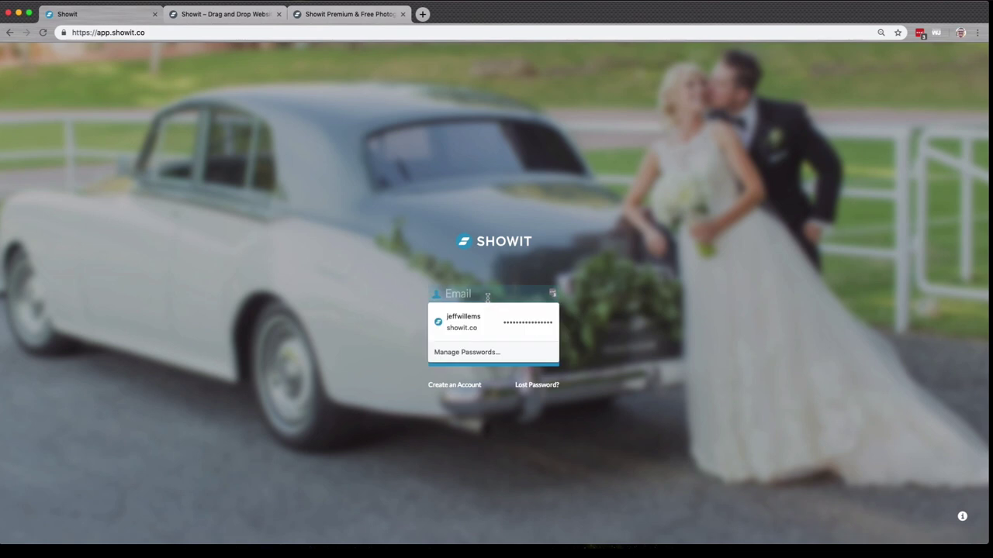
type("jeff")
key("Down")
key("Return")
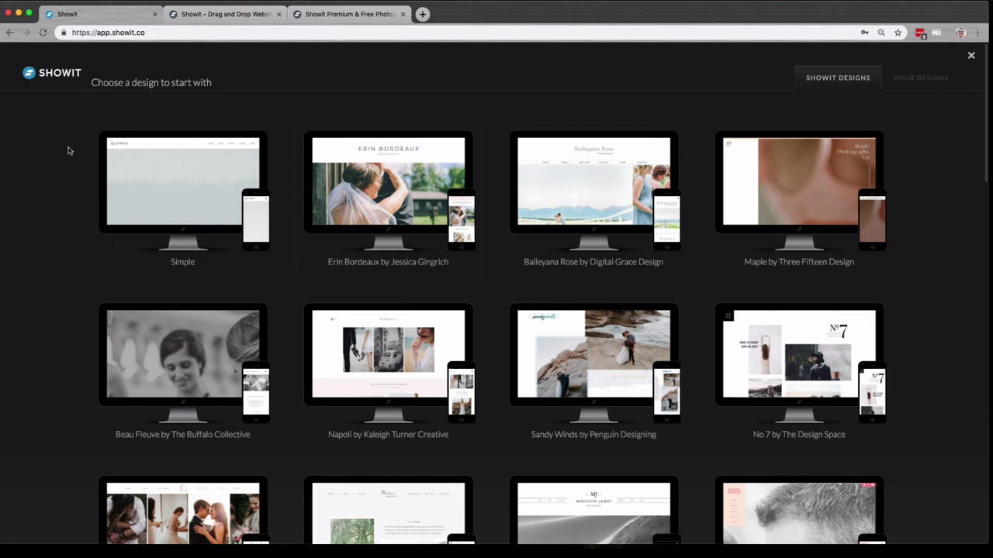
- Preview the Madison James design and scroll through its desktop layout
scroll(101, 182, "down", 3)
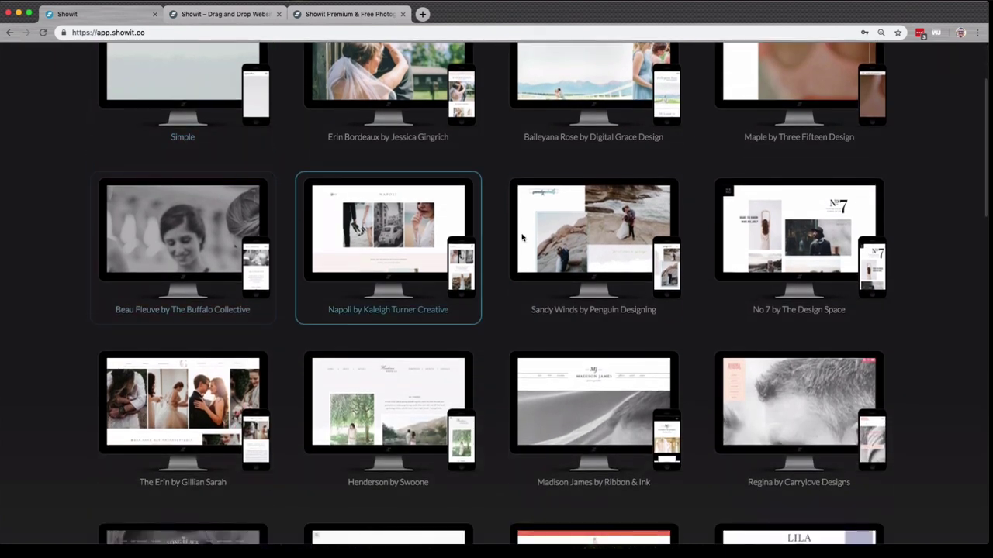
scroll(632, 256, "down", 3)
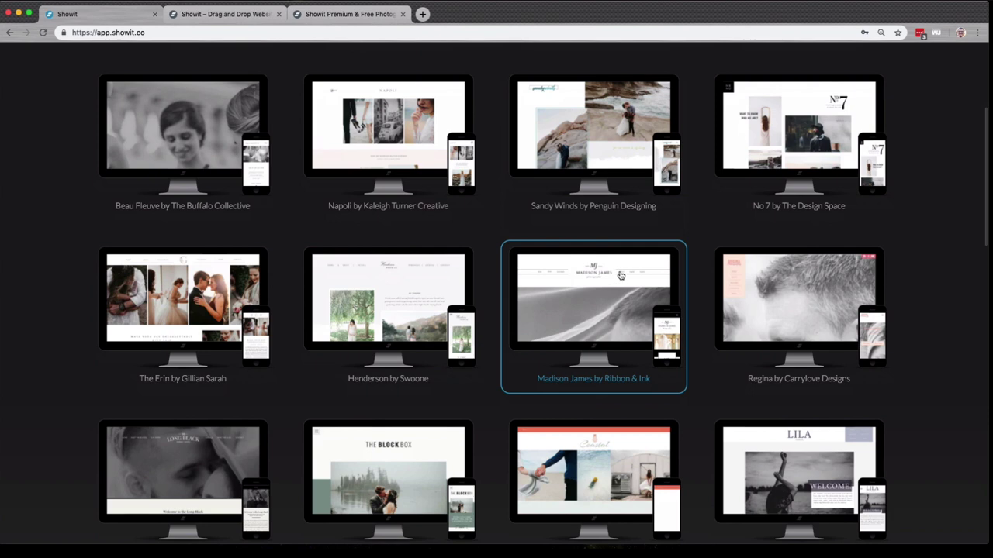
left_click(622, 276)
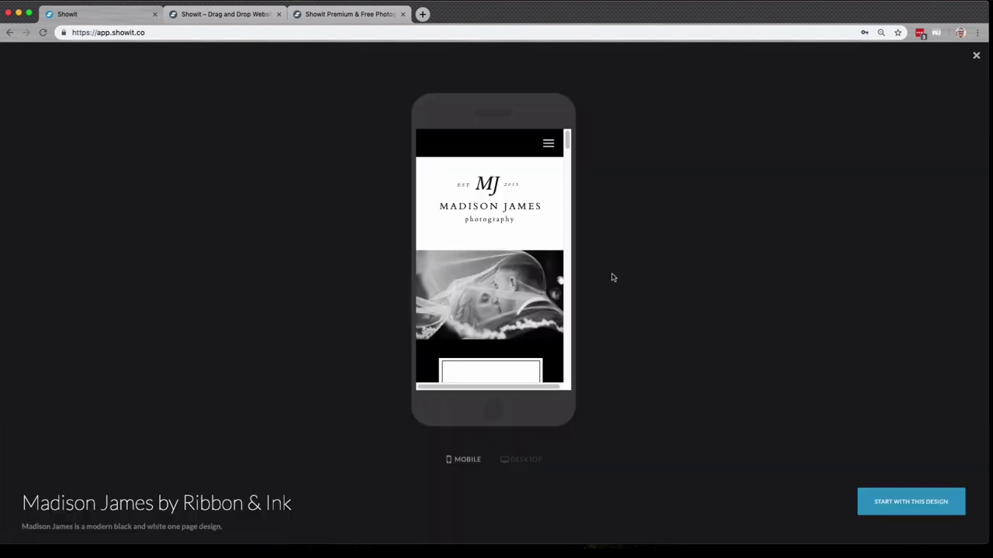
left_click(526, 459)
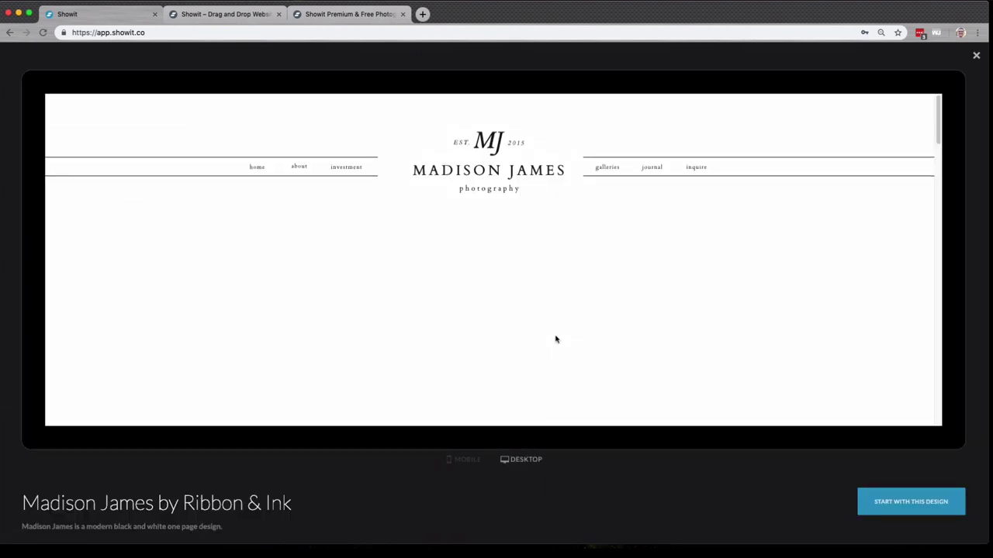
scroll(554, 339, "down", 10)
scroll(556, 338, "down", 1)
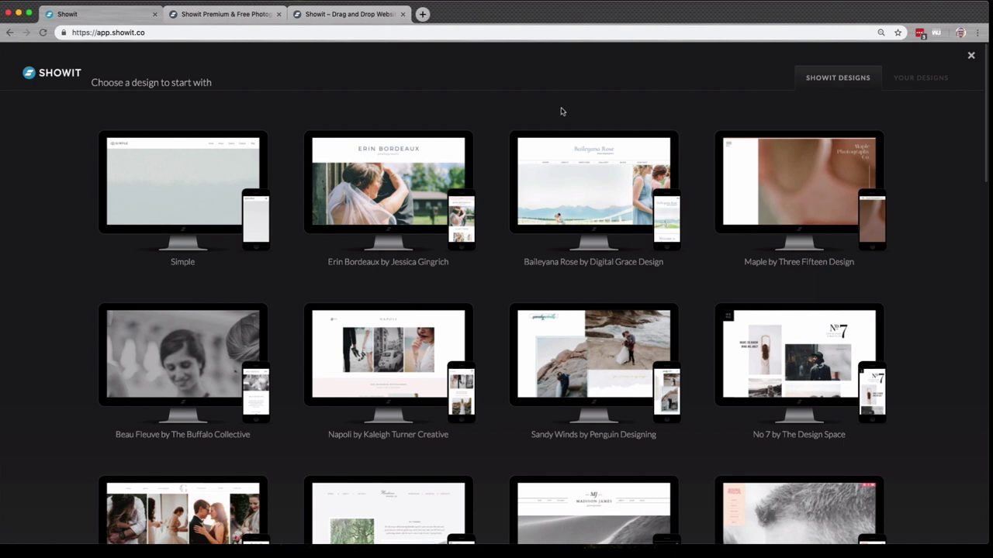
- Browse the Showit design store, then show your own designs library with Lane East
left_click(218, 15)
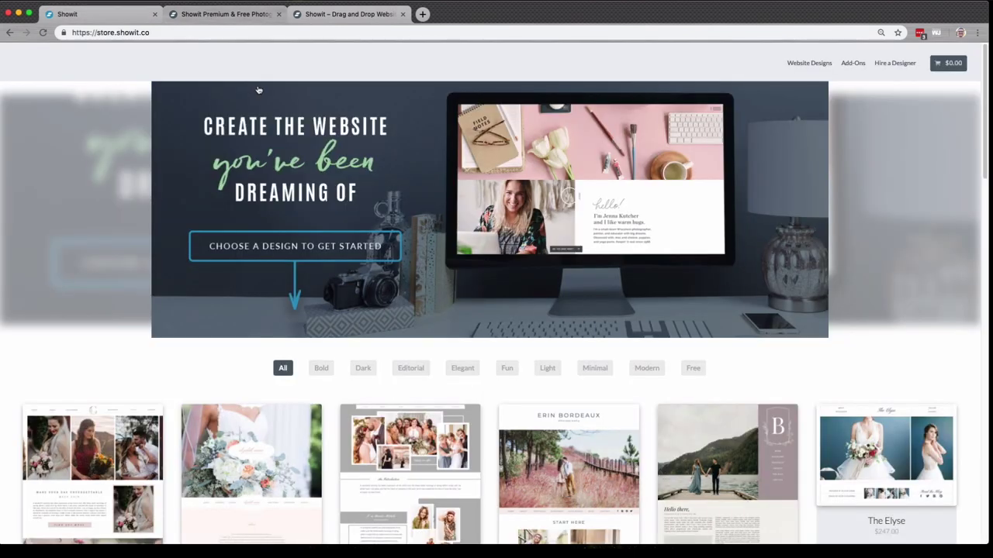
scroll(283, 209, "down", 5)
scroll(283, 210, "down", 4)
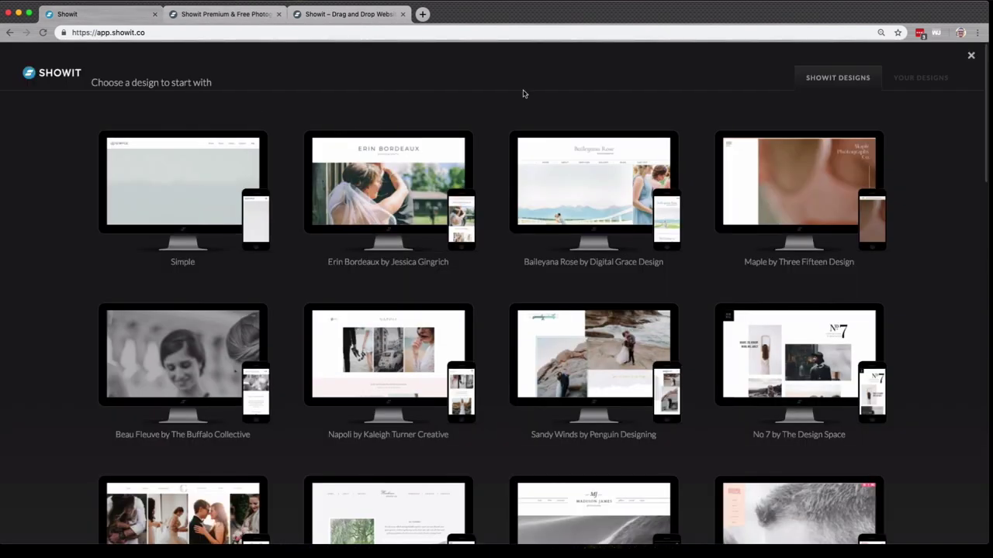
left_click(919, 78)
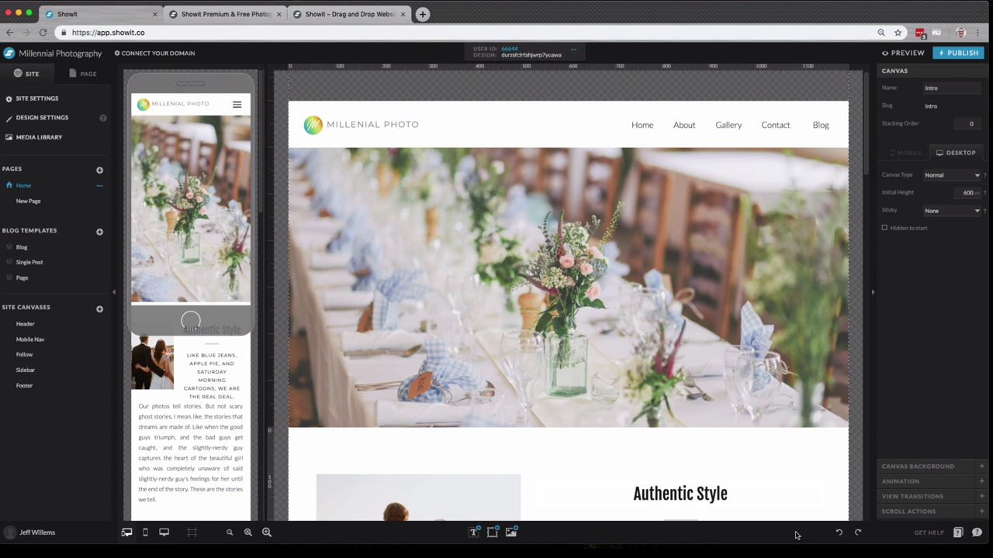
- Scroll the Millennial Photography home page down to the Follow Us section and back up
scroll(282, 245, "down", 5)
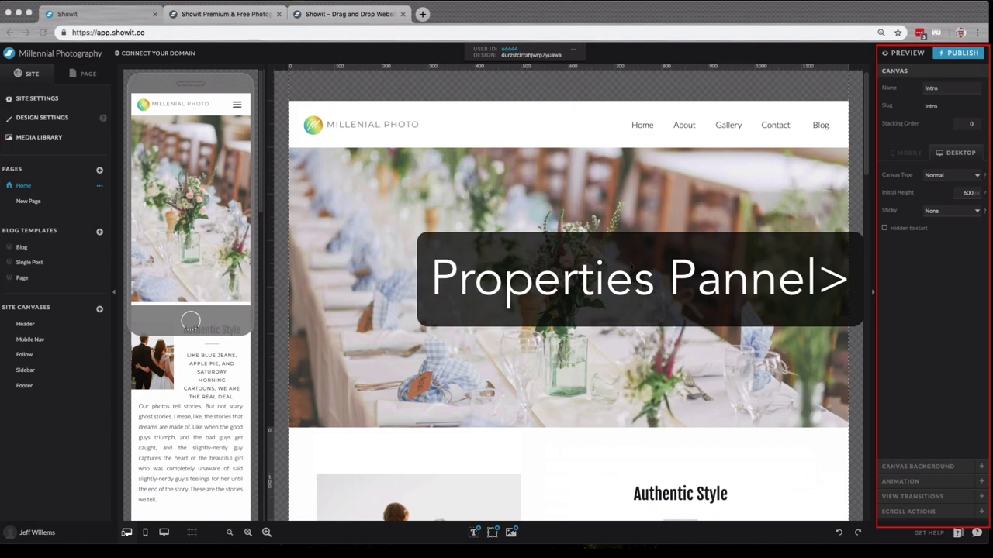
scroll(630, 266, "down", 5)
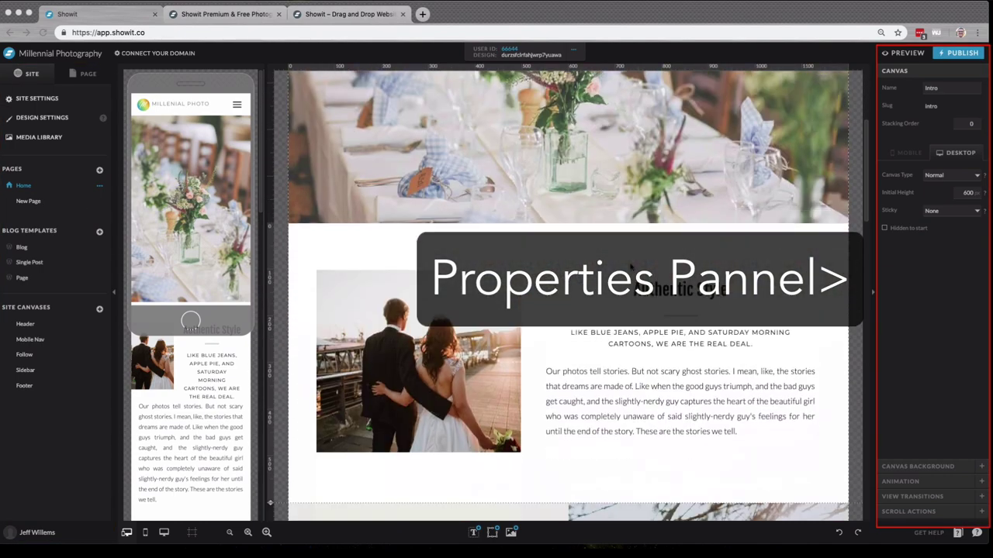
scroll(631, 266, "down", 15)
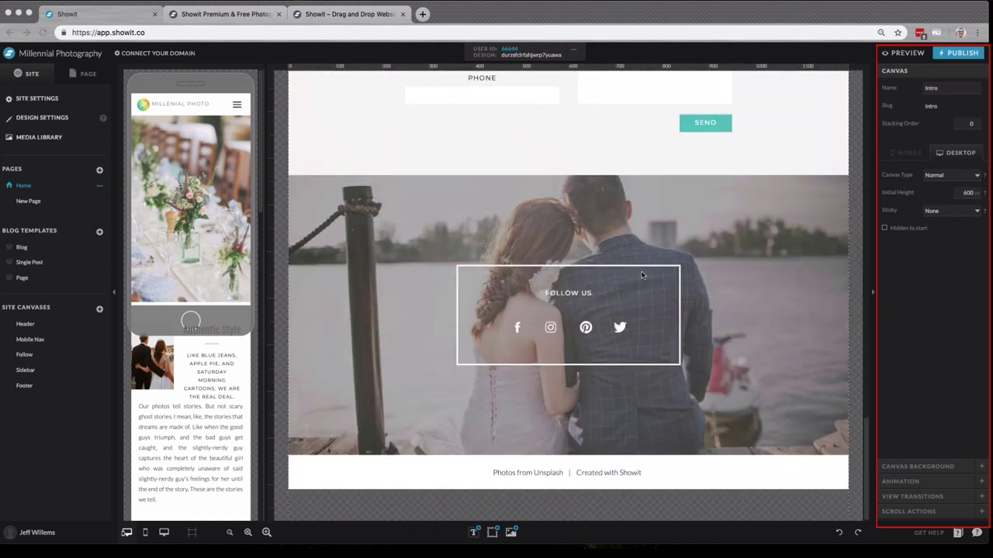
scroll(643, 278, "up", 20)
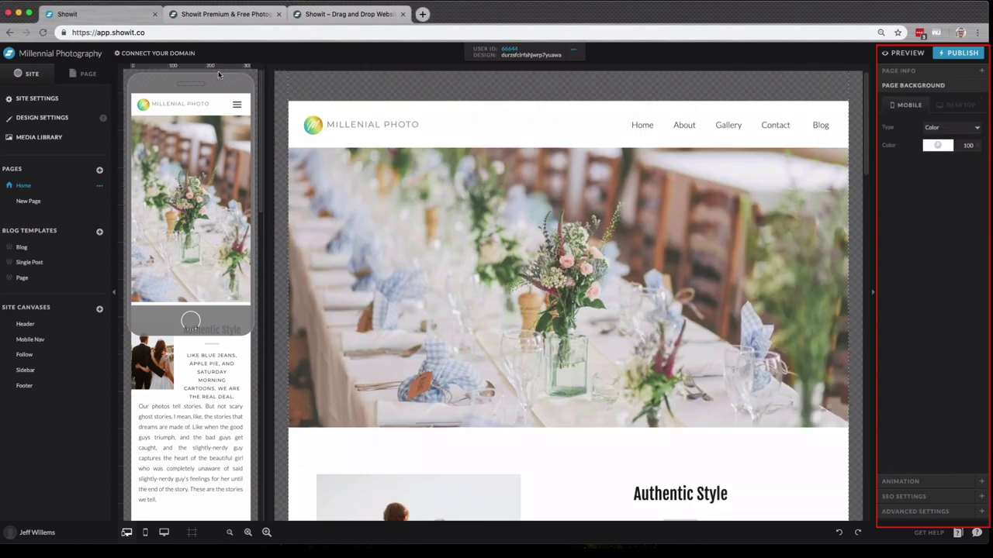
- List the Home page sections, expand the Contact canvas layers on desktop, then select the Intro canvas
left_click(88, 74)
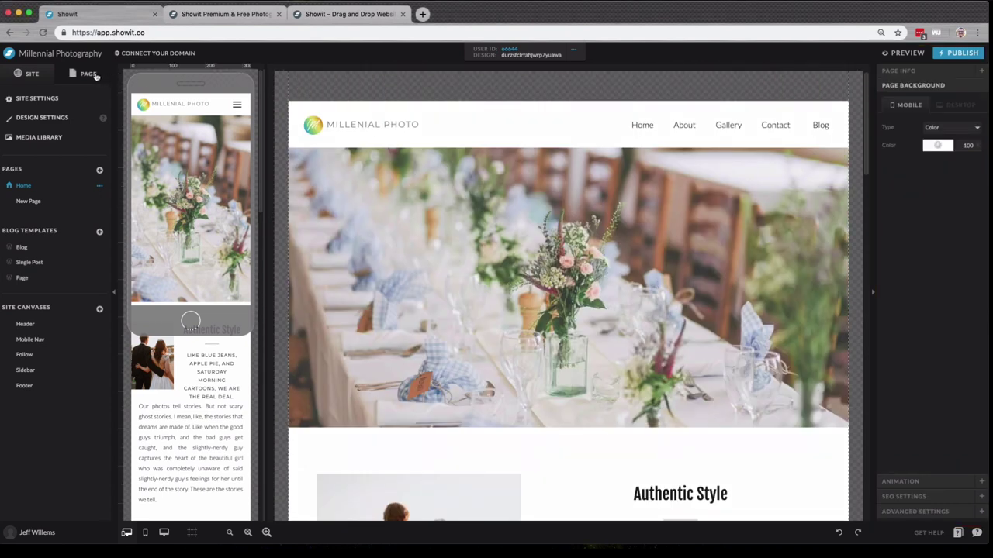
left_click(95, 75)
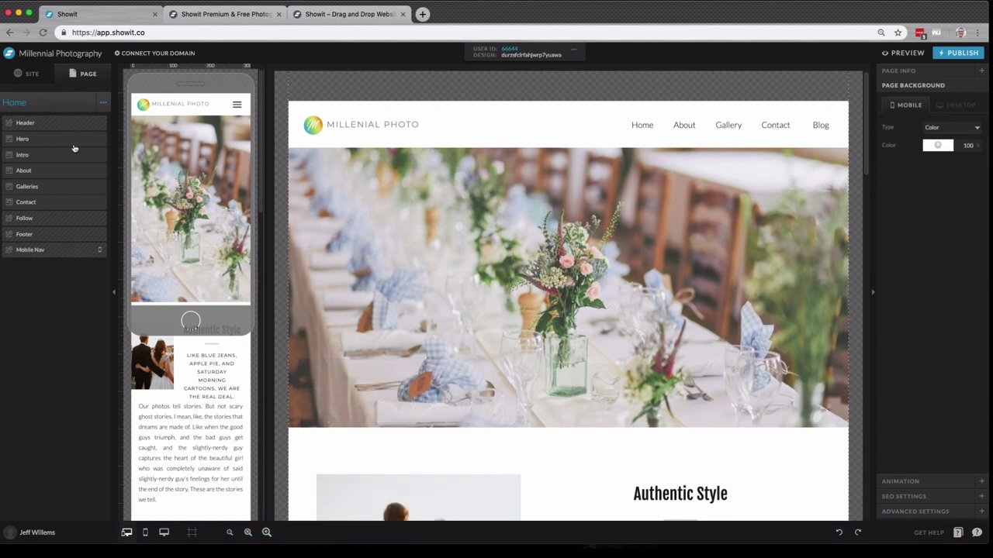
left_click(75, 203)
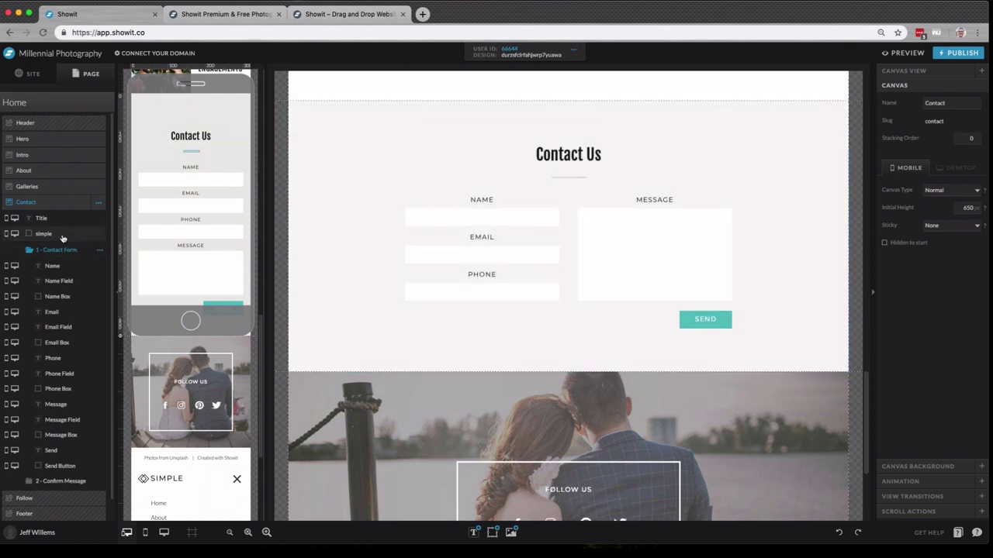
left_click(388, 235)
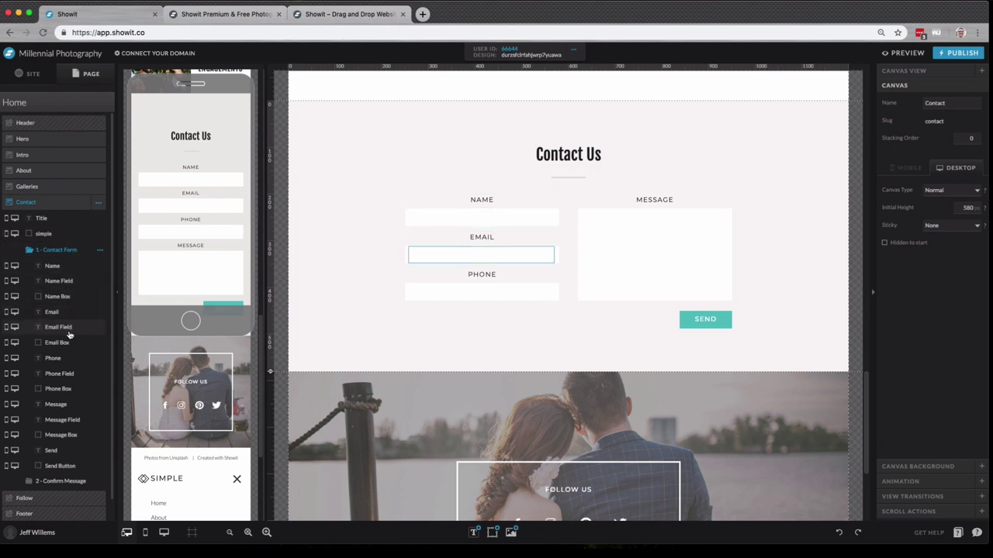
scroll(639, 401, "up", 10)
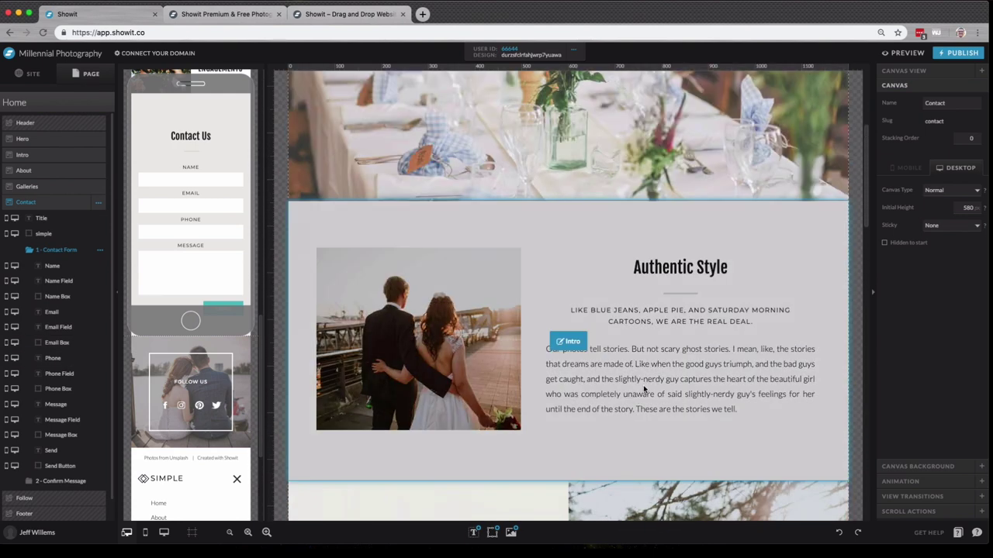
left_click(683, 351)
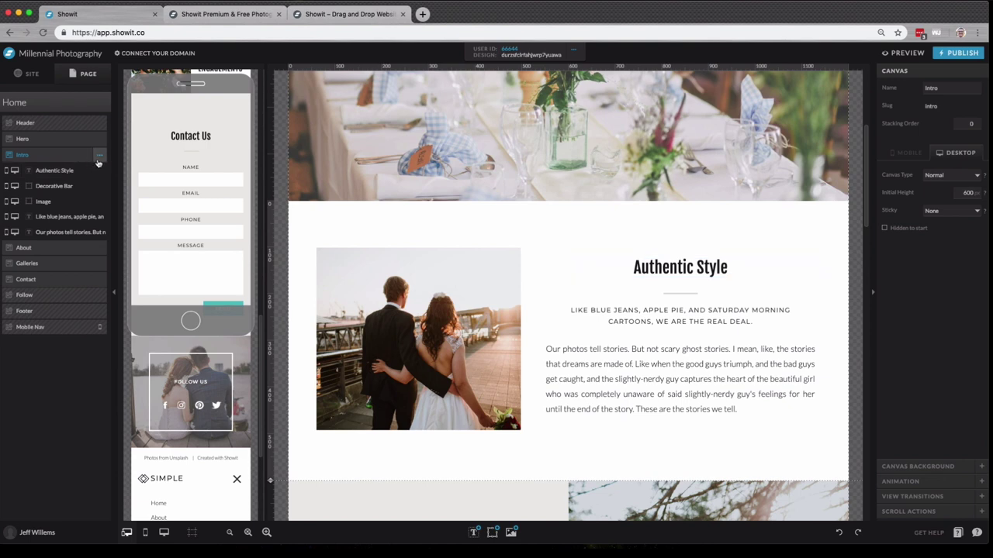
- Choose Add New Canvas from the Home page's options to open Choose a Canvas
left_click(89, 139)
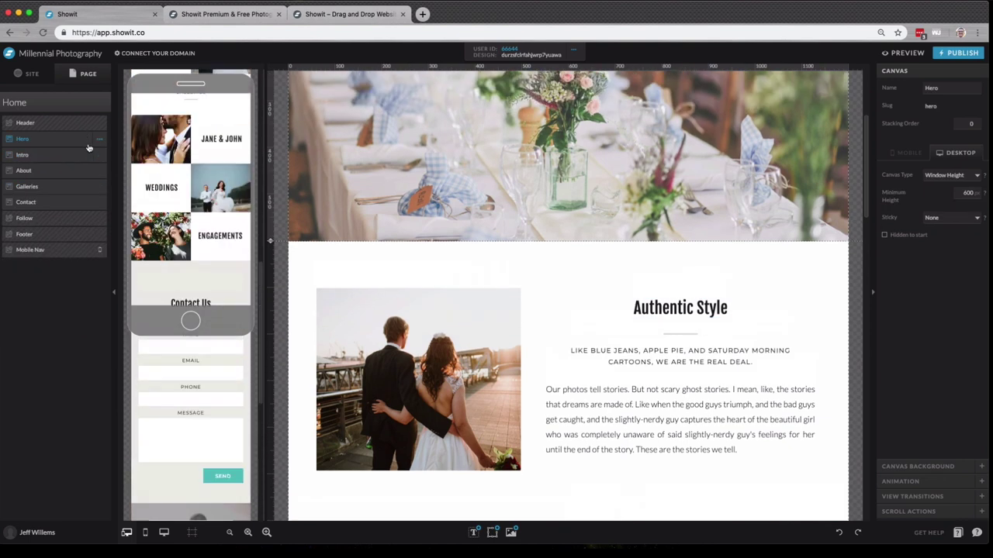
left_click(102, 109)
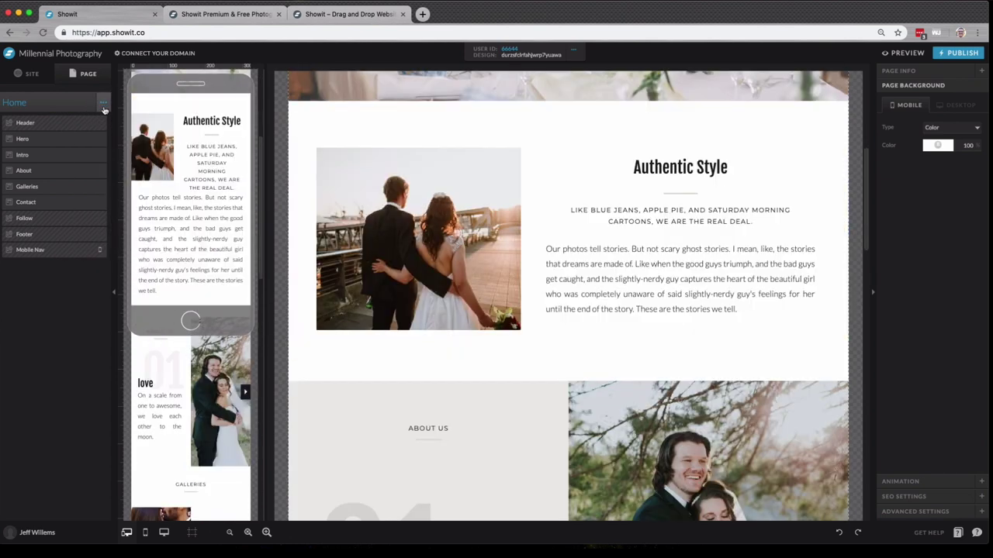
left_click(103, 106)
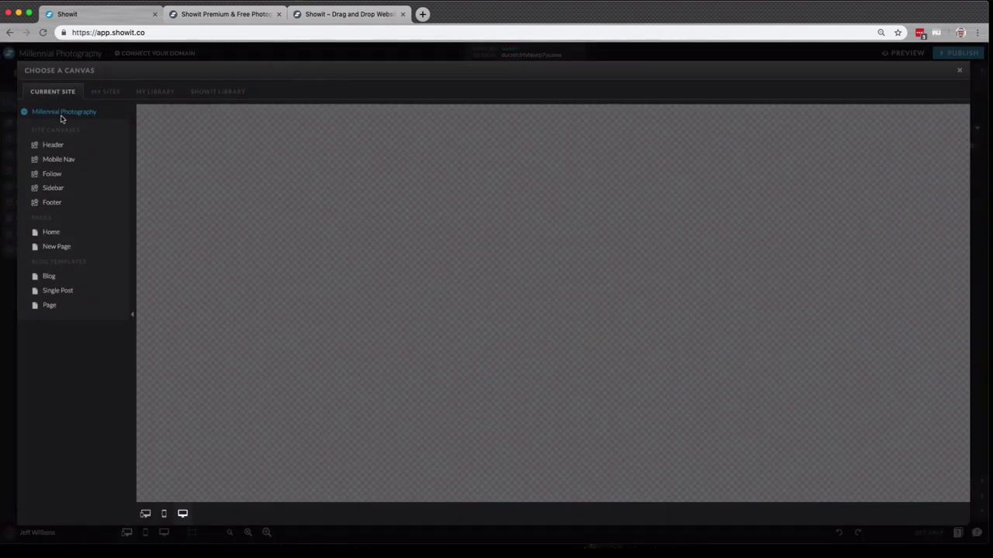
- Preview the Follow and Sidebar canvases, then browse other sites, my library and the Showit library
left_click(63, 175)
left_click(67, 189)
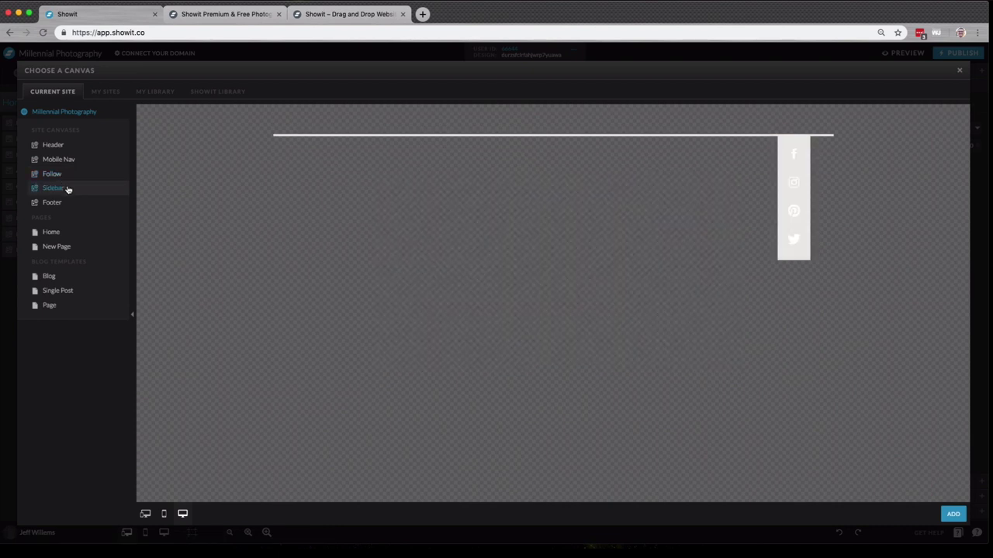
left_click(113, 93)
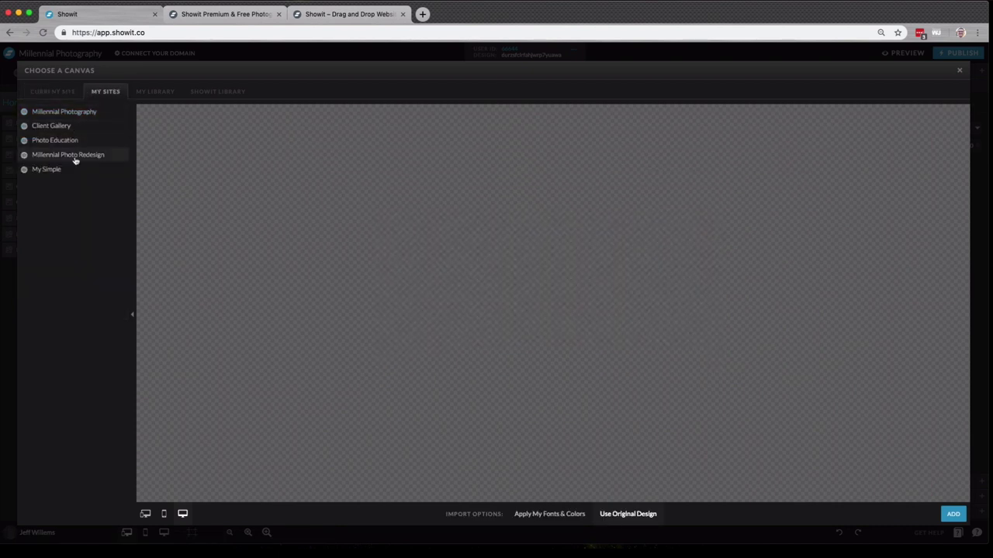
left_click(156, 93)
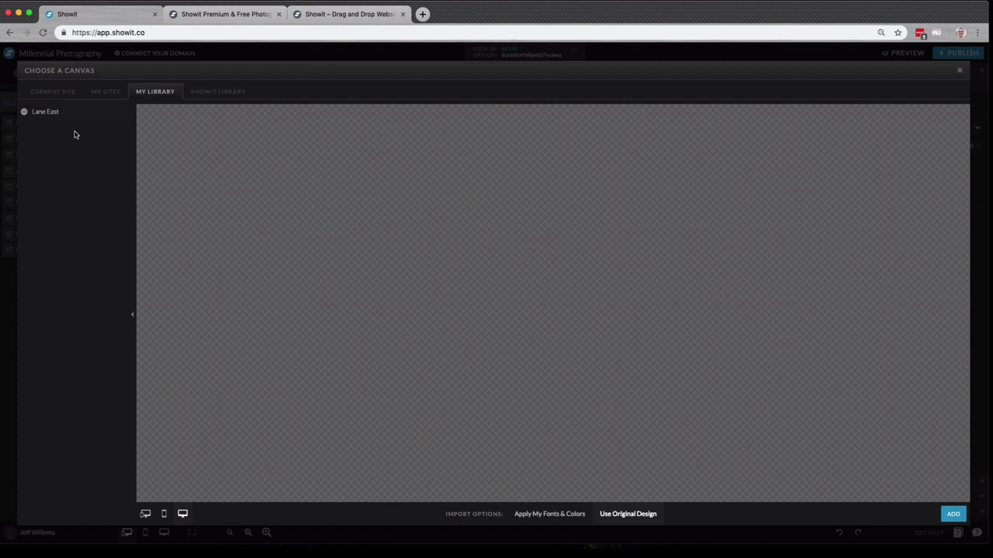
left_click(205, 94)
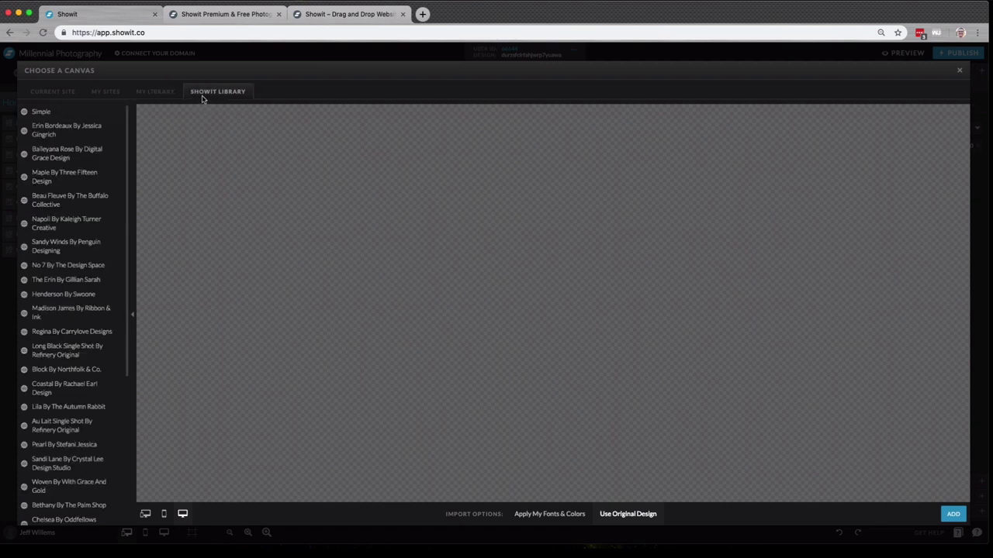
scroll(82, 233, "down", 1)
- Add the No 7 About testimonial canvas to Home with Apply My Fonts & Colors
left_click(86, 245)
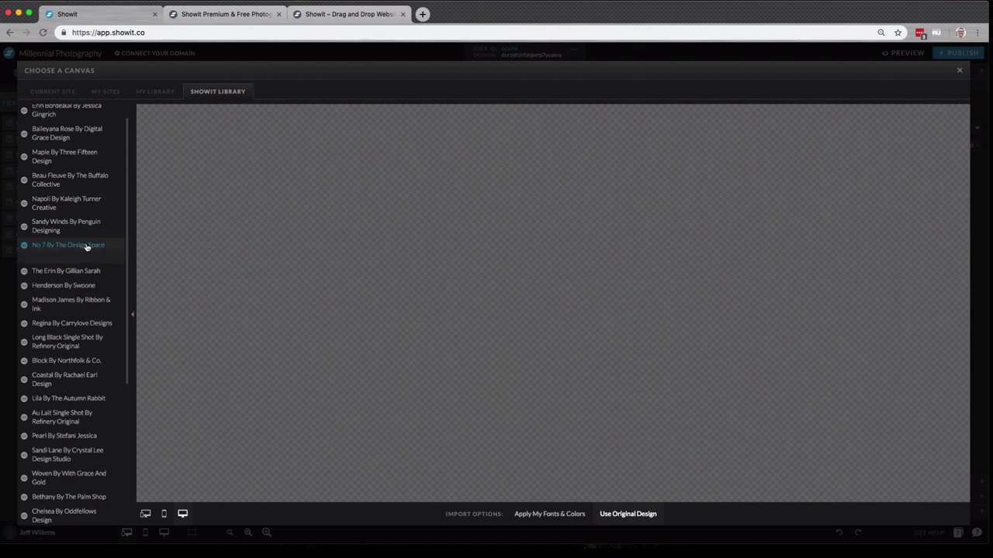
scroll(87, 247, "down", 3)
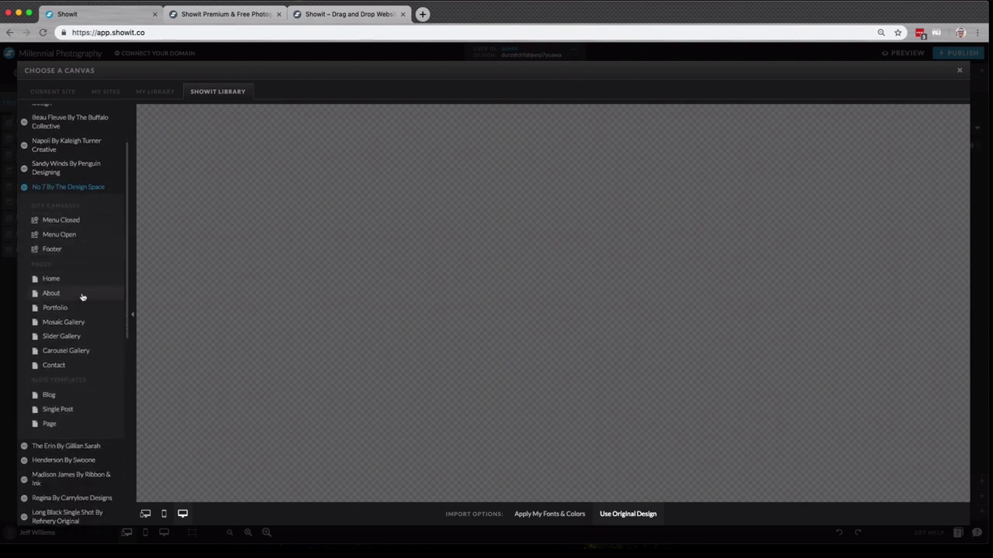
left_click(83, 295)
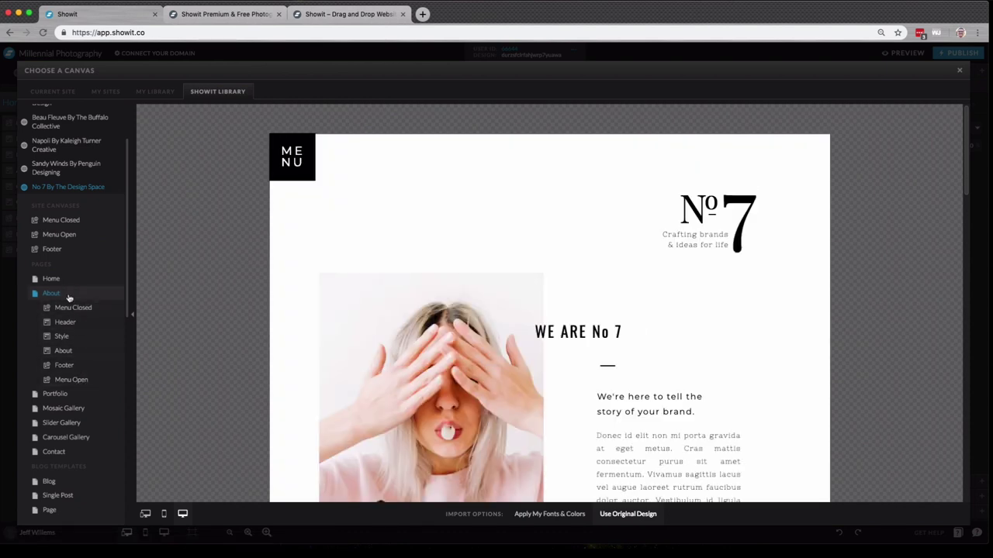
left_click(83, 352)
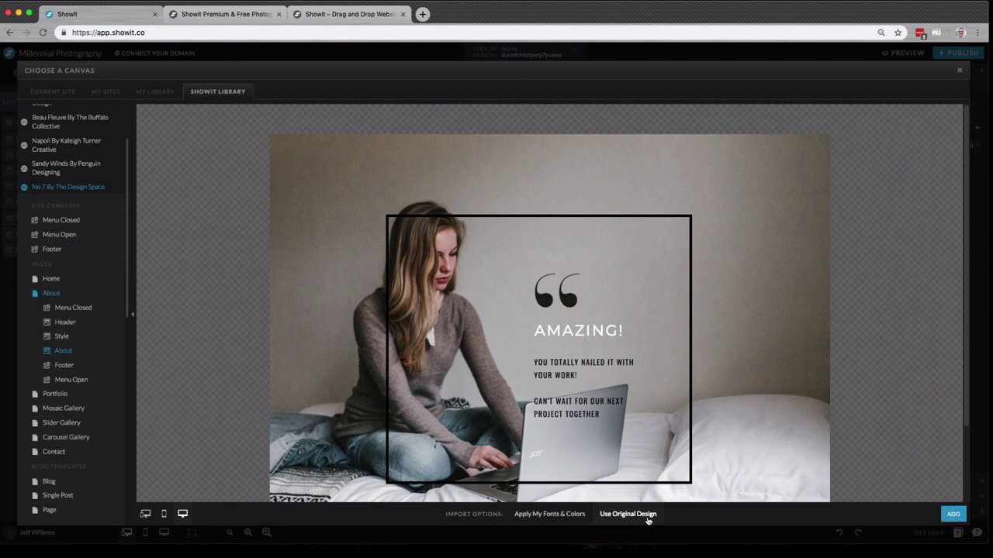
left_click(566, 514)
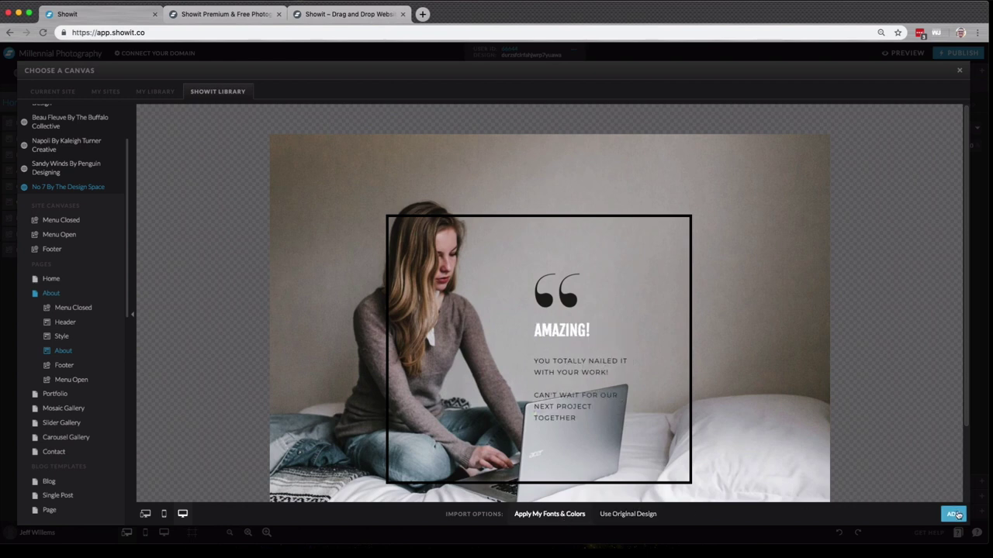
left_click(957, 515)
- Drag the About-1 canvas up in the page list so it sits below Intro
scroll(460, 349, "up", 5)
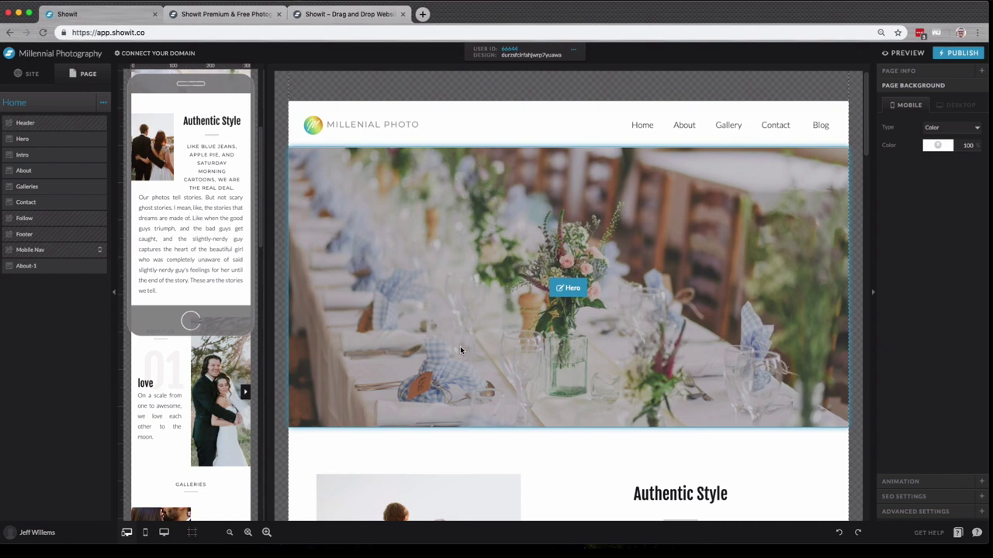
scroll(466, 362, "down", 20)
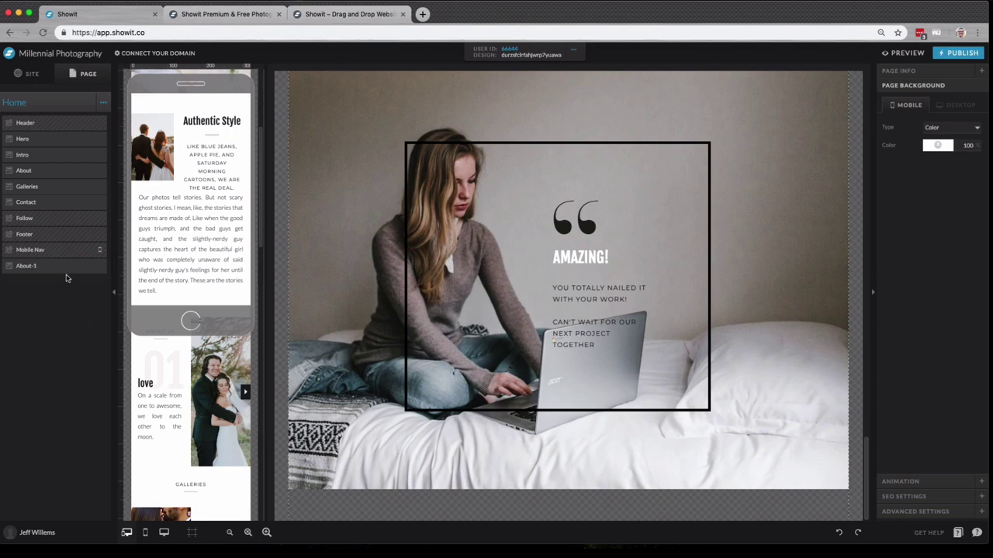
left_click_drag(67, 273, 67, 169)
scroll(606, 377, "up", 10)
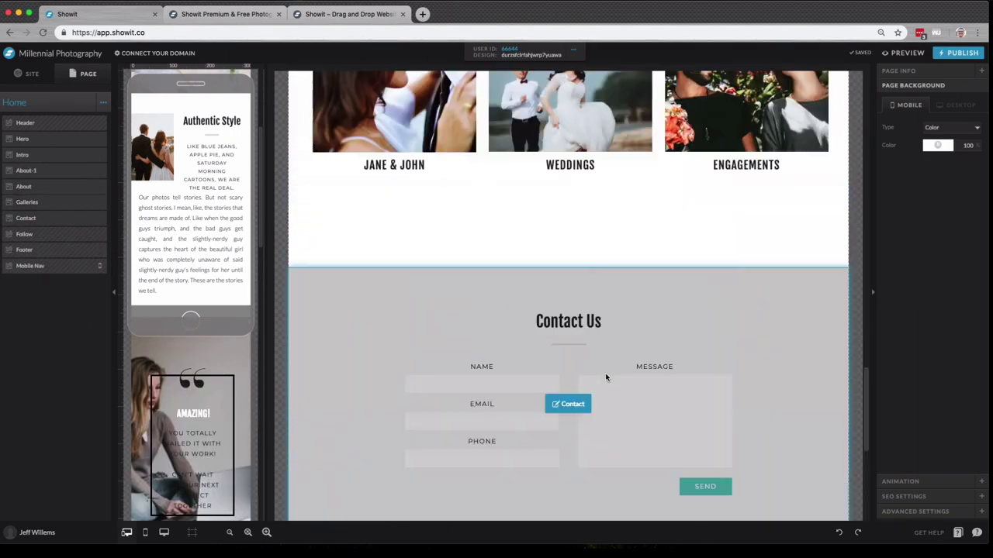
scroll(605, 378, "down", 2)
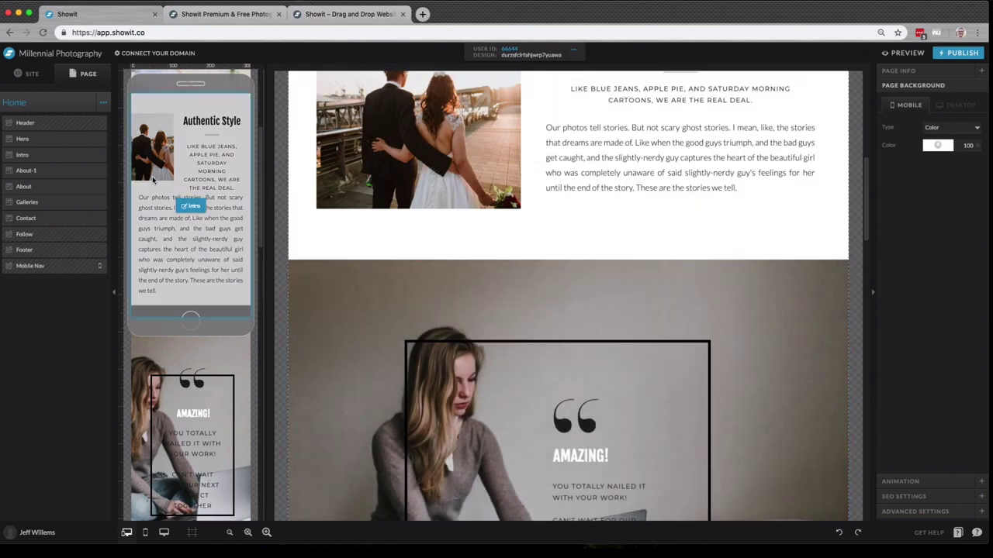
- Delete the About-1 canvas from its options menu, then open the Intro canvas's options
left_click(74, 171)
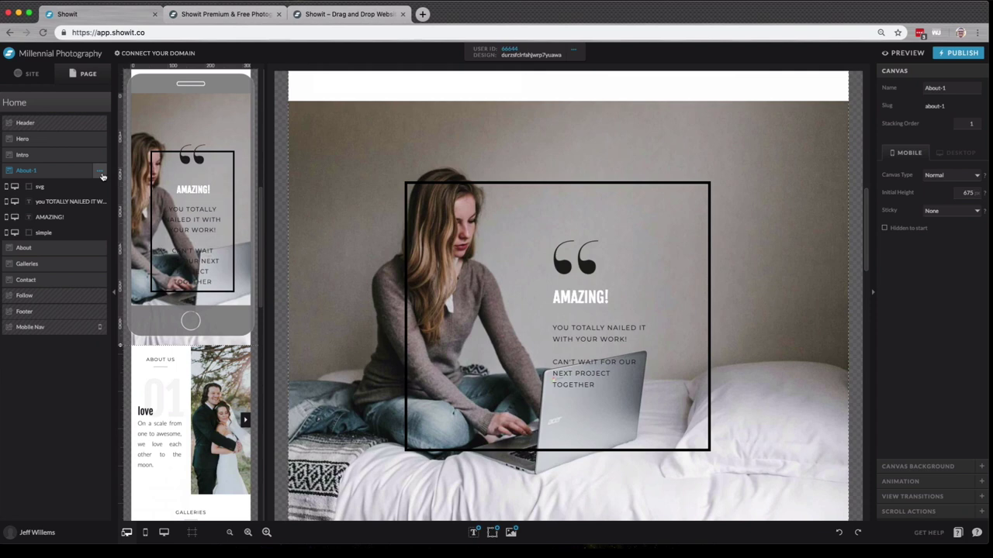
left_click(100, 172)
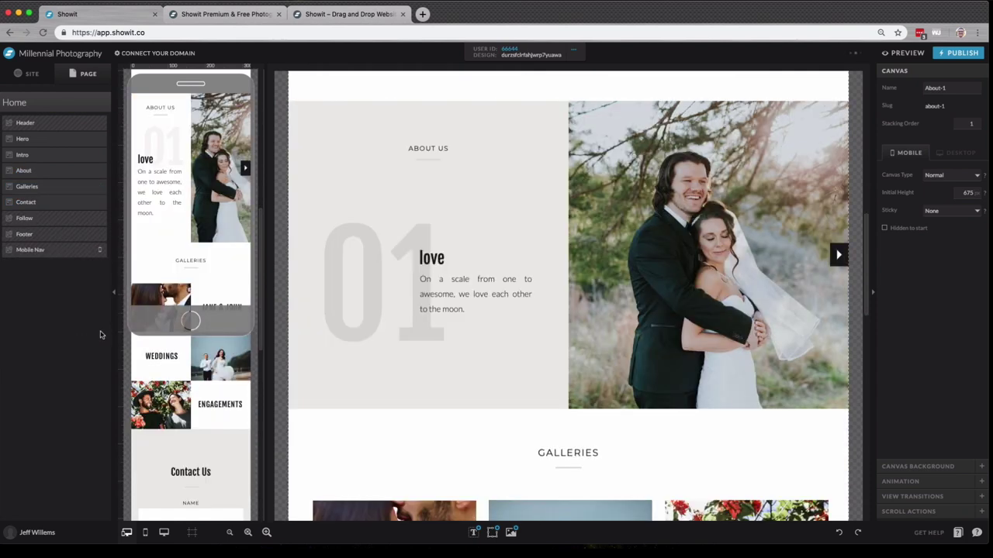
scroll(390, 331, "up", 2)
scroll(392, 331, "up", 3)
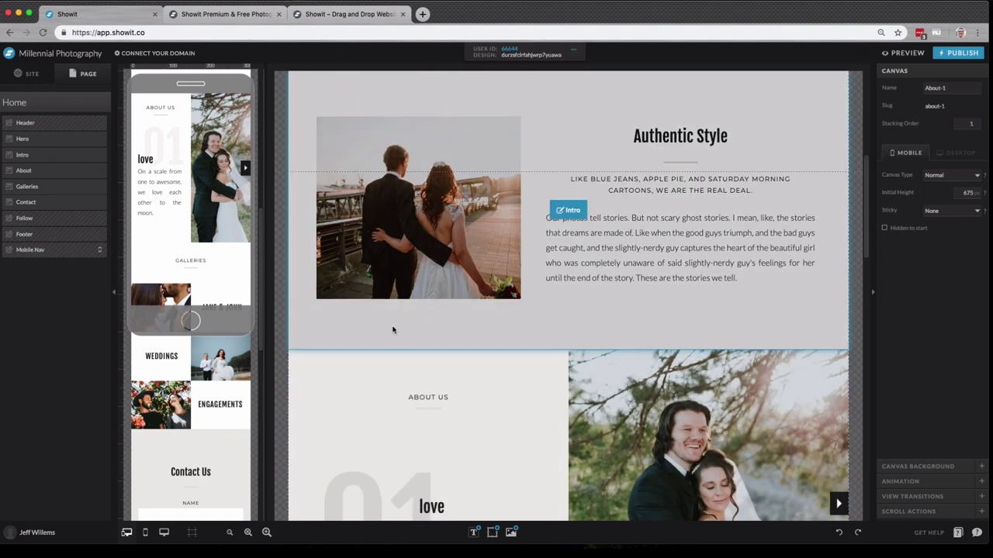
left_click(519, 335)
left_click(99, 161)
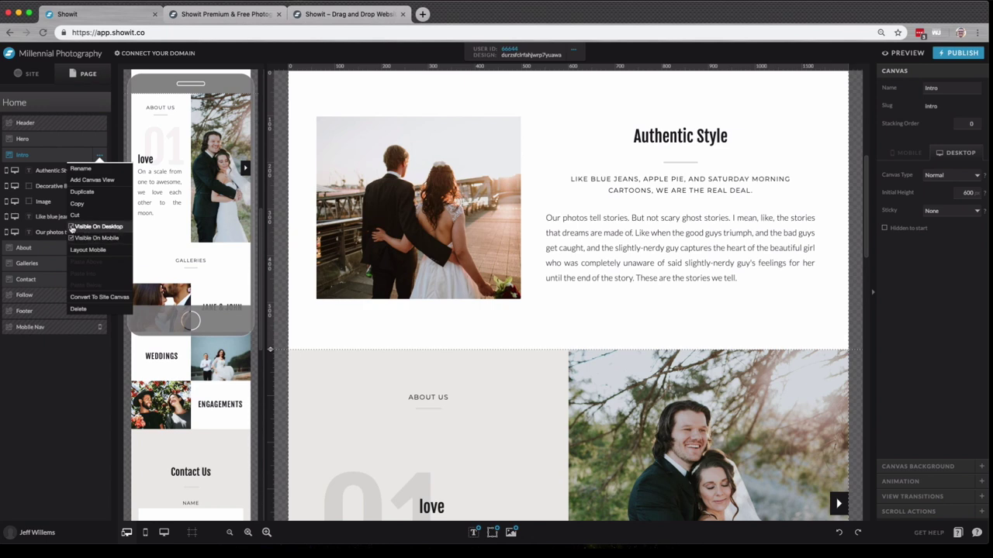
- Uncheck Visible On Desktop for the Intro canvas, keep Visible On Mobile checked, and confirm the visibility
left_click(93, 226)
scroll(518, 295, "up", 3)
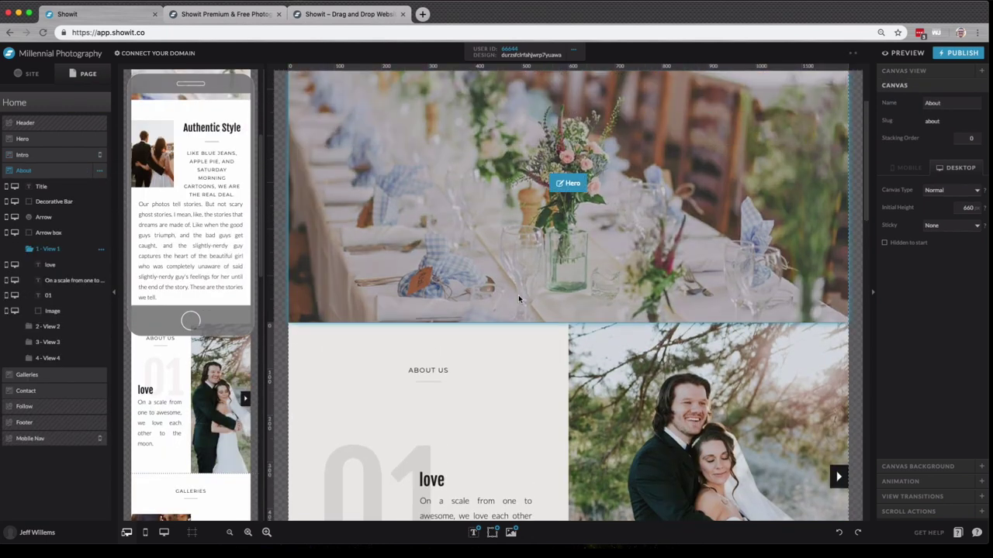
scroll(520, 299, "down", 2)
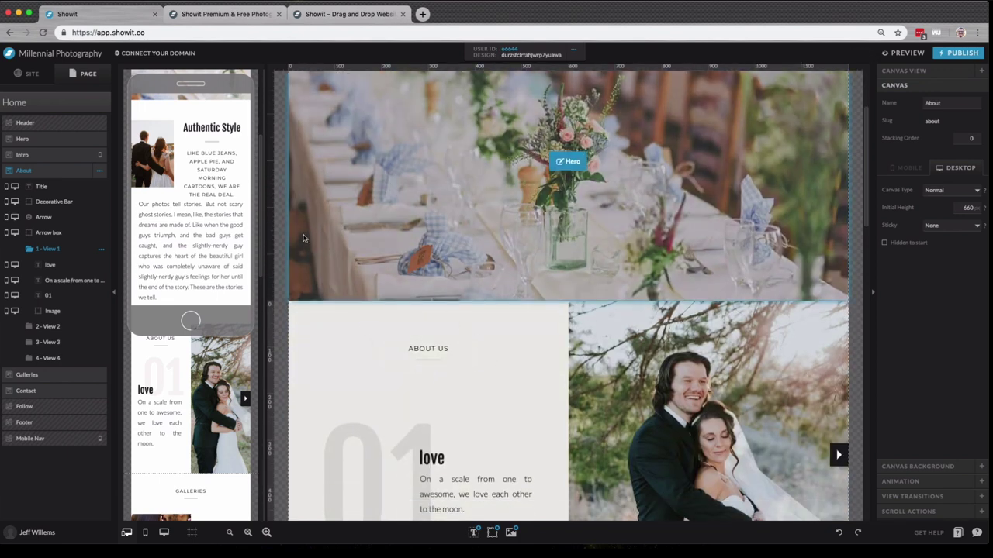
left_click(223, 214)
left_click(100, 154)
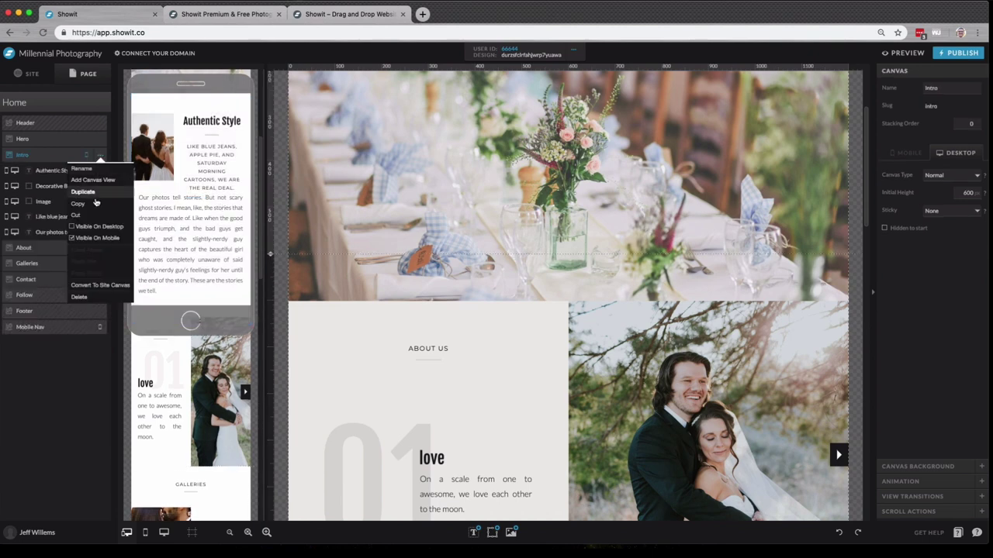
- Select the About canvas and rename its '1 - View 1' layer to 'love'
left_click(69, 247)
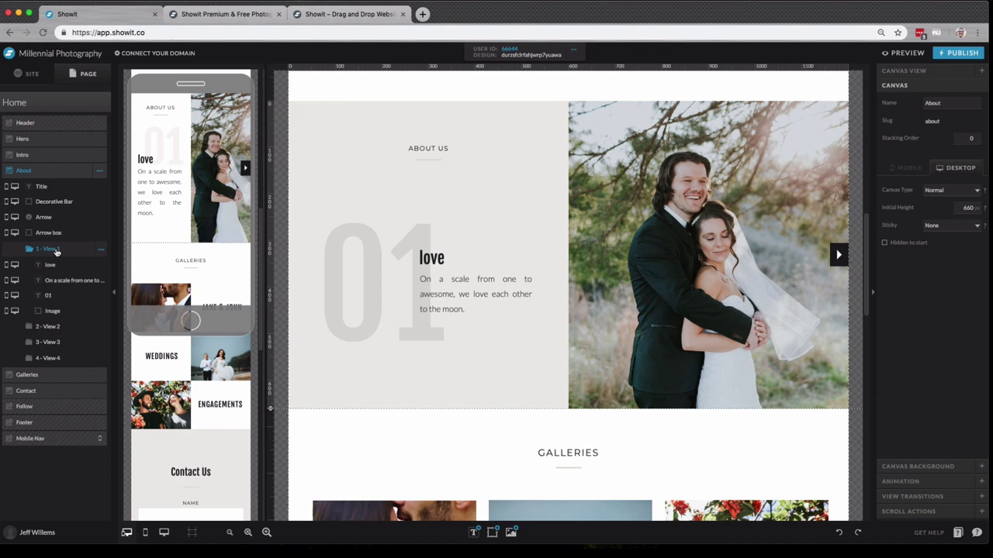
left_click(101, 250)
left_click(101, 263)
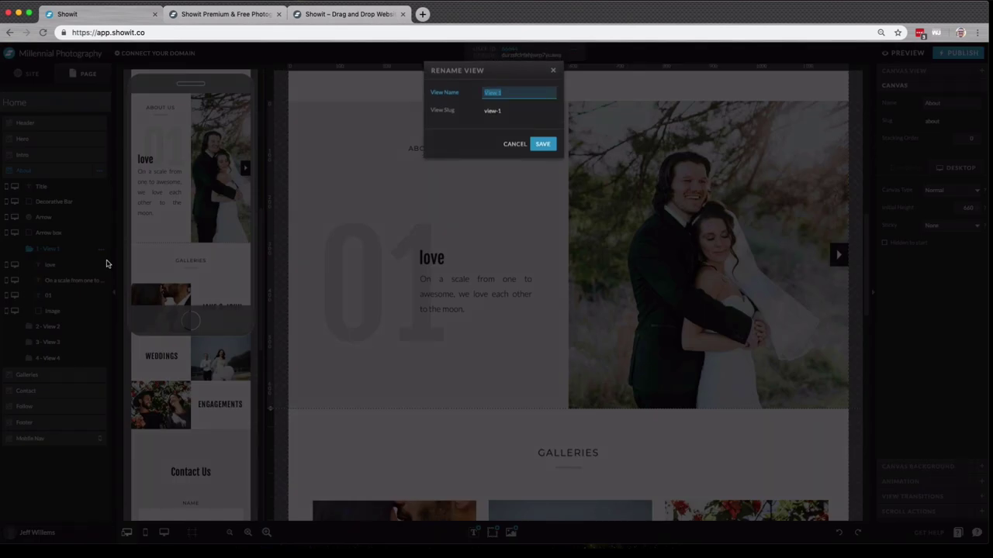
type("love")
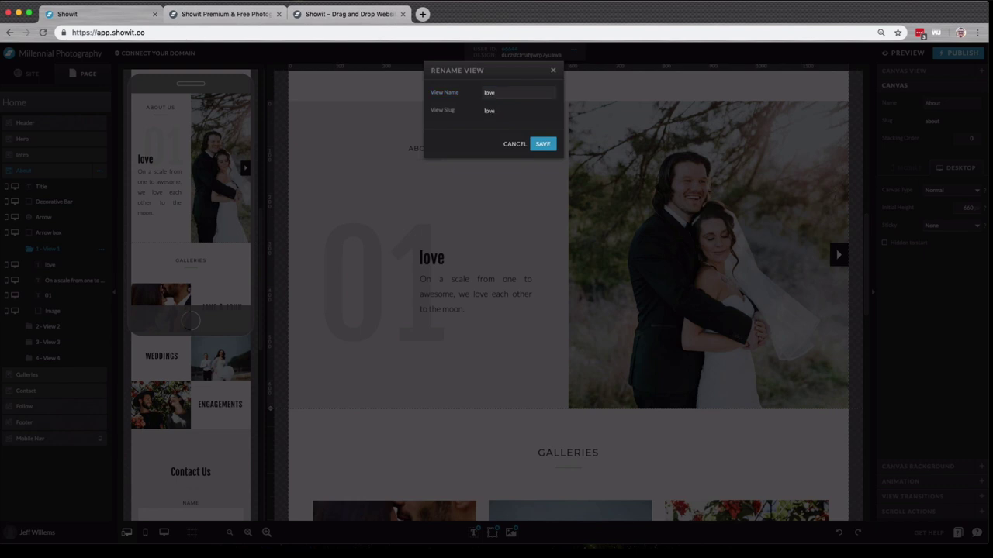
key("Return")
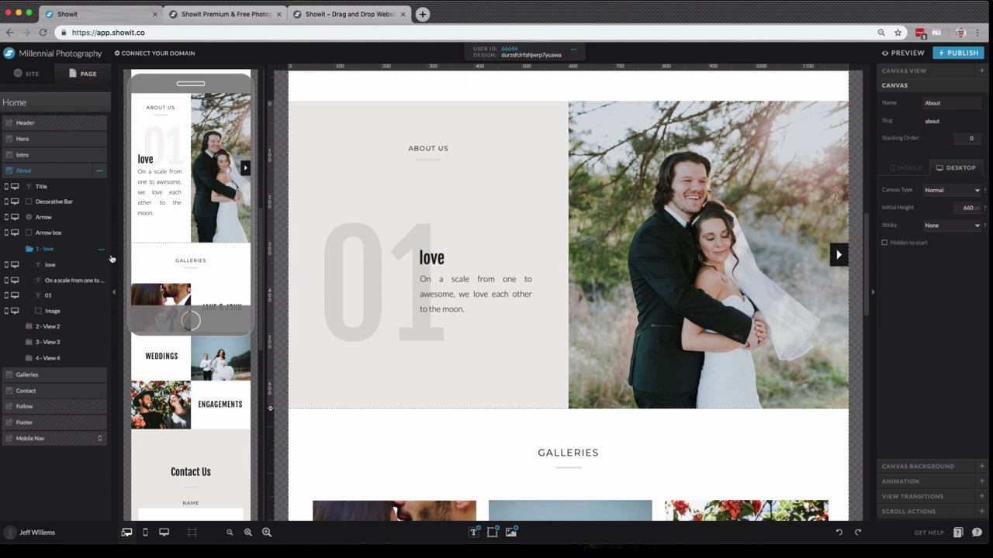
- Cycle the About slider views, select its arrow box, bar and title, and land on 02 film
left_click(72, 326)
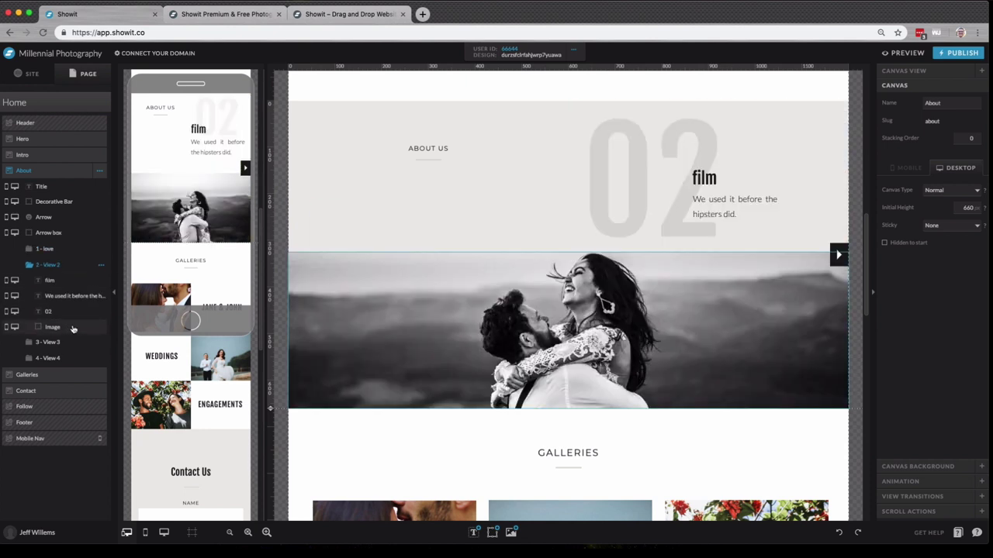
left_click(68, 342)
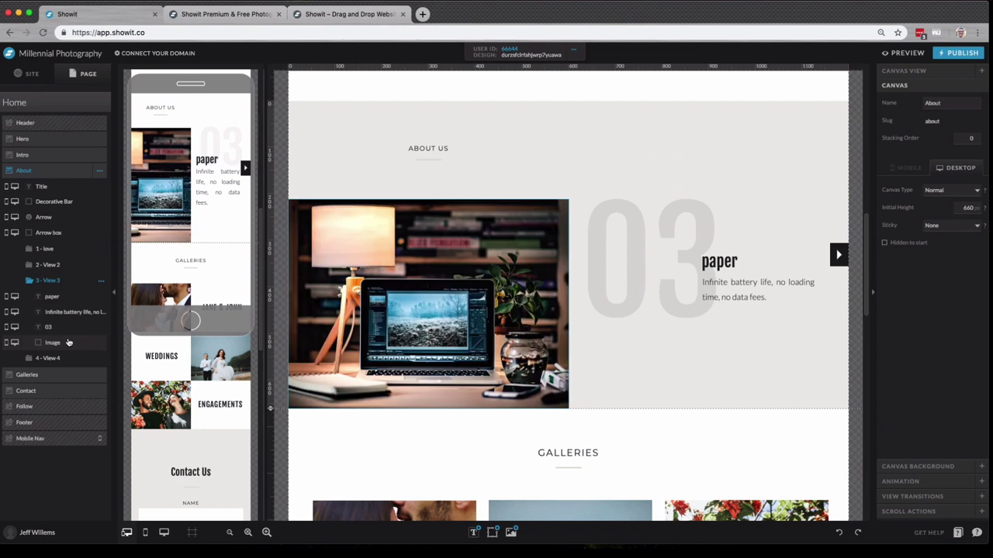
left_click(68, 357)
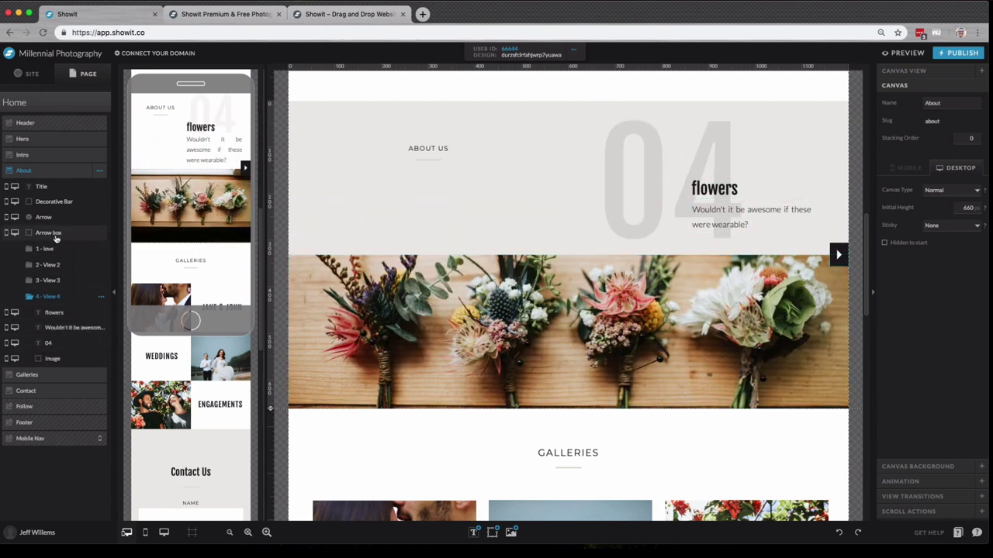
left_click(55, 236)
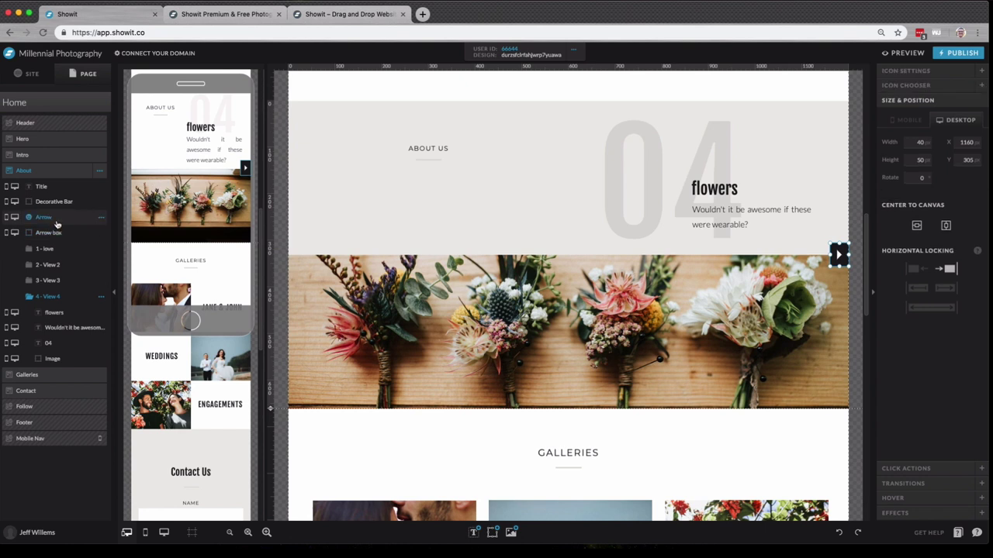
left_click(57, 202)
left_click(57, 189)
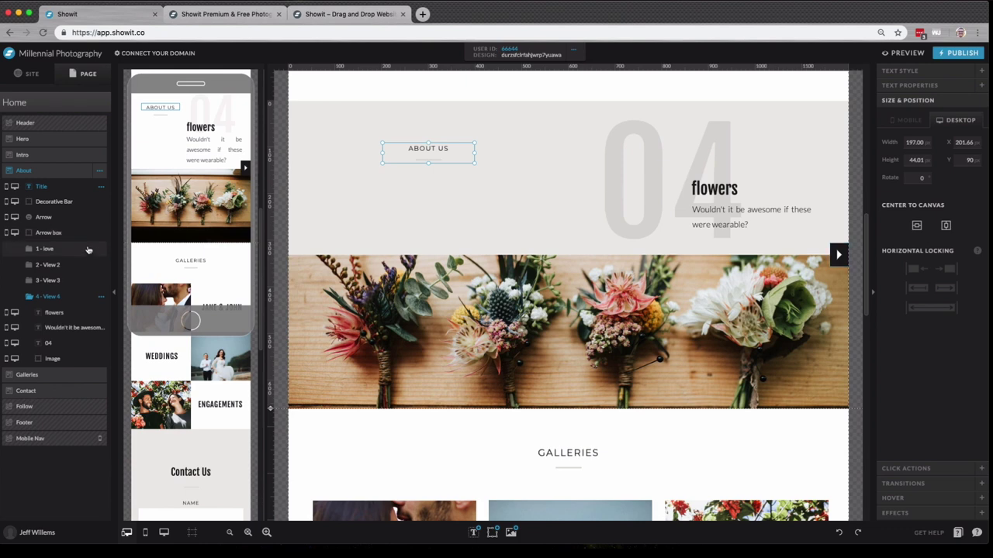
left_click(90, 252)
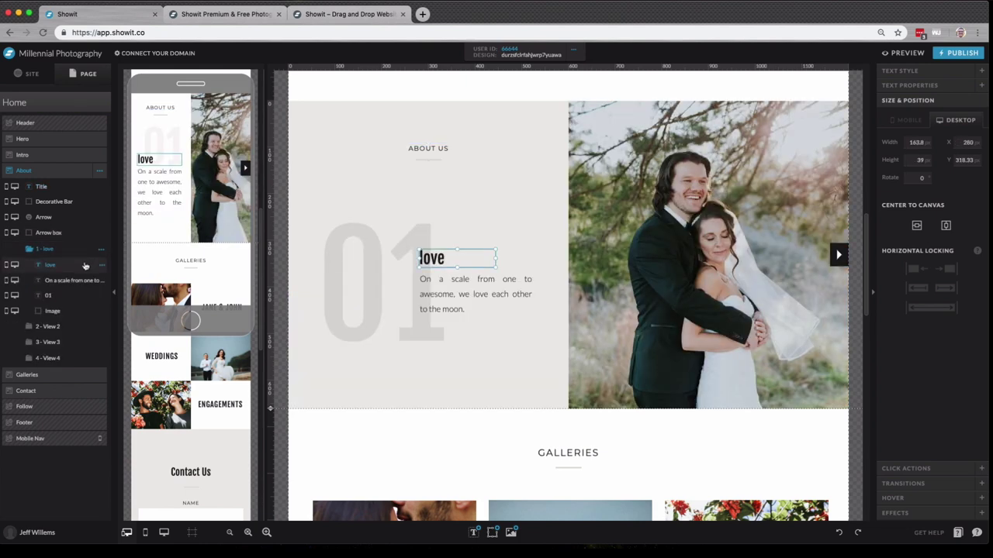
left_click(72, 326)
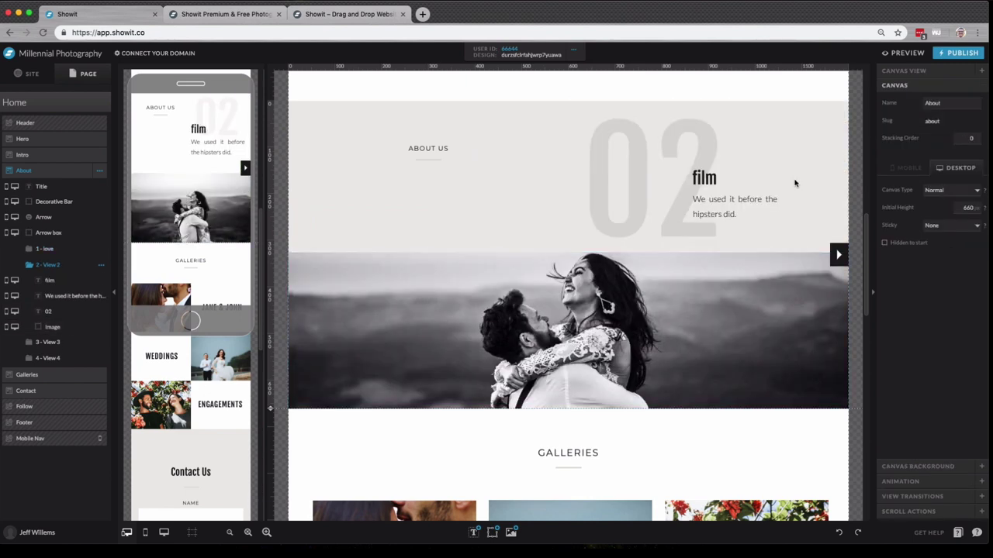
- Preview the site and open the preview in its own browser tab
left_click(907, 53)
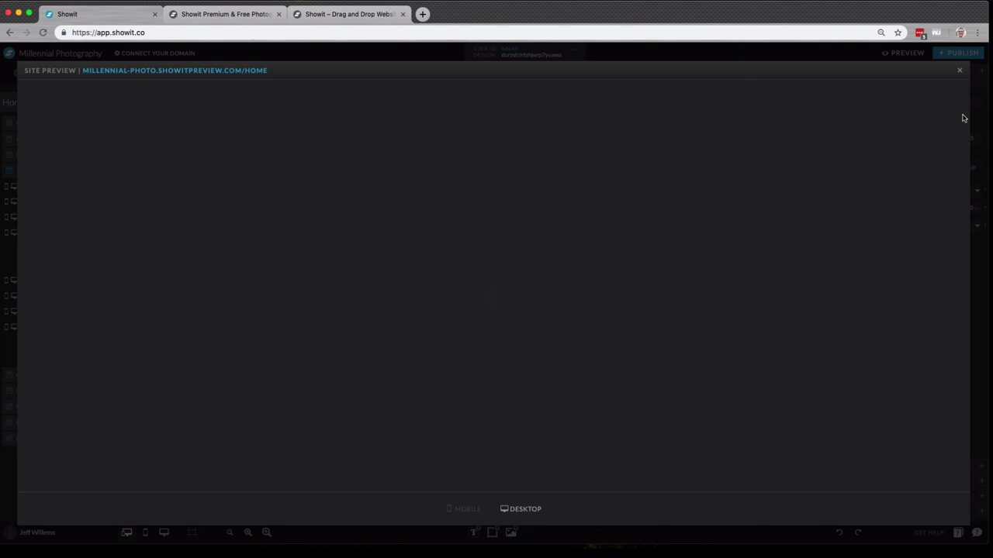
scroll(641, 241, "down", 5)
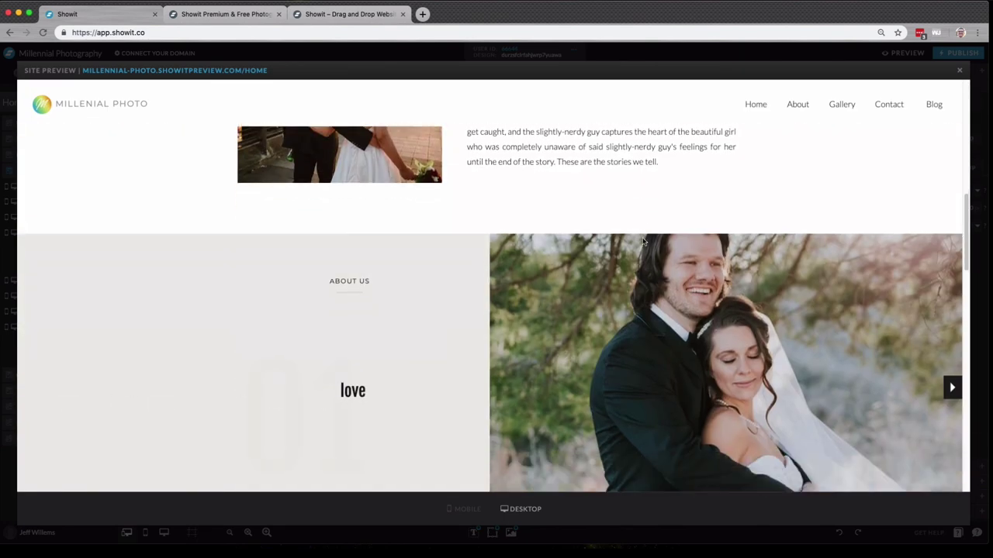
scroll(641, 240, "up", 5)
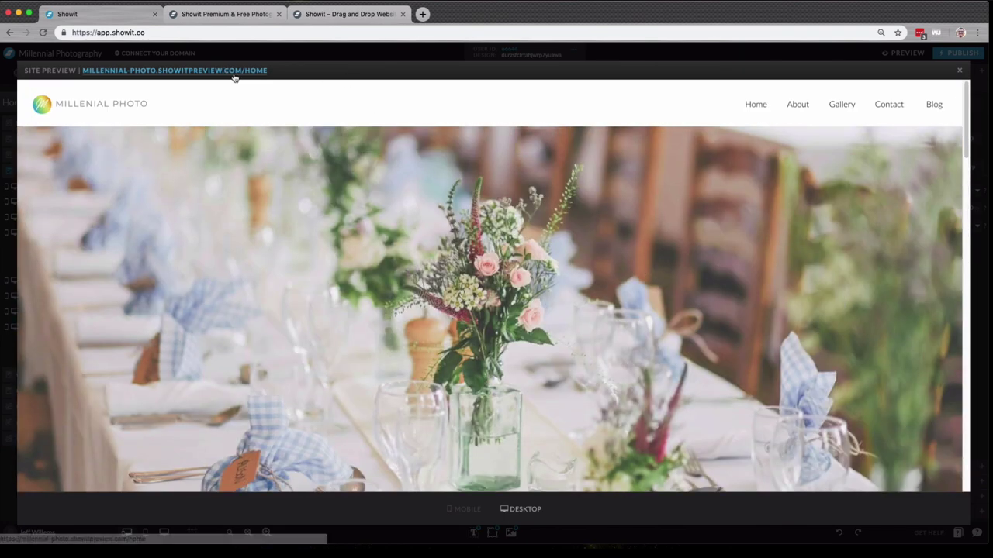
left_click(235, 72)
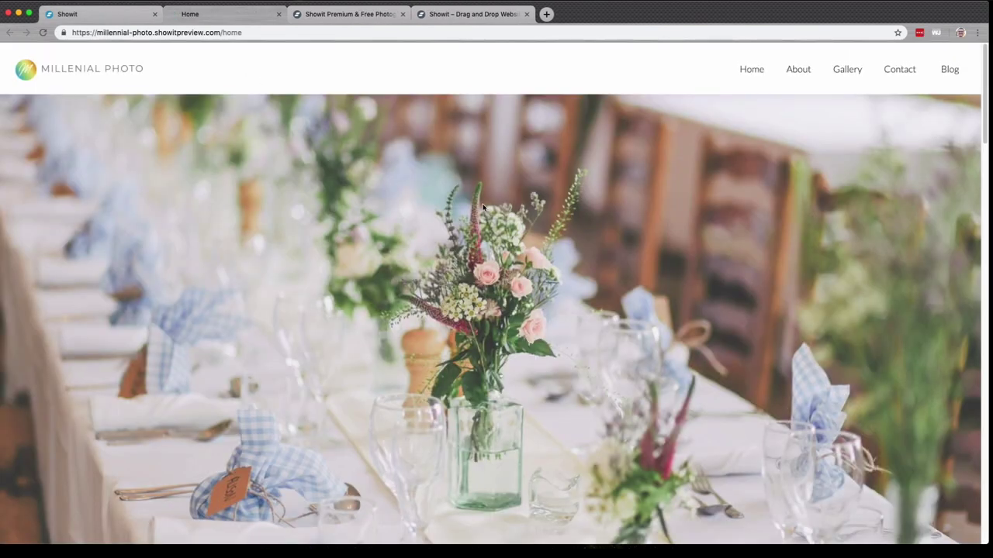
- Advance the About slider through all four slides back to 01 love, then select the preview URL
scroll(483, 207, "down", 6)
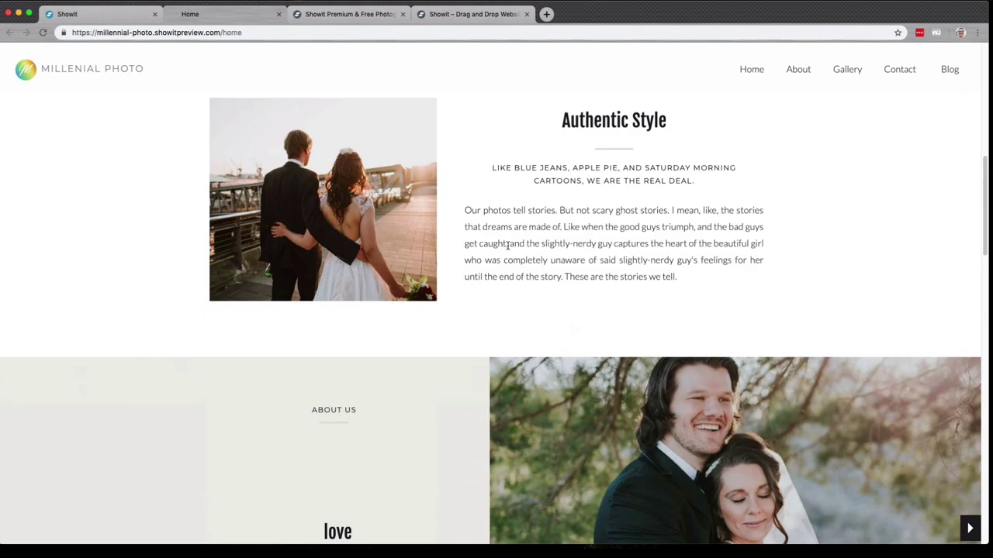
scroll(507, 245, "down", 3)
left_click(969, 328)
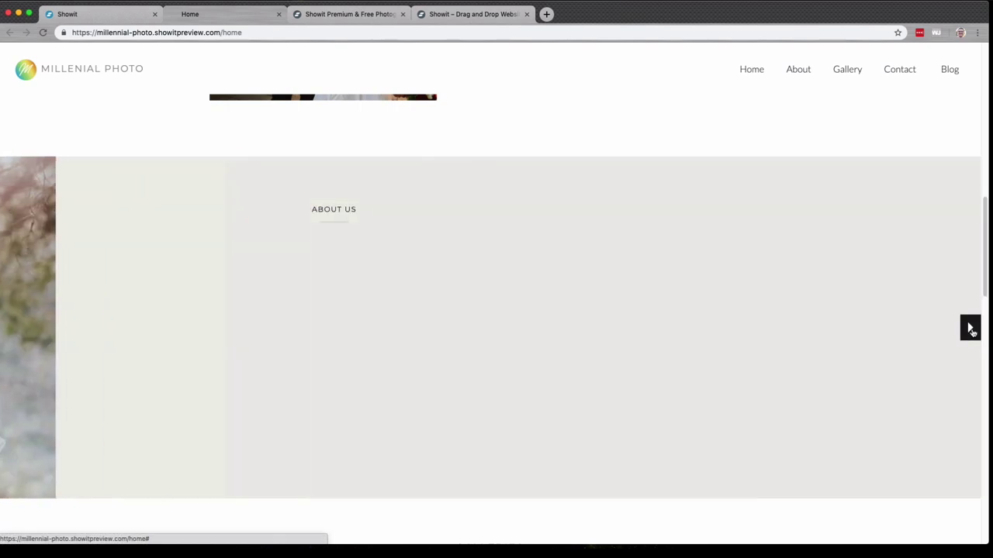
left_click(969, 328)
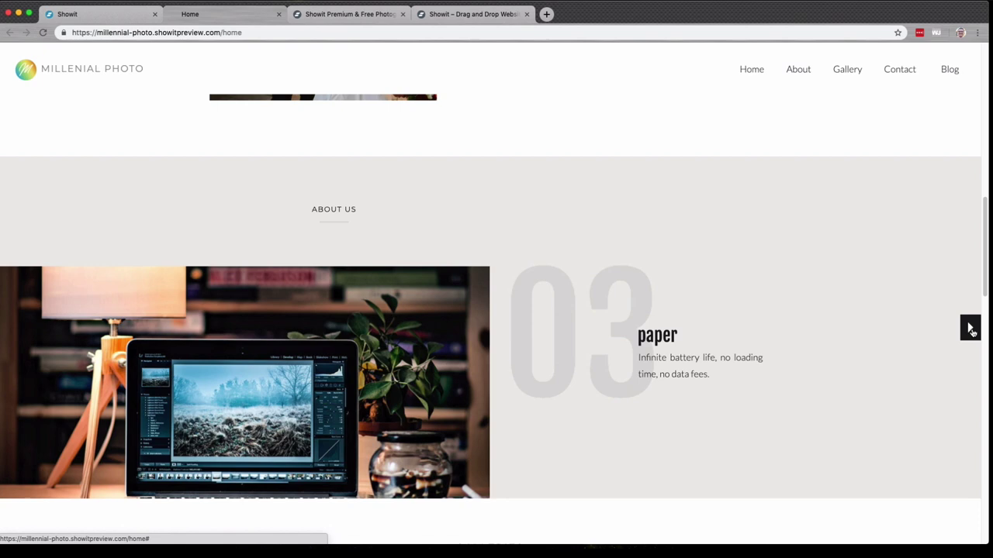
left_click(970, 328)
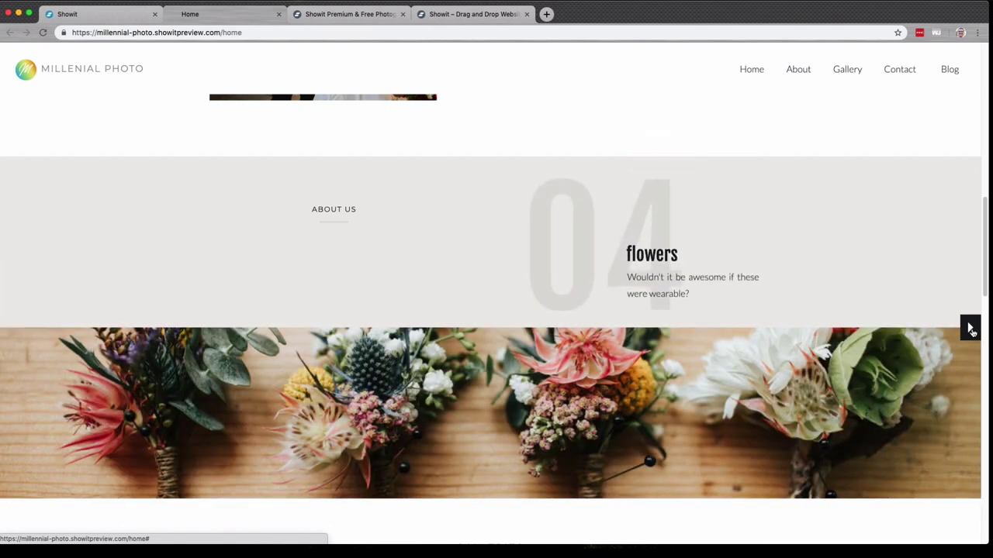
left_click(970, 328)
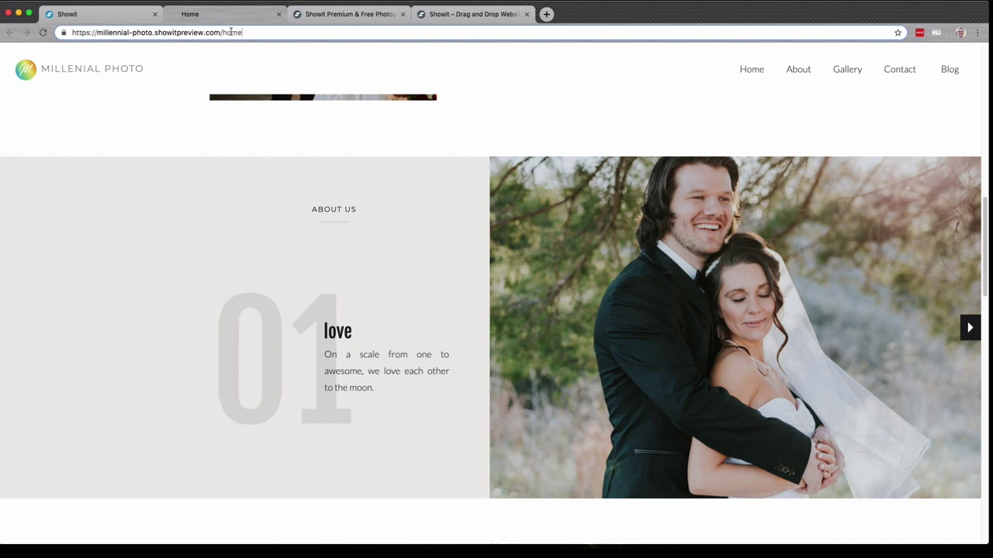
left_click_drag(245, 33, 89, 25)
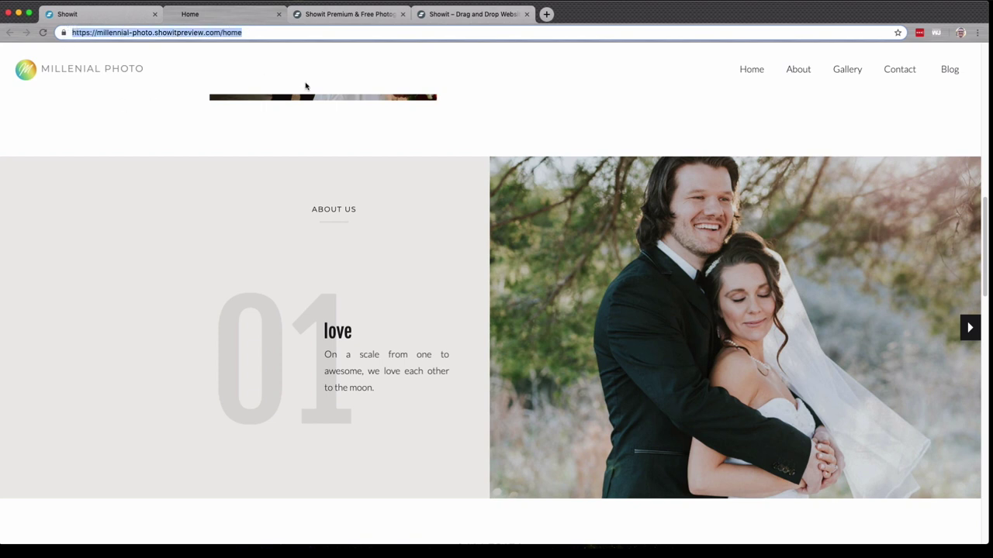
- Close the preview and swap the couple photo for the Gallery's bride-by-the-window photo
left_click(278, 15)
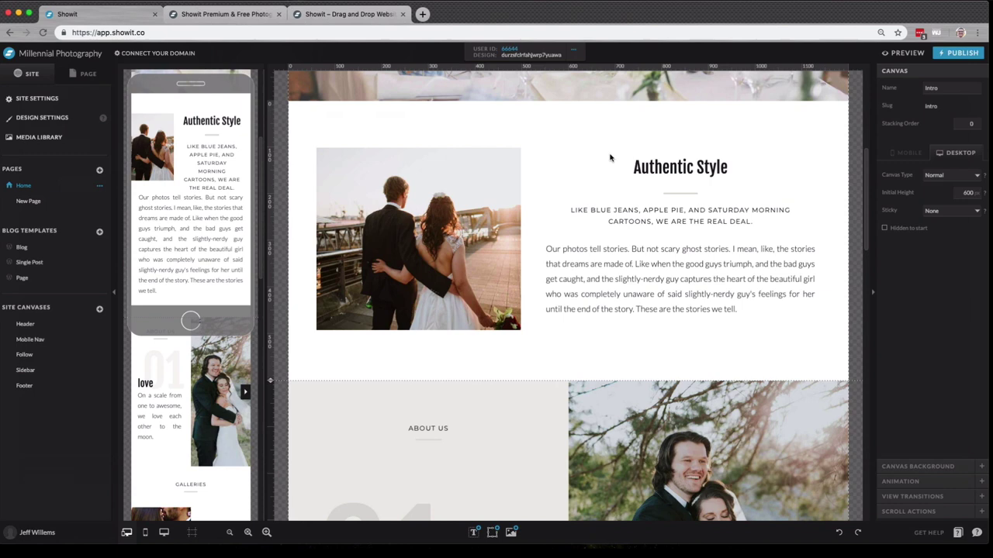
double_click(479, 215)
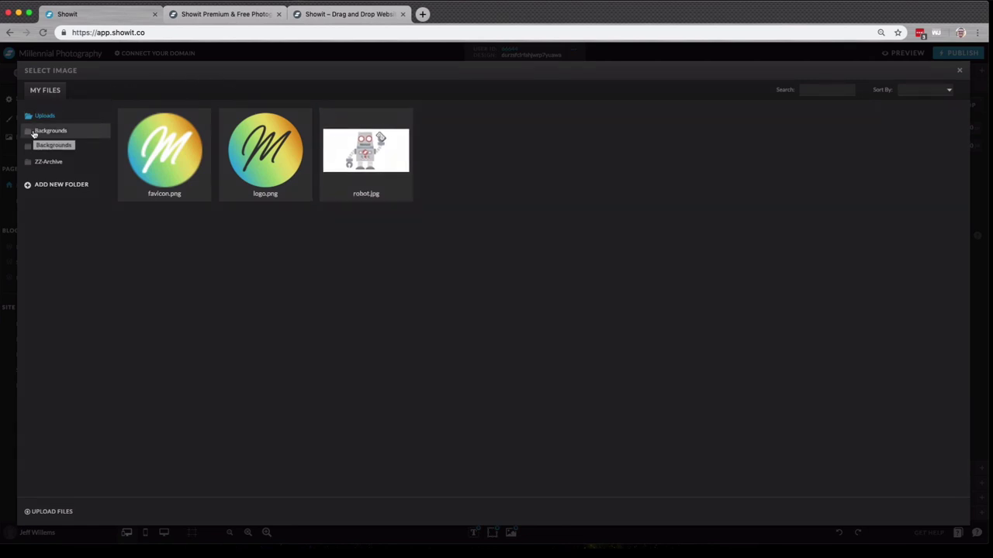
left_click(70, 146)
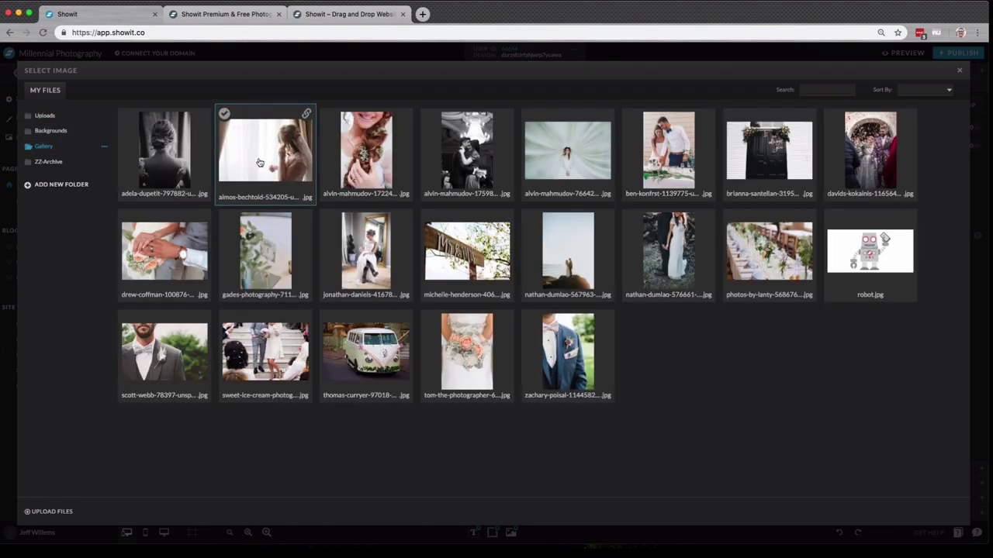
left_click(260, 162)
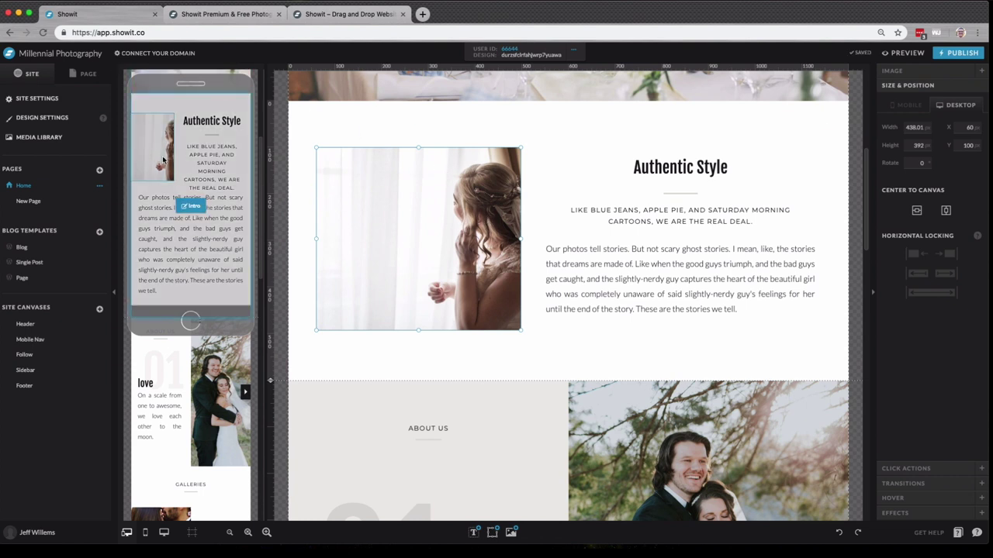
left_click(563, 168)
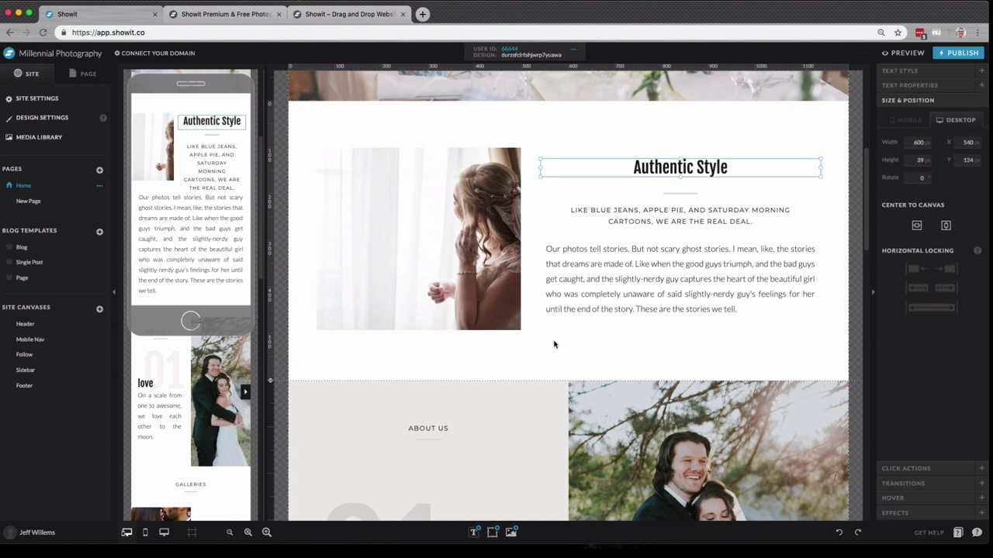
left_click(394, 127)
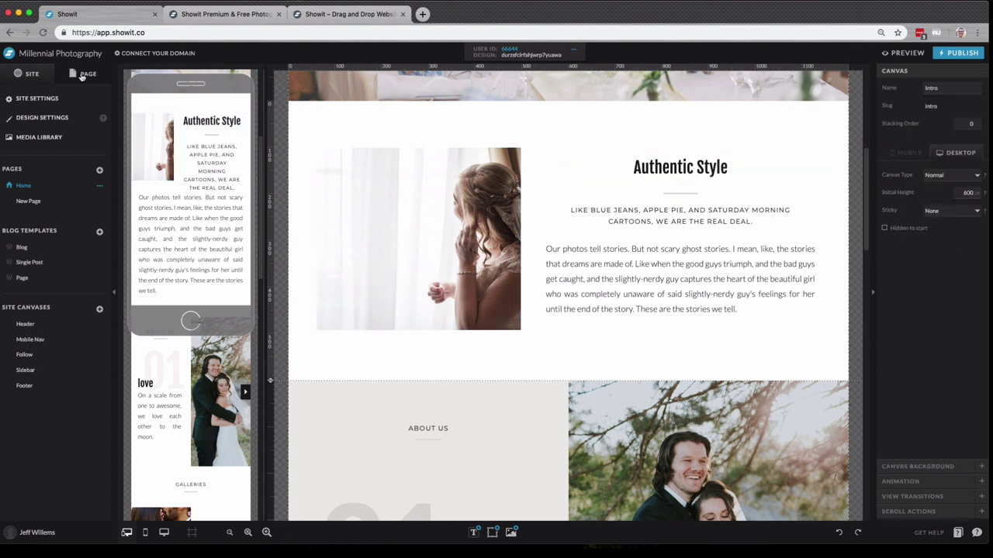
- In the Page layers, hide the bride image in the Intro section on desktop
left_click(81, 76)
left_click(395, 221)
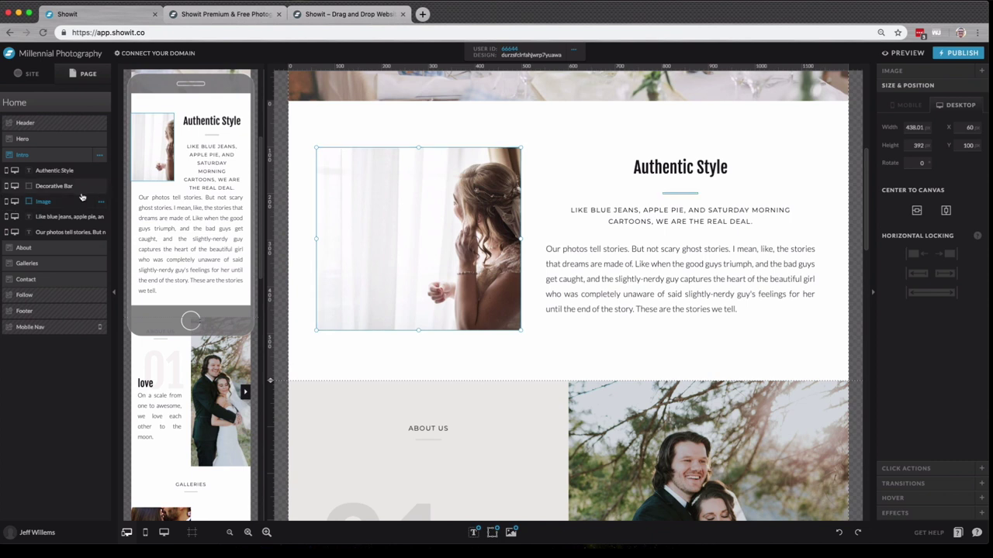
left_click(14, 203)
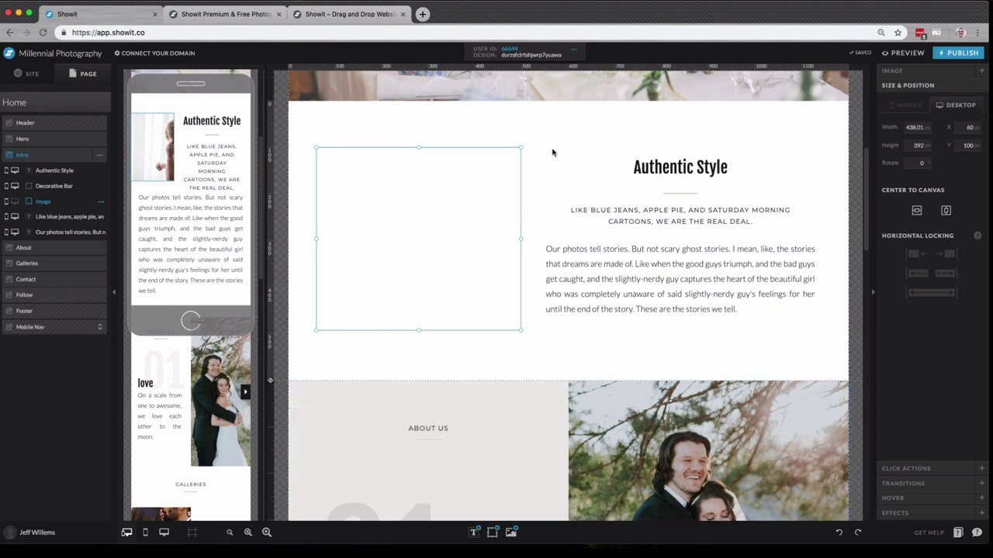
- Add the groom photo from the gallery, resize it beside the text, and hide it on mobile
left_click(511, 532)
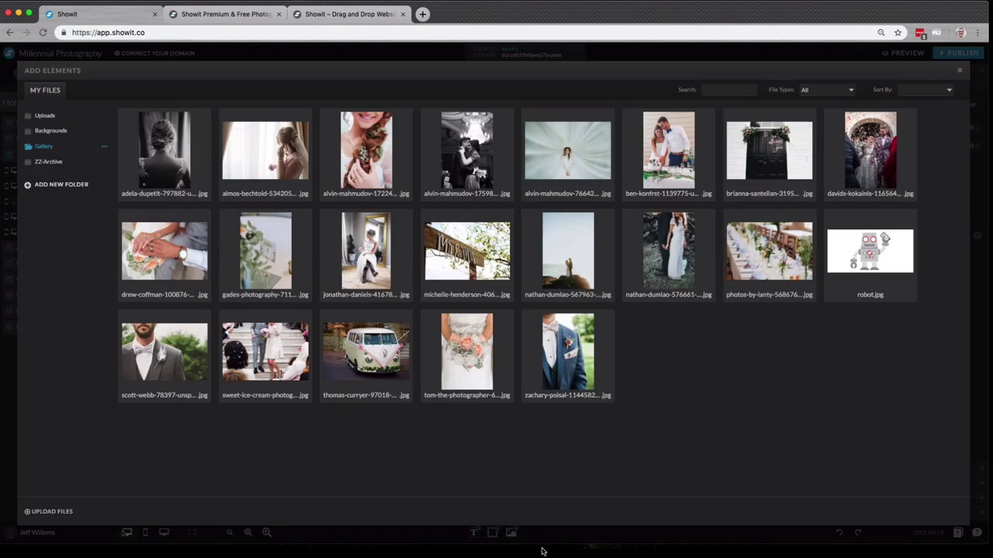
left_click(209, 349)
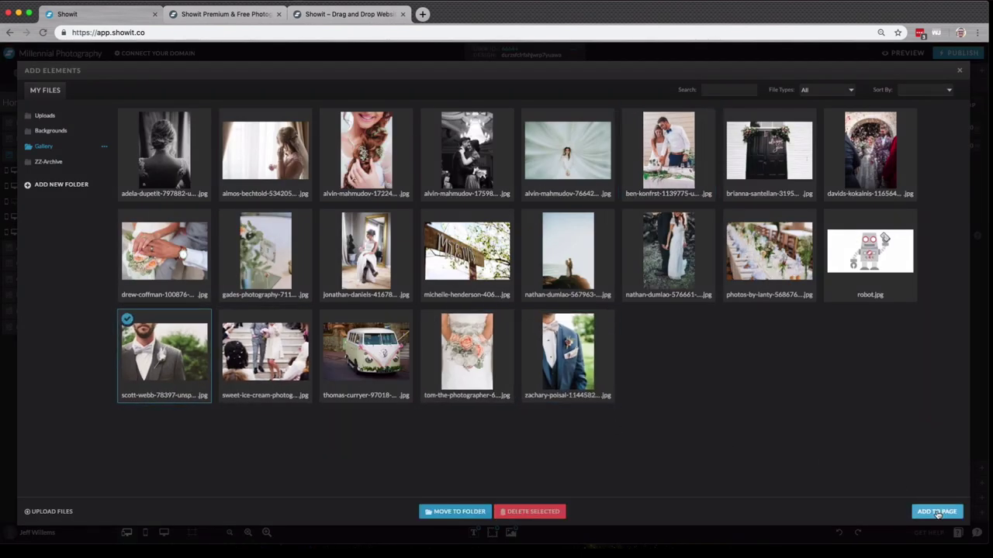
left_click(937, 513)
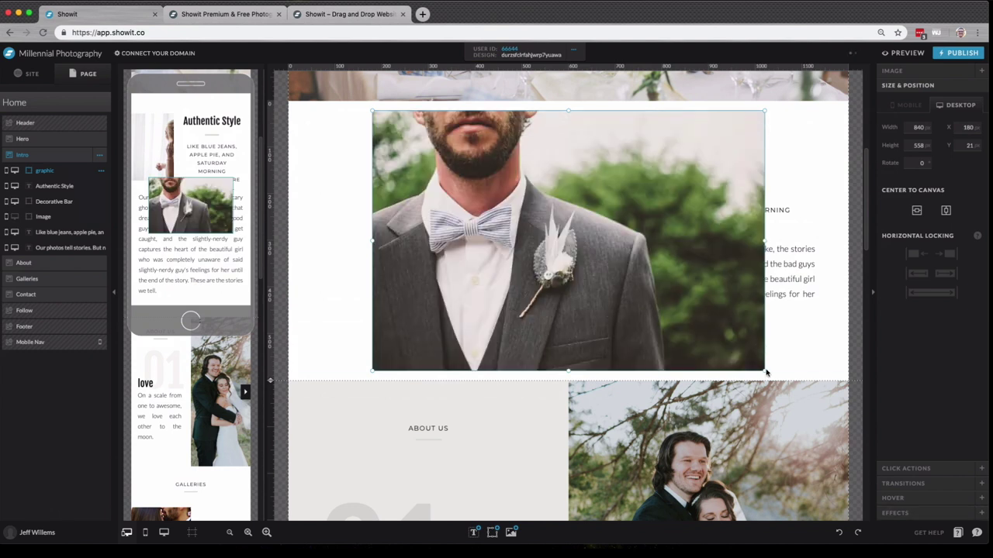
left_click_drag(766, 373, 594, 288)
left_click_drag(507, 220, 454, 257)
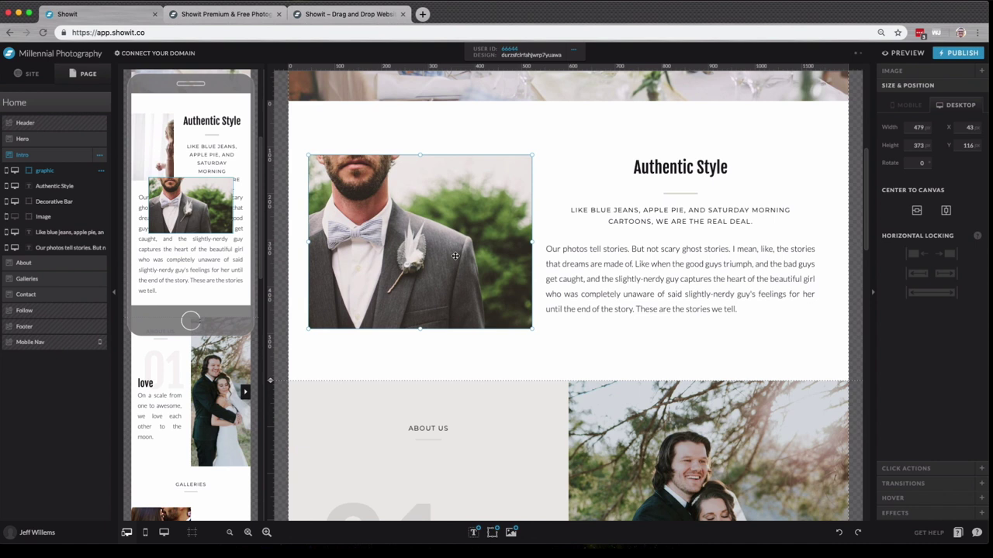
mouse_move(233, 232)
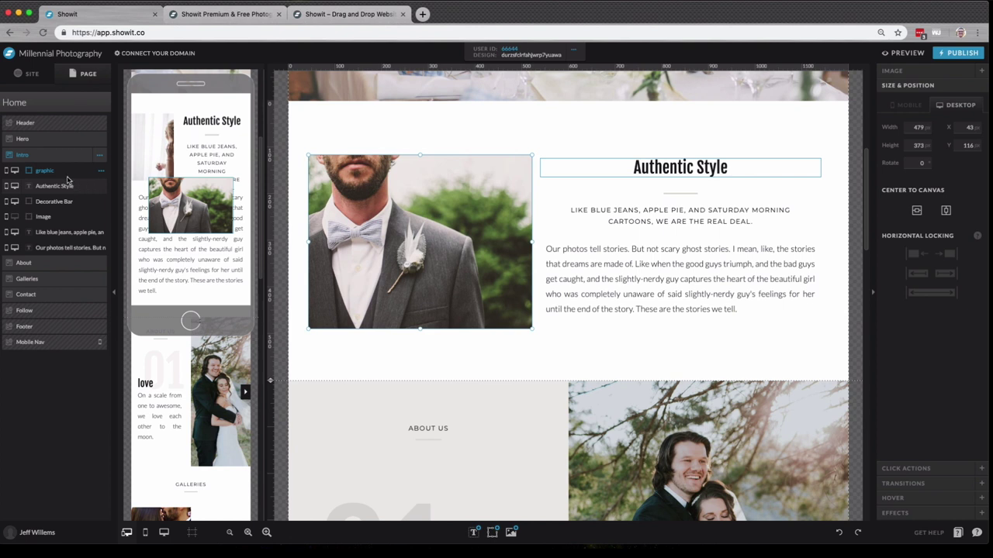
left_click(7, 171)
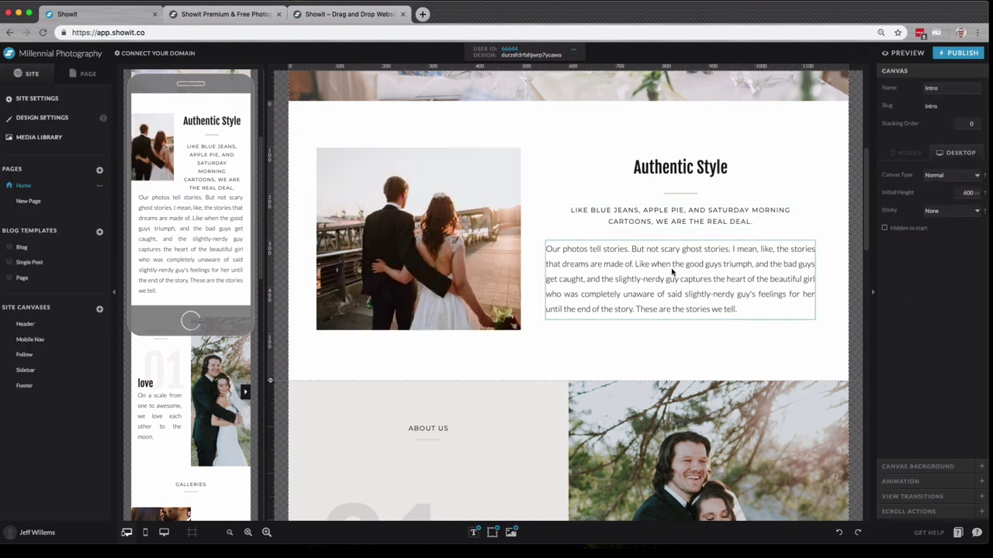
left_click(732, 288)
double_click(732, 287)
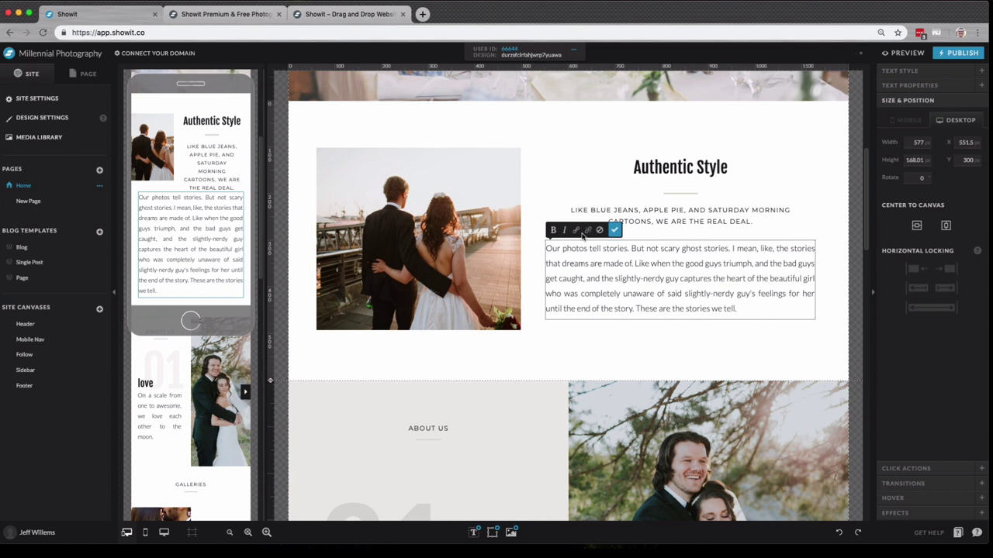
left_click(672, 308)
left_click_drag(636, 308, 657, 309)
left_click(554, 231)
left_click(563, 231)
left_click(576, 231)
left_click(535, 94)
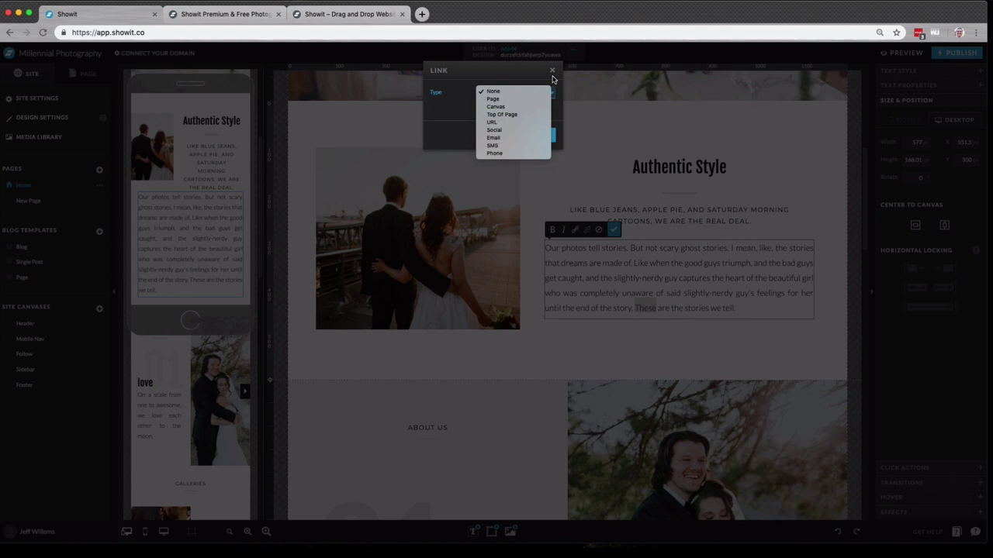
left_click(551, 71)
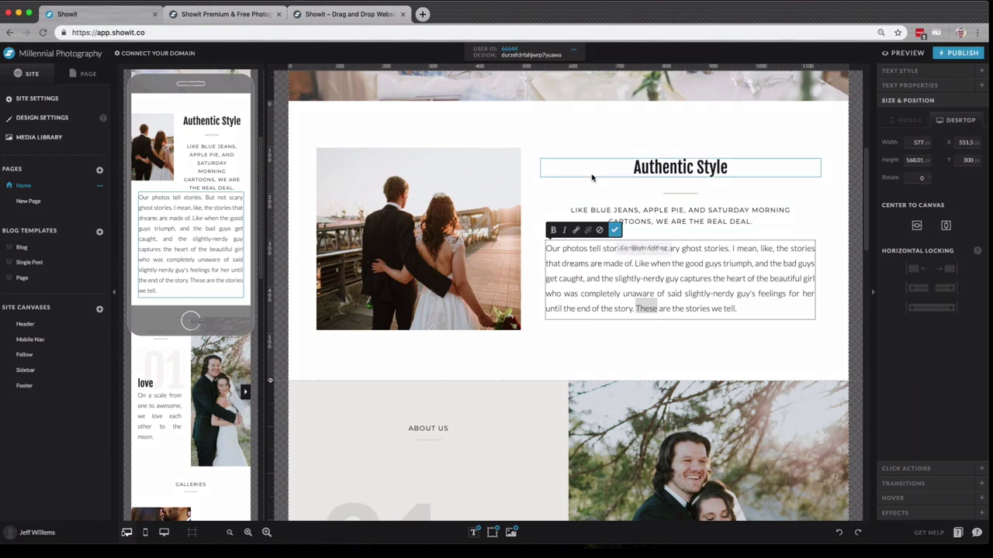
left_click(508, 156)
scroll(736, 203, "up", 2)
left_click(737, 203)
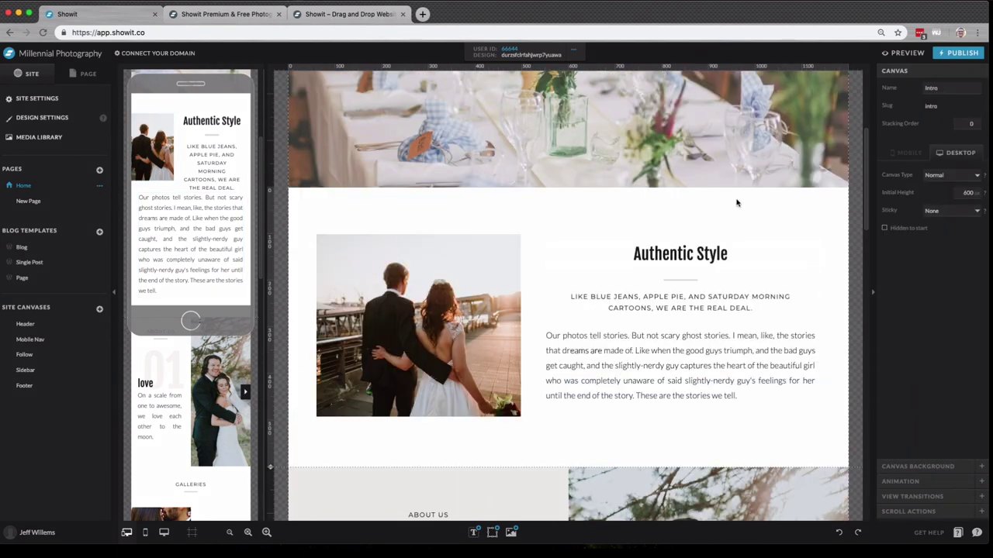
- Add a Heading above Authentic Style and change its text to Romantic
left_click(471, 533)
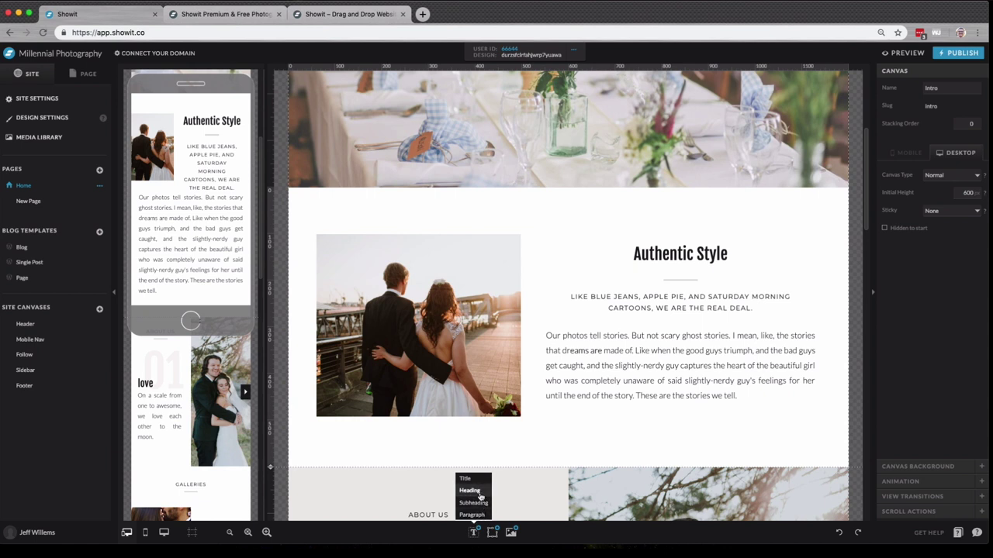
left_click(480, 492)
left_click_drag(576, 332, 556, 209)
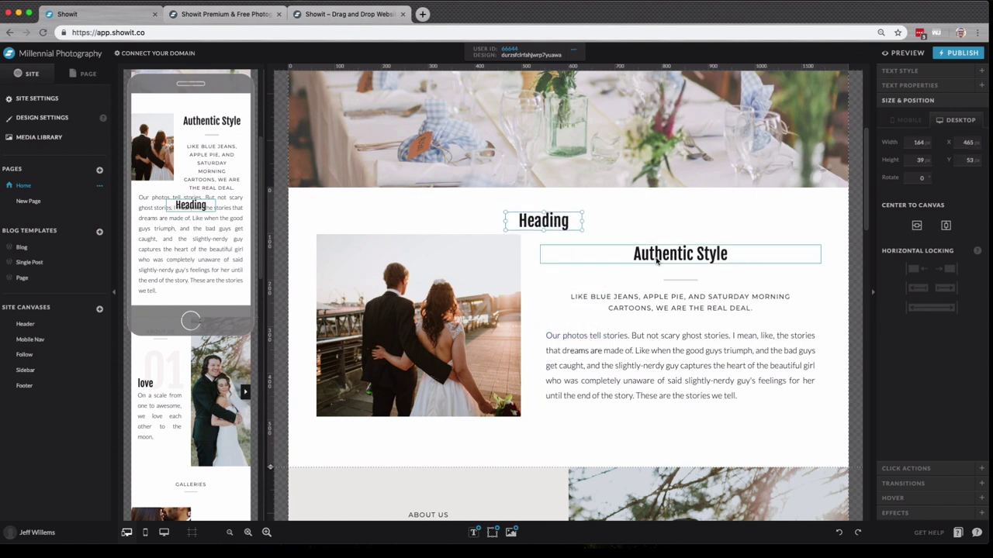
double_click(565, 225)
type("Roman")
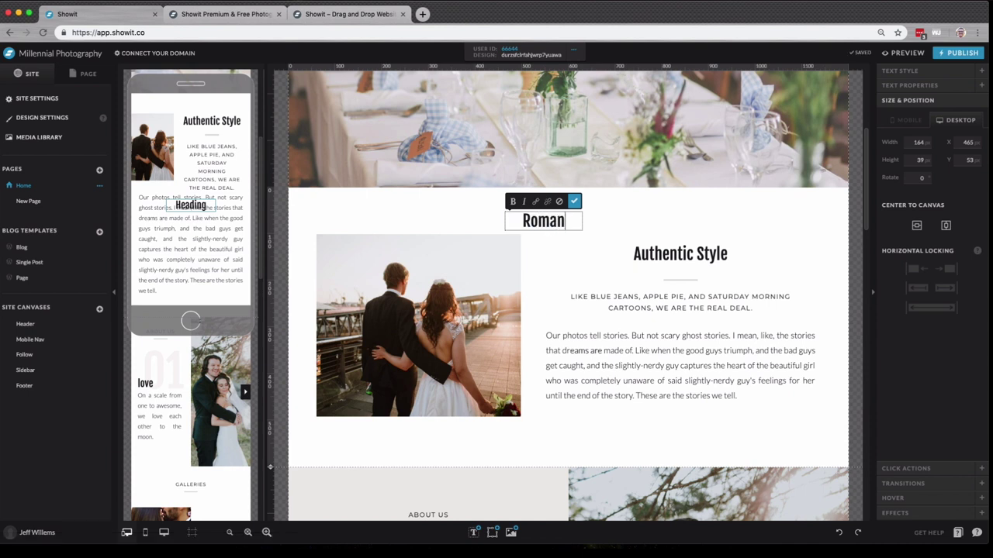
type("tic")
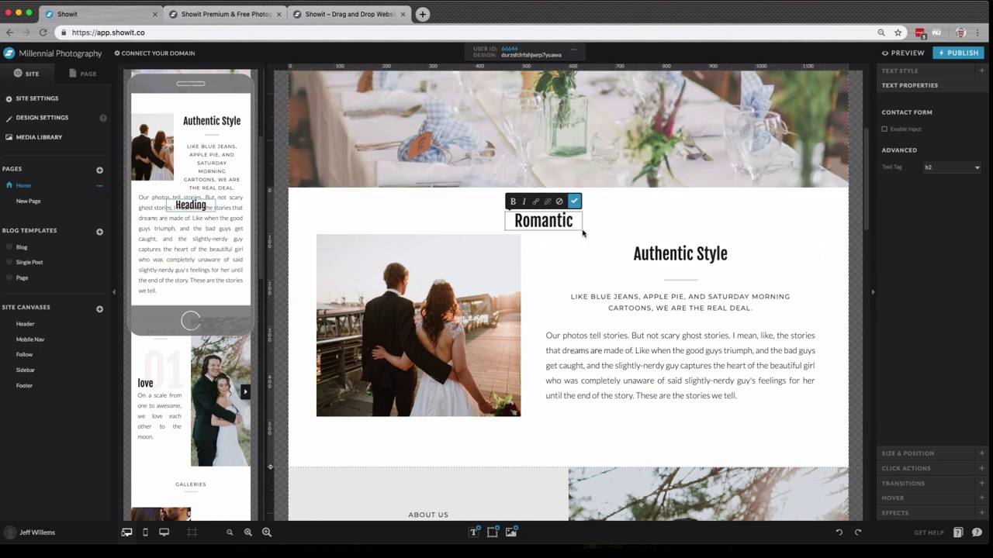
- Set Romantic to Aguafina Script at size 45 and position it above Authentic Style
left_click(941, 71)
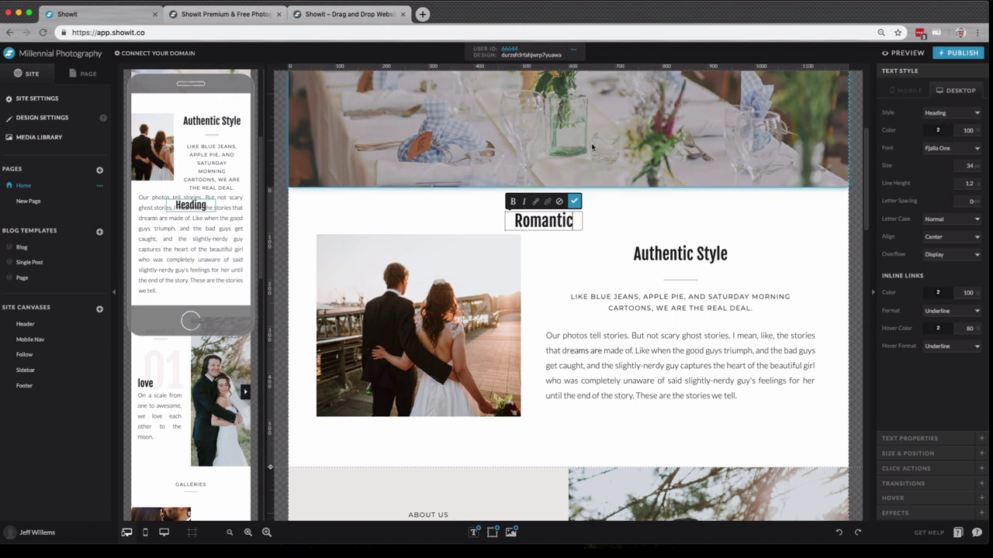
left_click(937, 149)
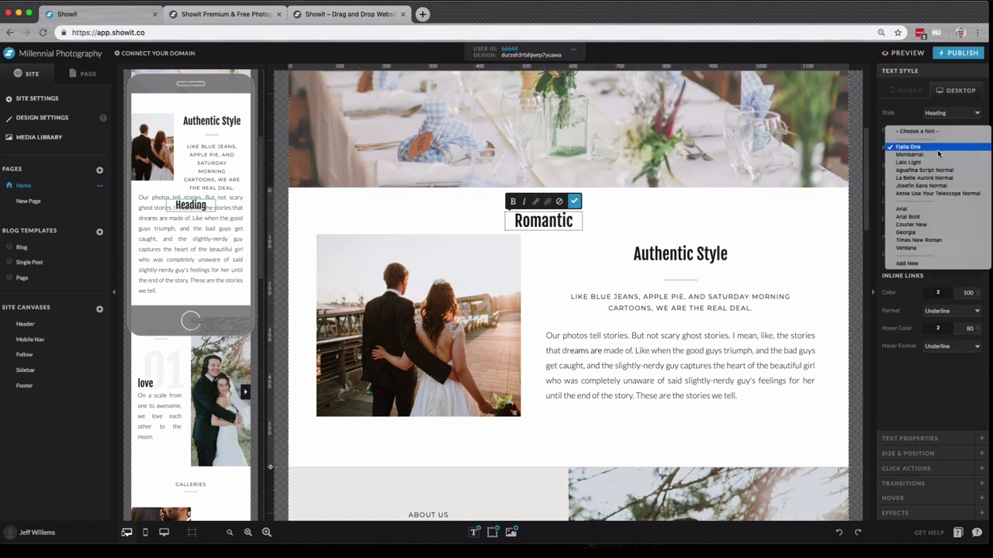
left_click(935, 170)
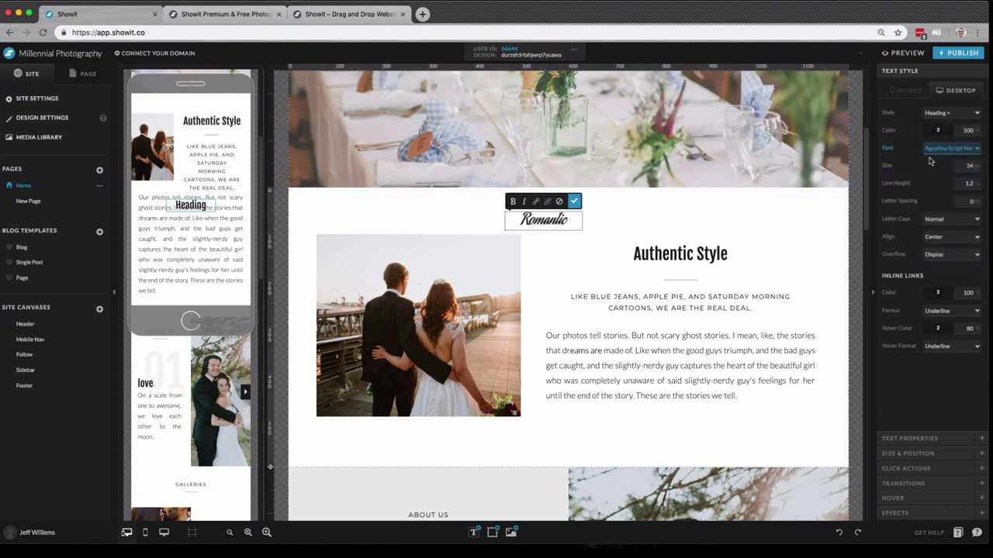
left_click(975, 166)
type("45")
left_click_drag(544, 223, 671, 237)
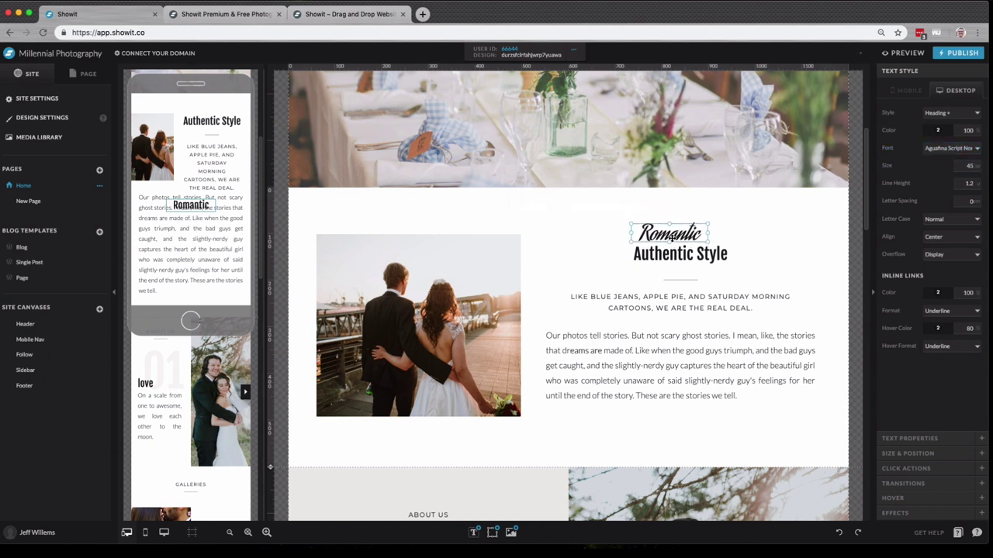
left_click(767, 229)
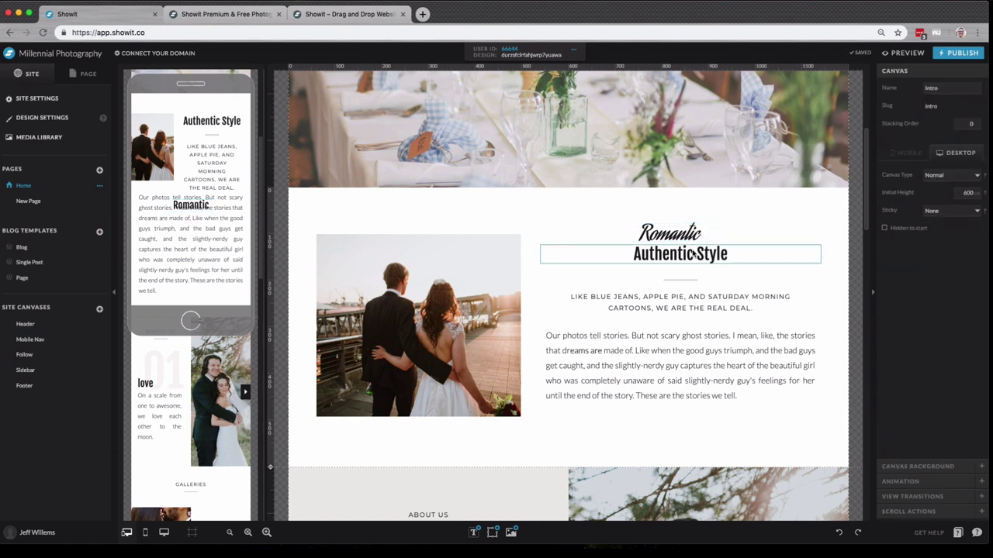
- Select Authentic Style and Romantic together and align them to the group's horizontal centre
left_click(716, 260)
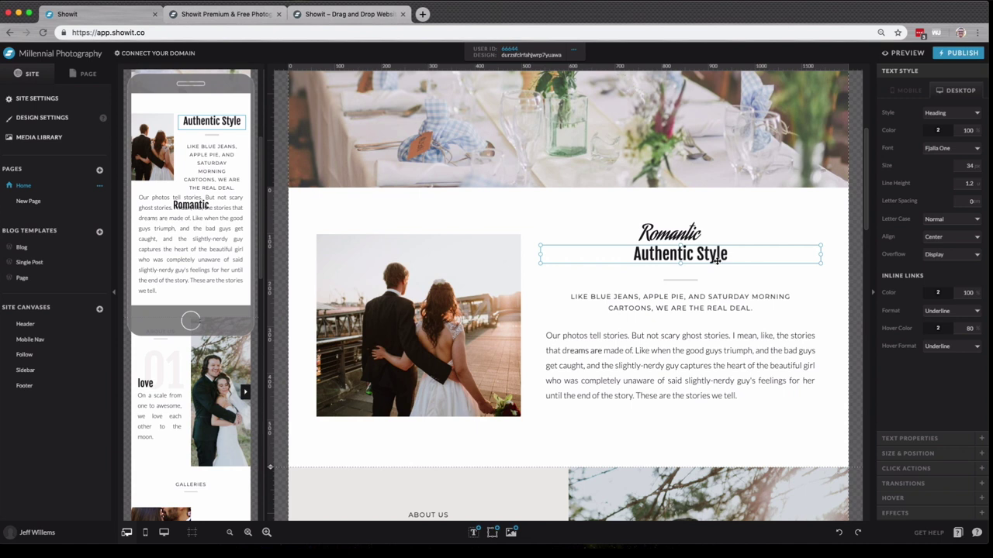
left_click(693, 227, "shift")
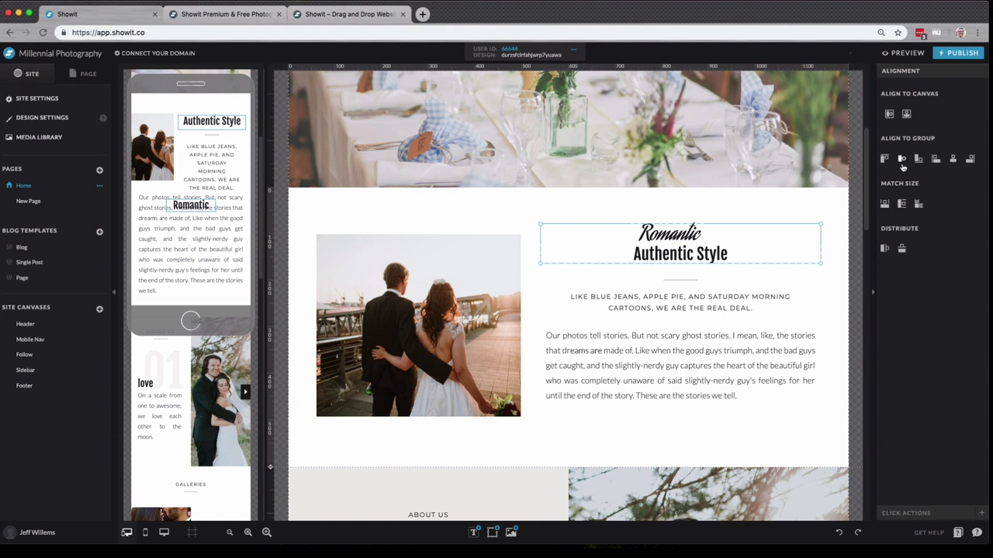
left_click(952, 159)
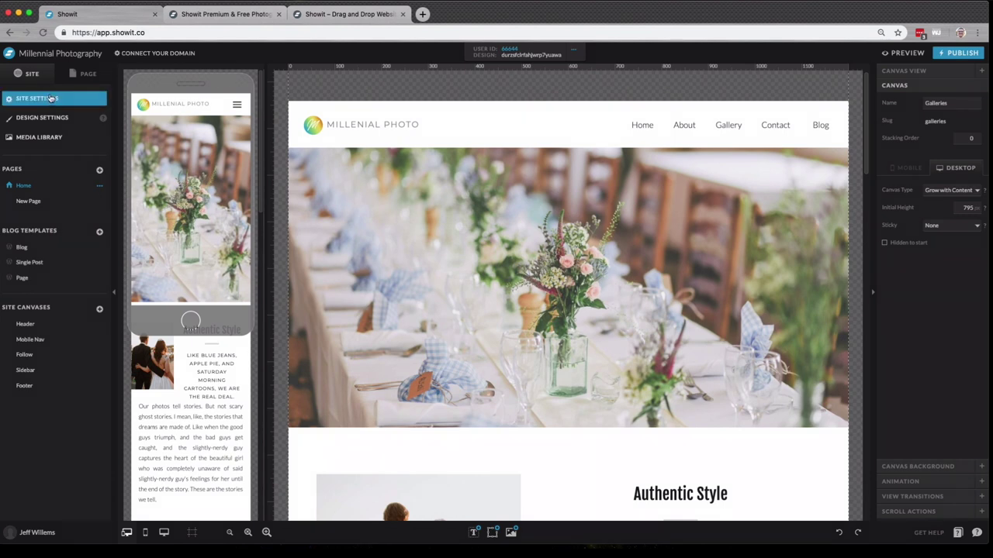
left_click(51, 102)
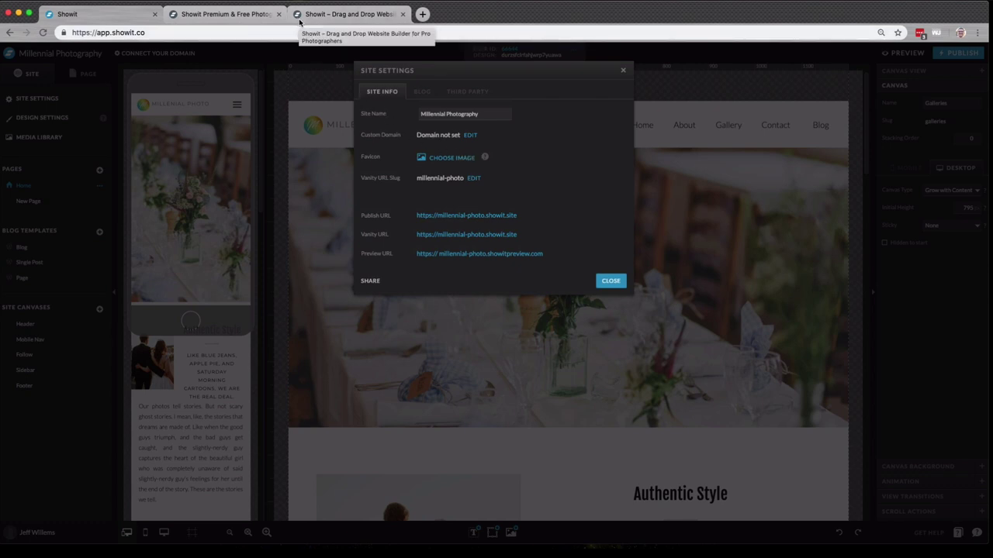
left_click(421, 92)
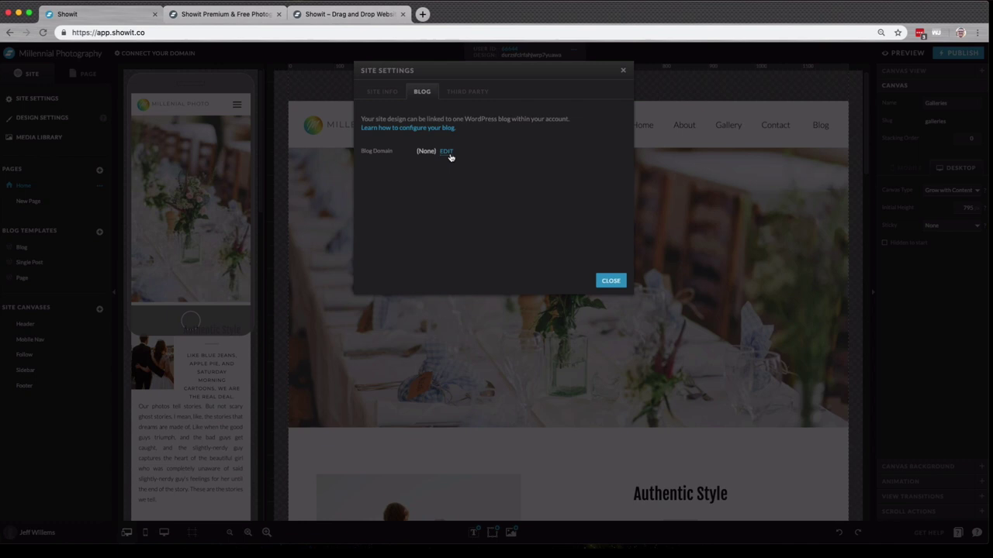
left_click(468, 95)
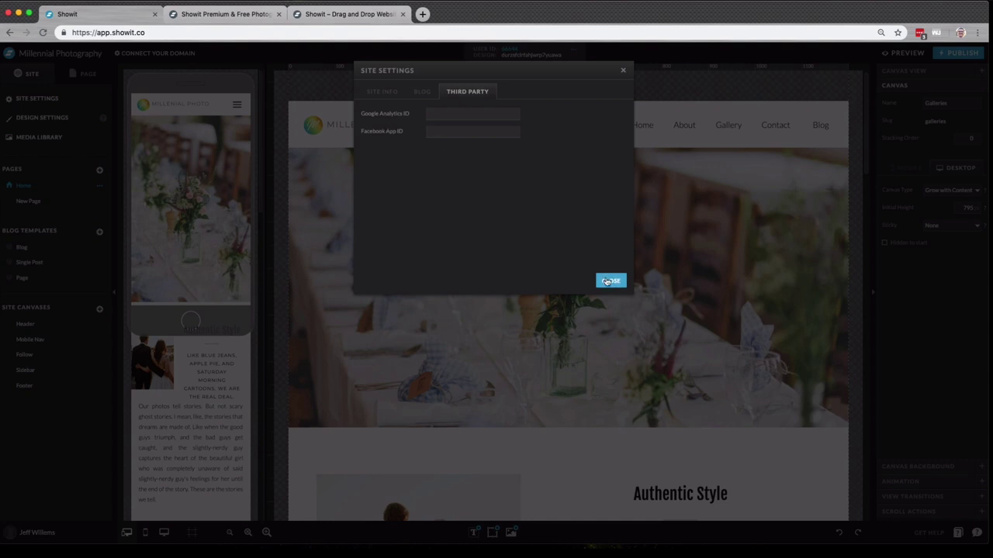
left_click(610, 281)
left_click(386, 80)
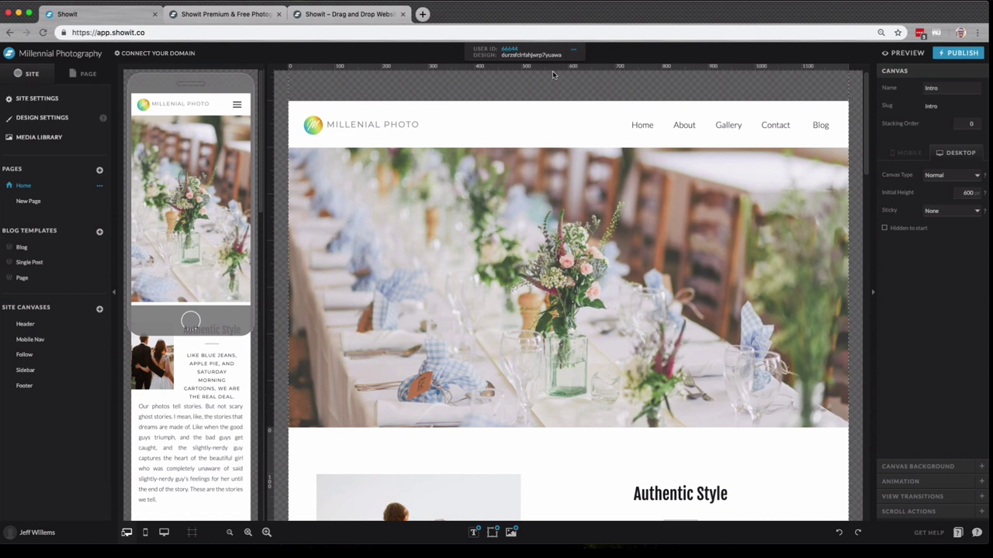
- In Design Settings, recolour palette colour 4 yellow-green and colour 1 red
left_click(66, 118)
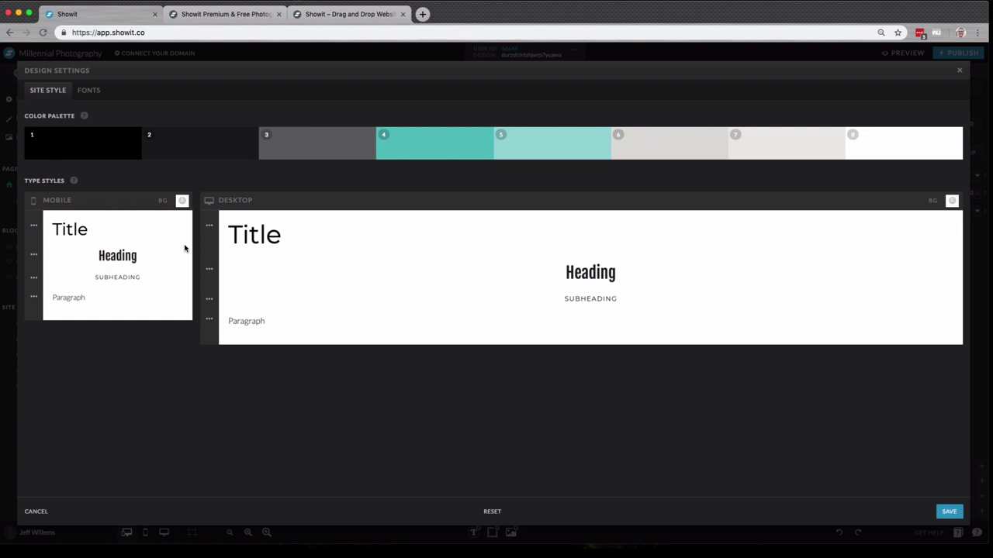
left_click(419, 156)
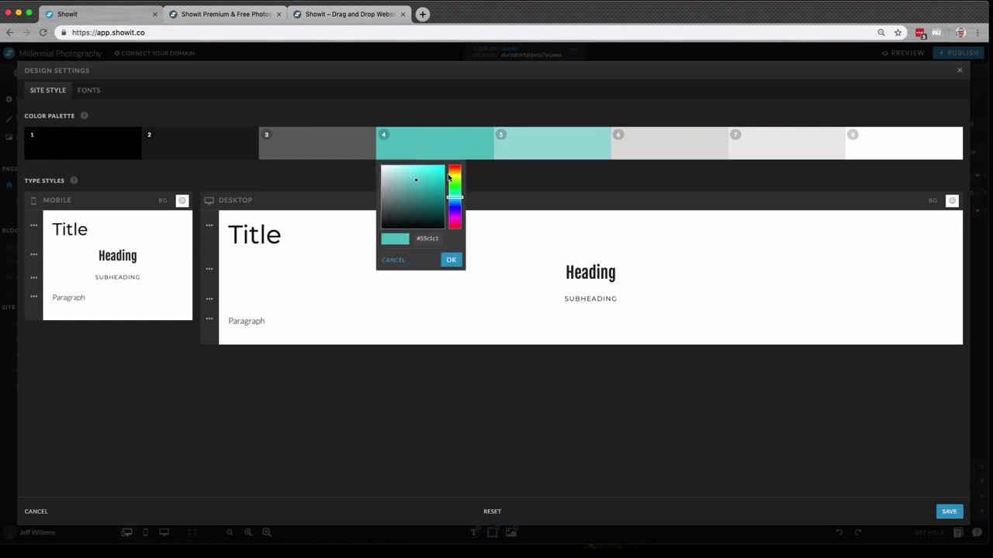
left_click(454, 179)
left_click(456, 260)
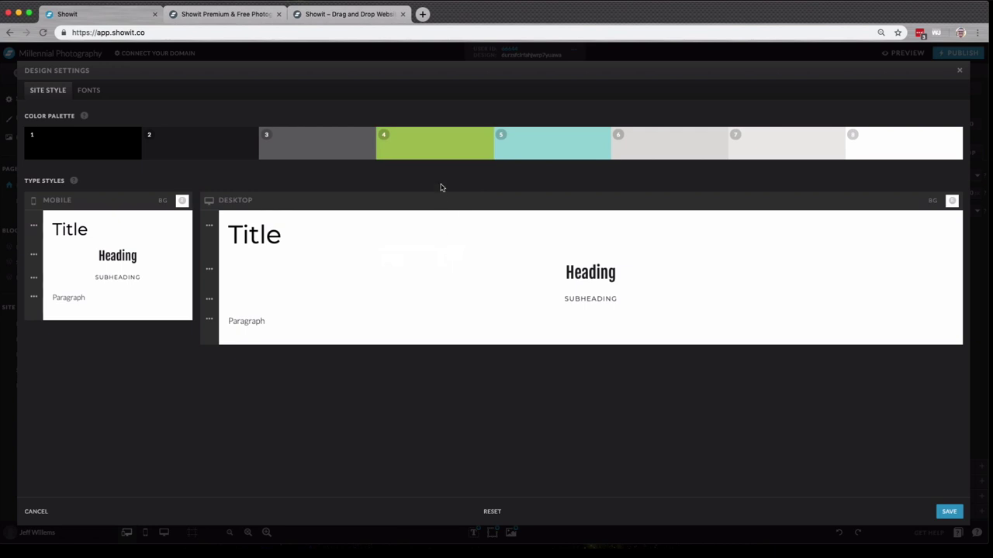
left_click(96, 145)
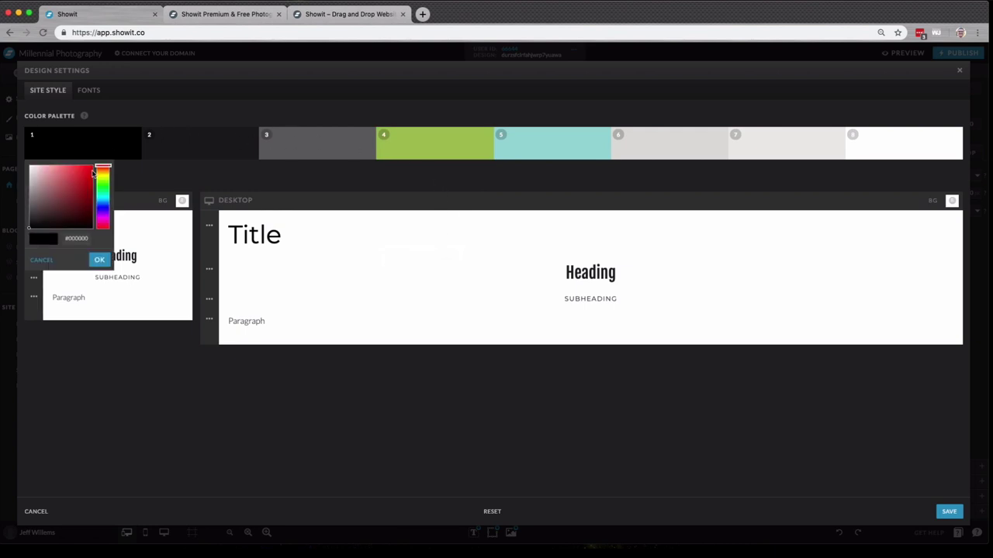
left_click(87, 174)
left_click(99, 260)
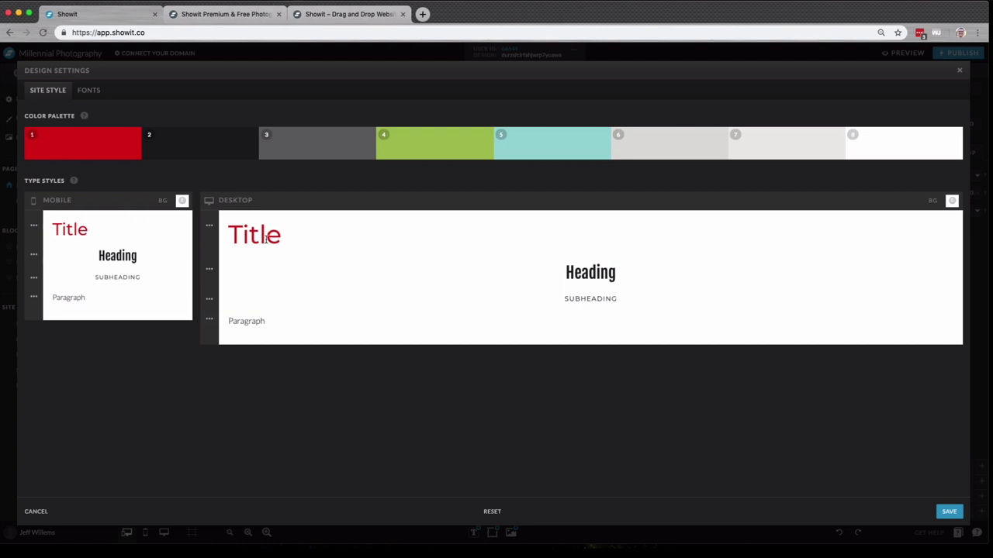
- Set the desktop Title style font to La Belle Aurore, save, and review the page
left_click(264, 242)
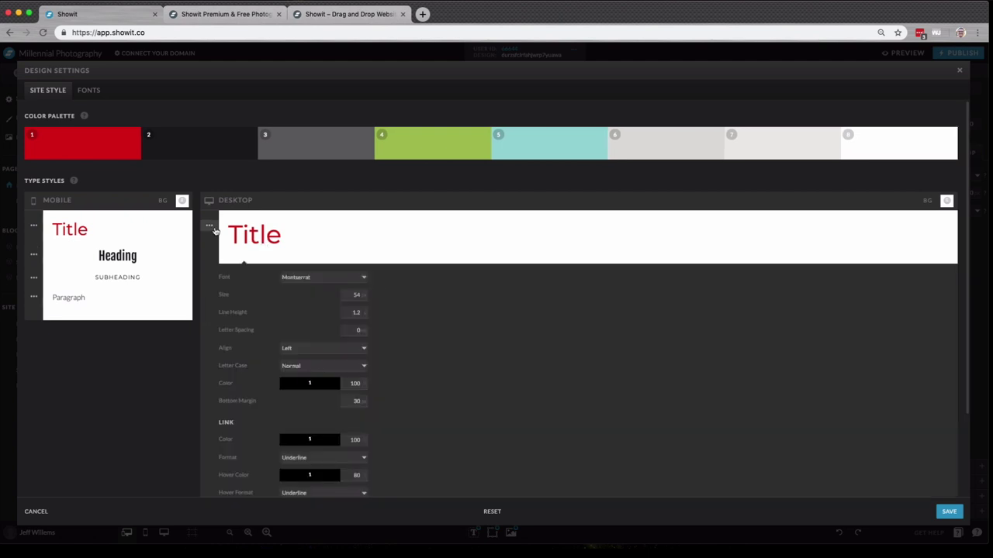
left_click(305, 277)
left_click(325, 299)
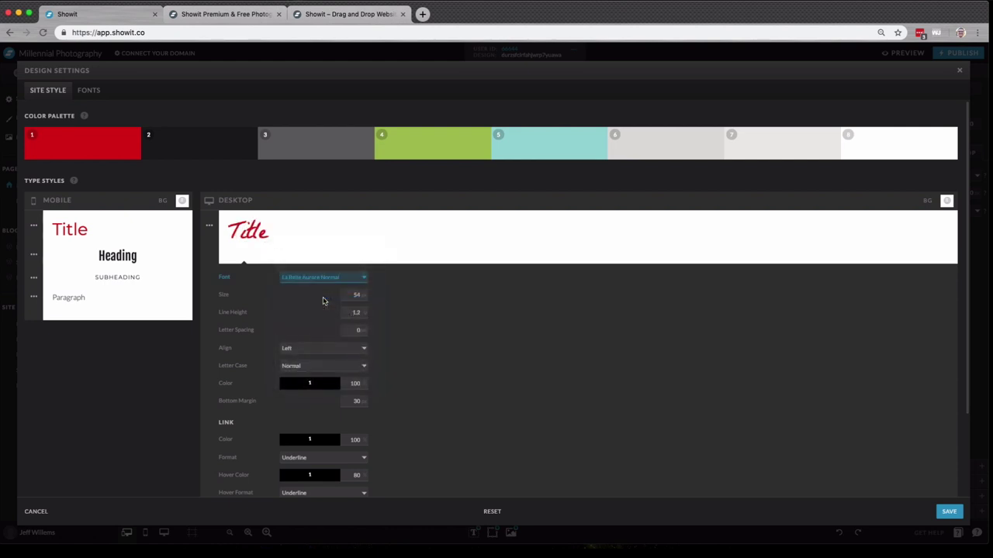
left_click(950, 512)
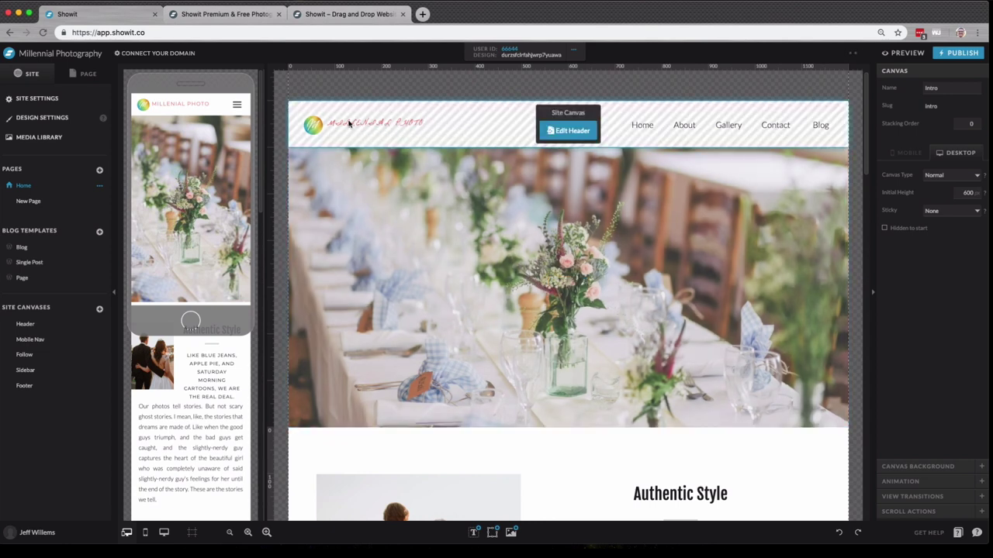
scroll(470, 176, "down", 3)
scroll(471, 177, "down", 15)
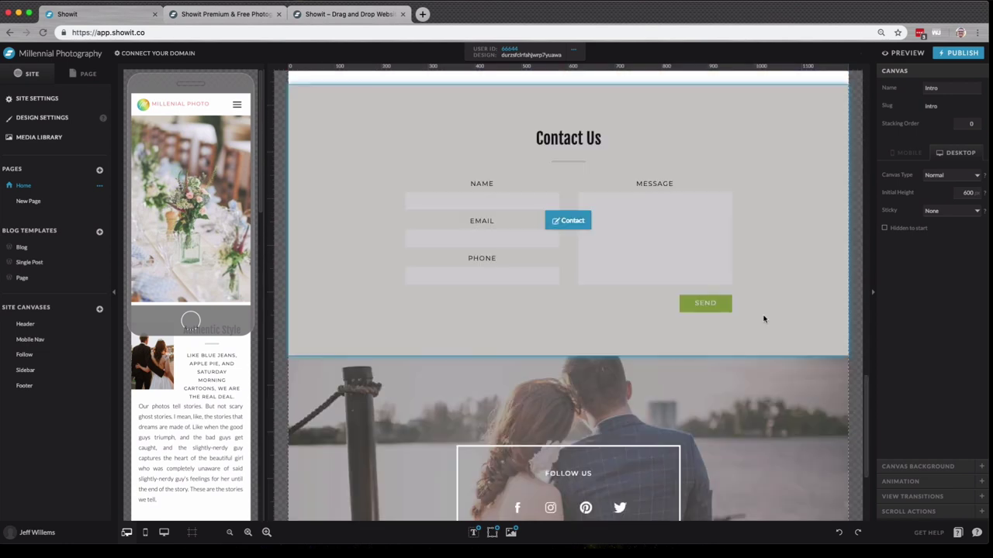
scroll(721, 314, "down", 5)
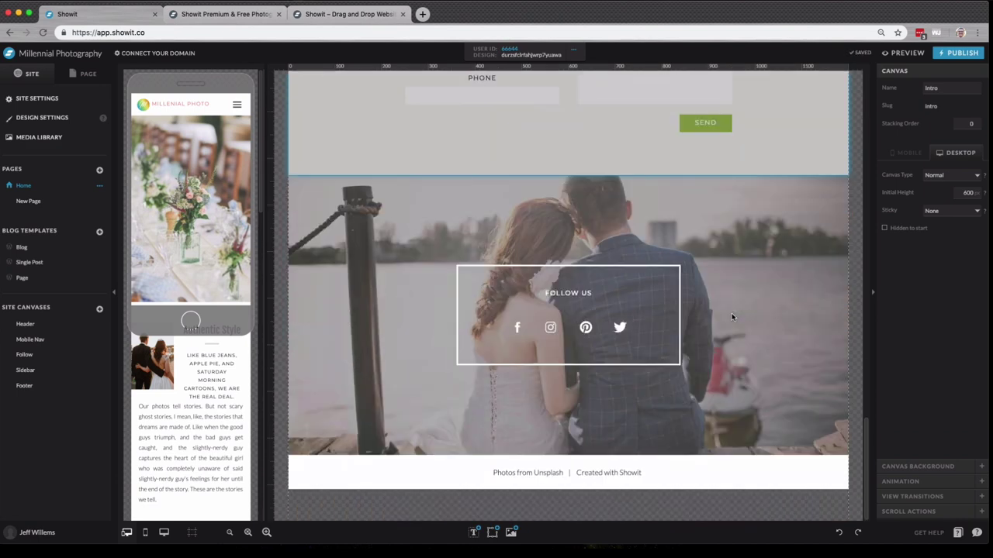
scroll(736, 320, "up", 15)
scroll(770, 324, "up", 4)
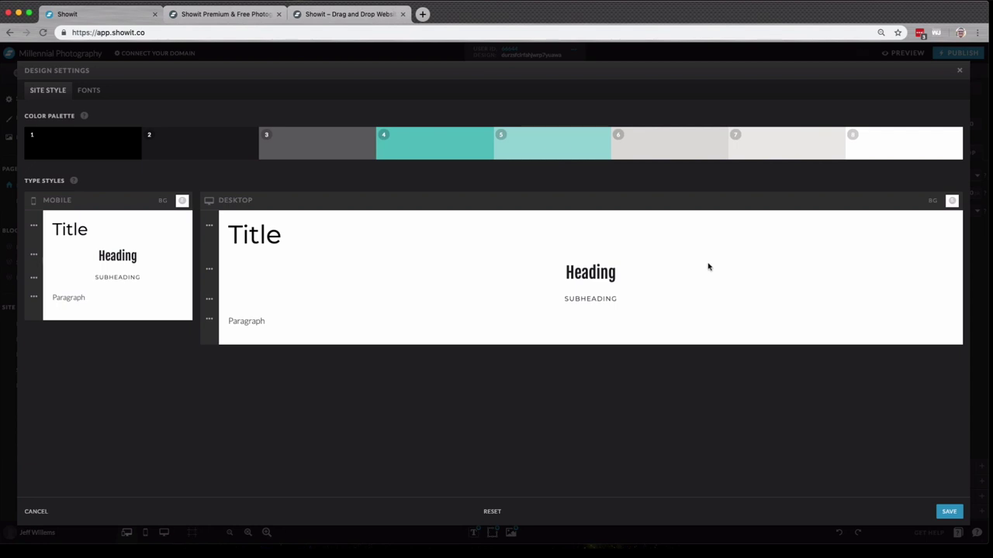
- In the Fonts tab, pick Anonymous Pro from the Google font list and add it to the selected fonts
left_click(90, 91)
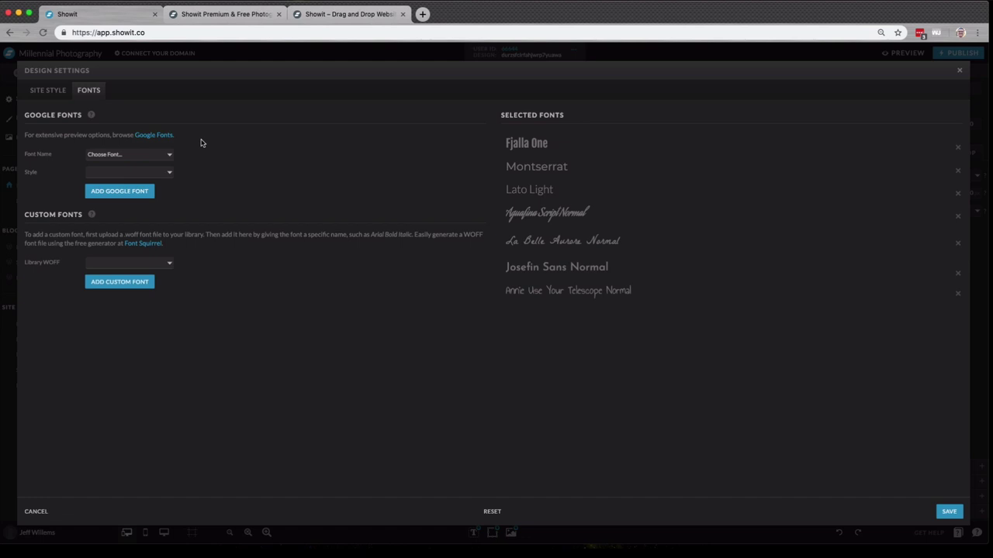
left_click(170, 155)
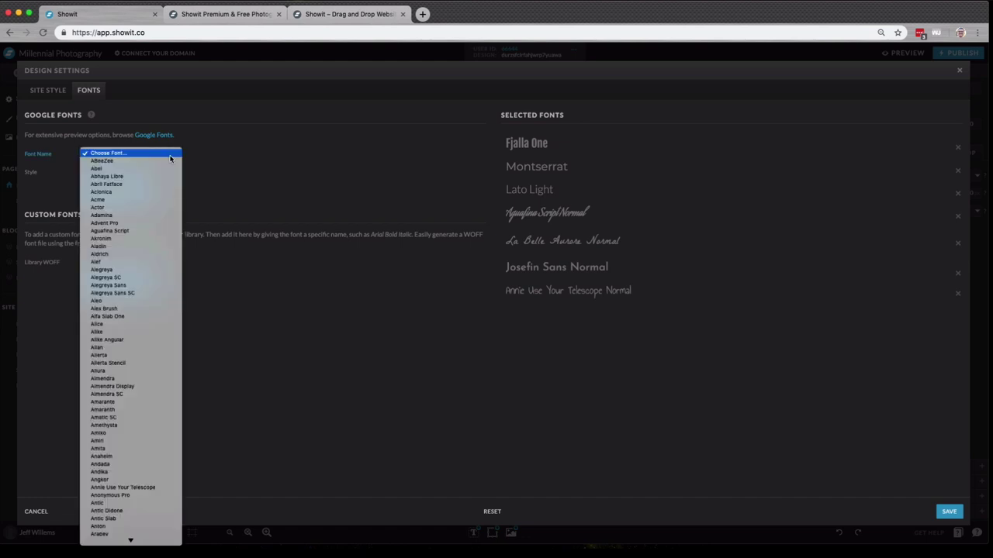
scroll(165, 242, "down", 3)
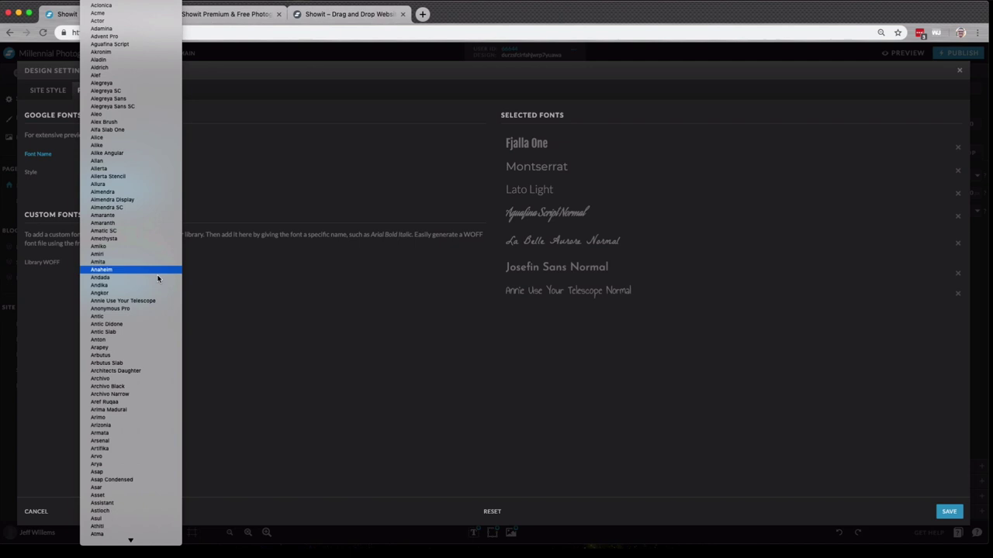
left_click(149, 308)
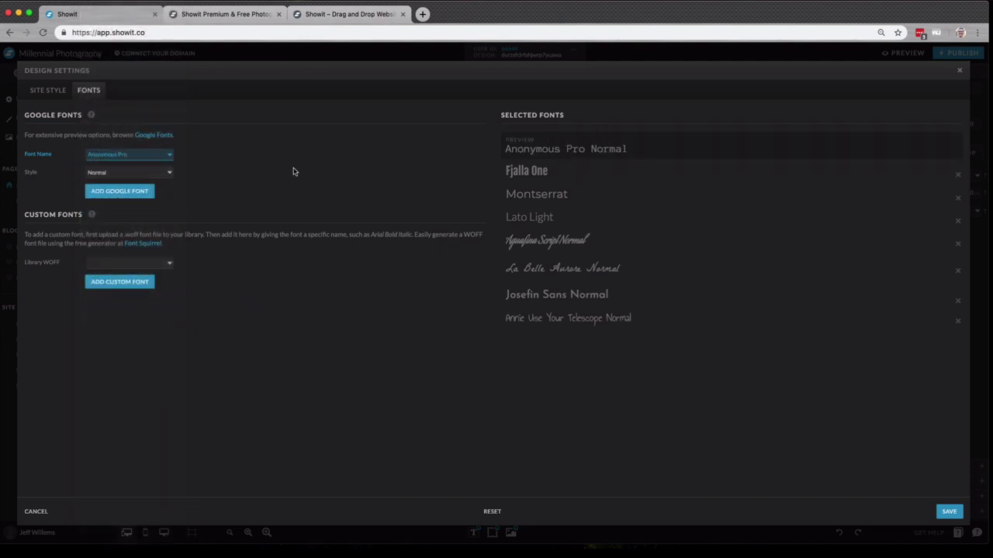
left_click(145, 197)
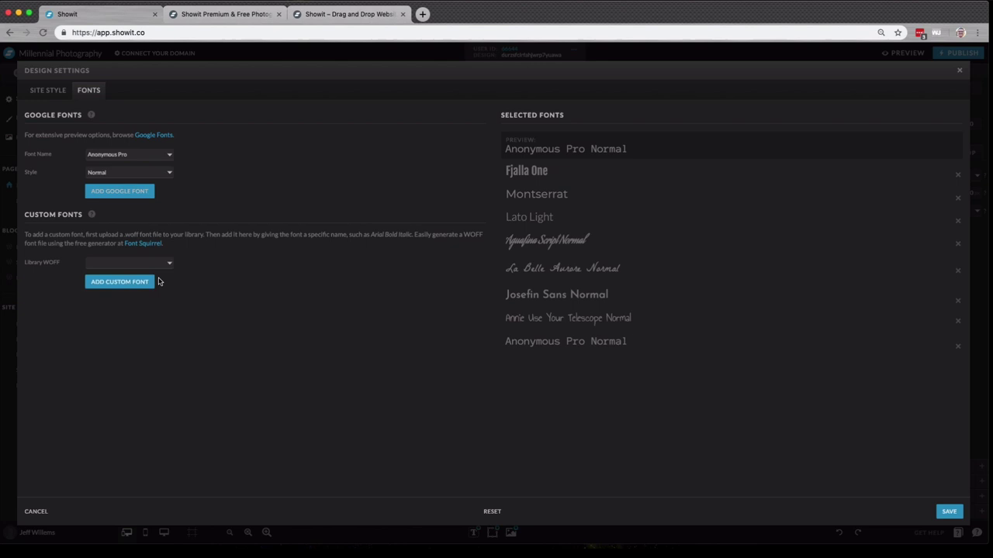
- Close design settings, open the Media Library and upload IMG_6260.jpg from Finder into Gallery
left_click(959, 70)
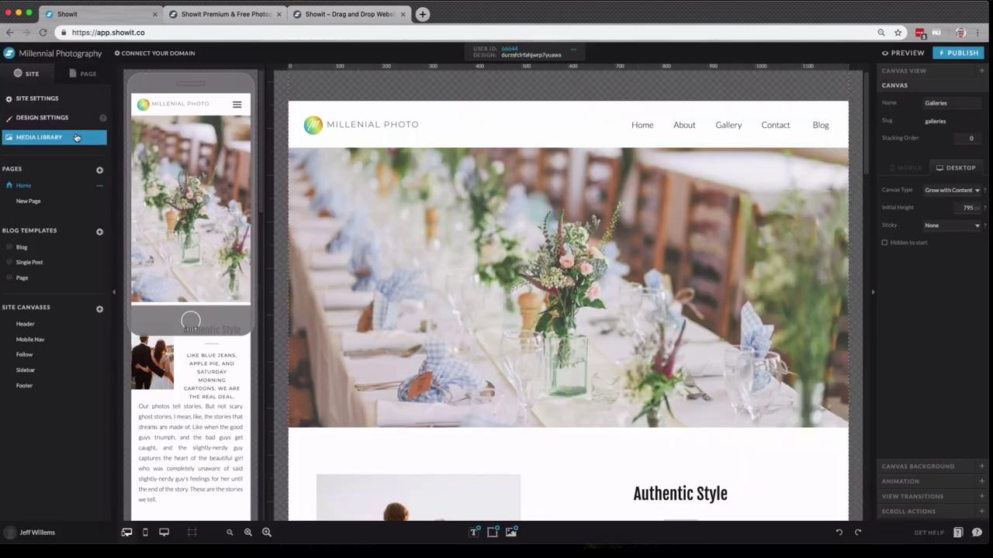
left_click(76, 138)
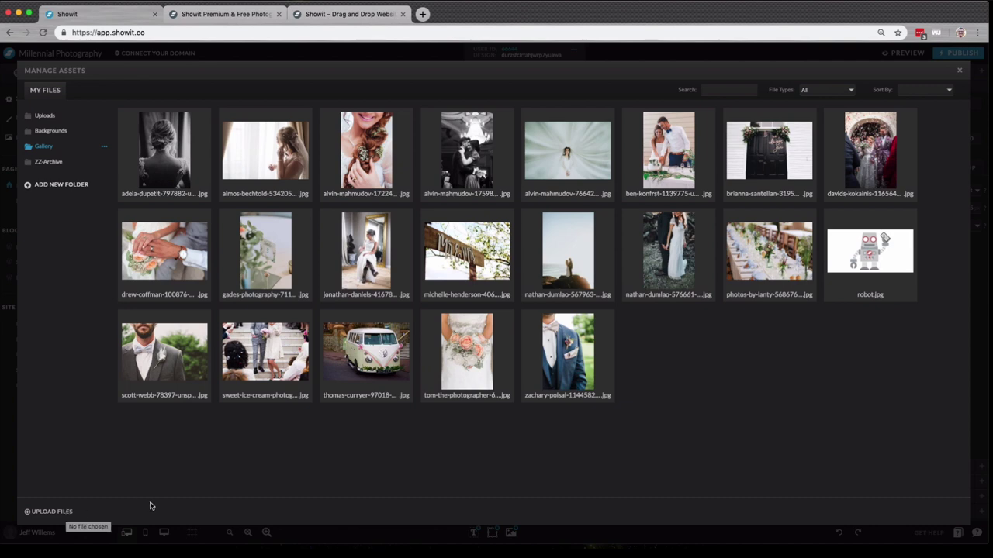
left_click(203, 537)
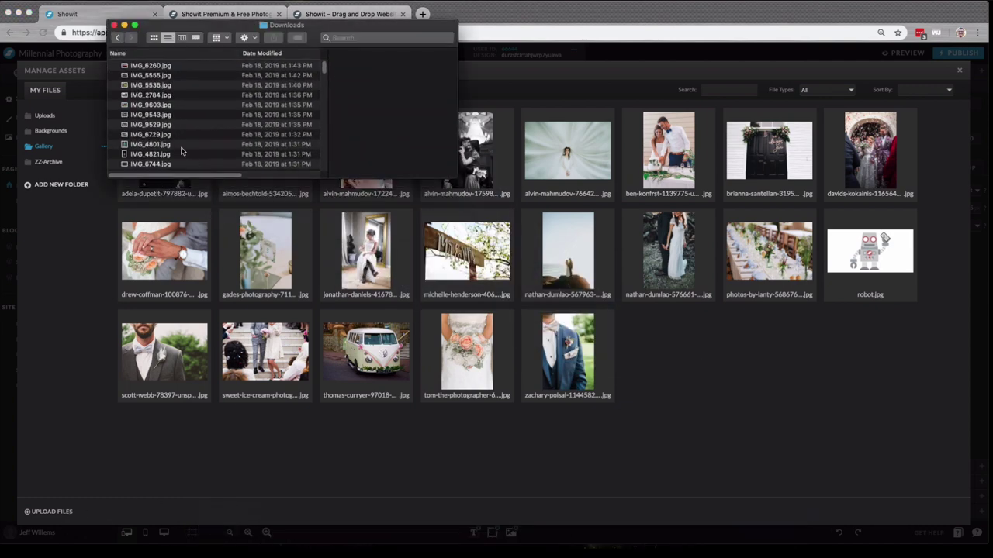
left_click_drag(168, 67, 709, 372)
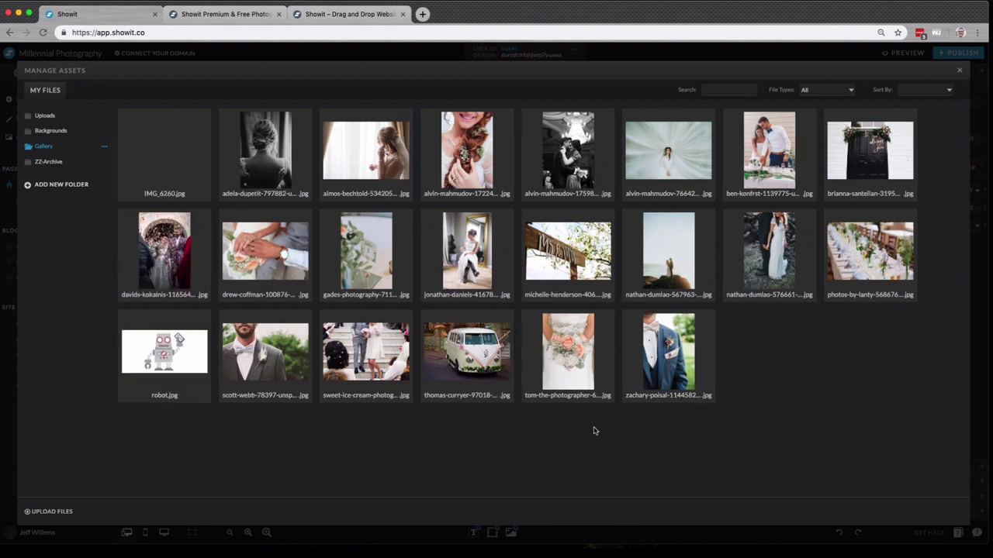
- Browse the Backgrounds and Uploads folders, then copy the web link of the Gallery's bride-at-window photo
left_click(50, 131)
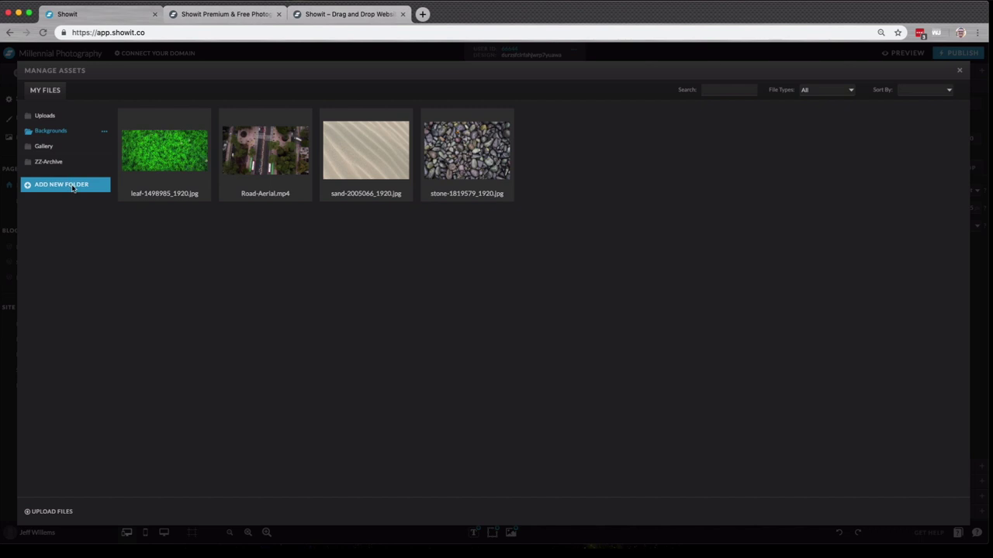
left_click(60, 117)
left_click(66, 147)
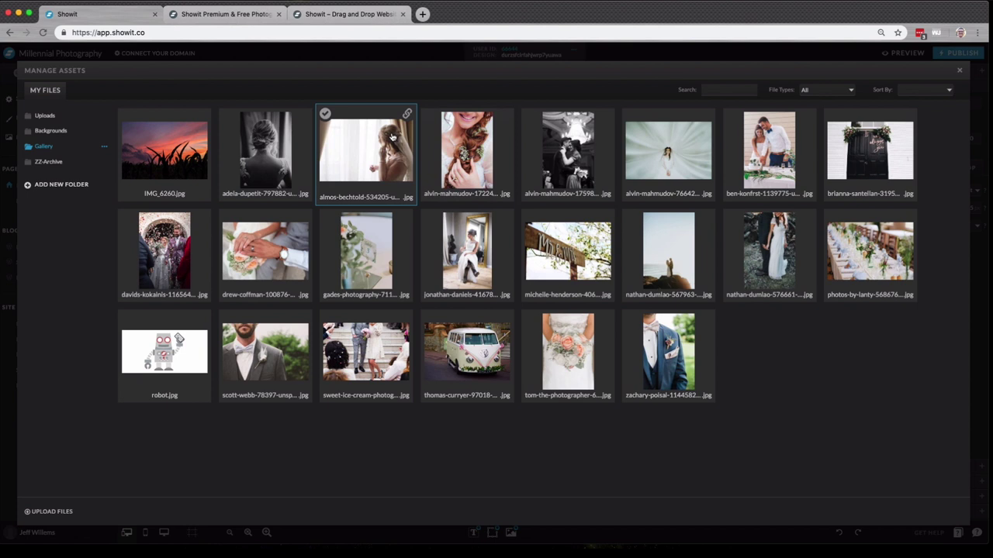
left_click(325, 115)
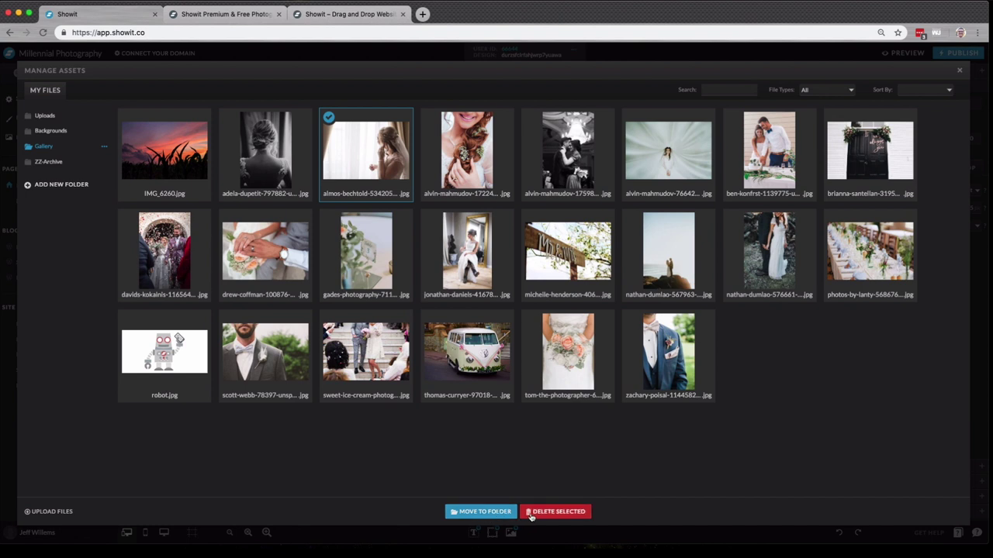
mouse_move(406, 116)
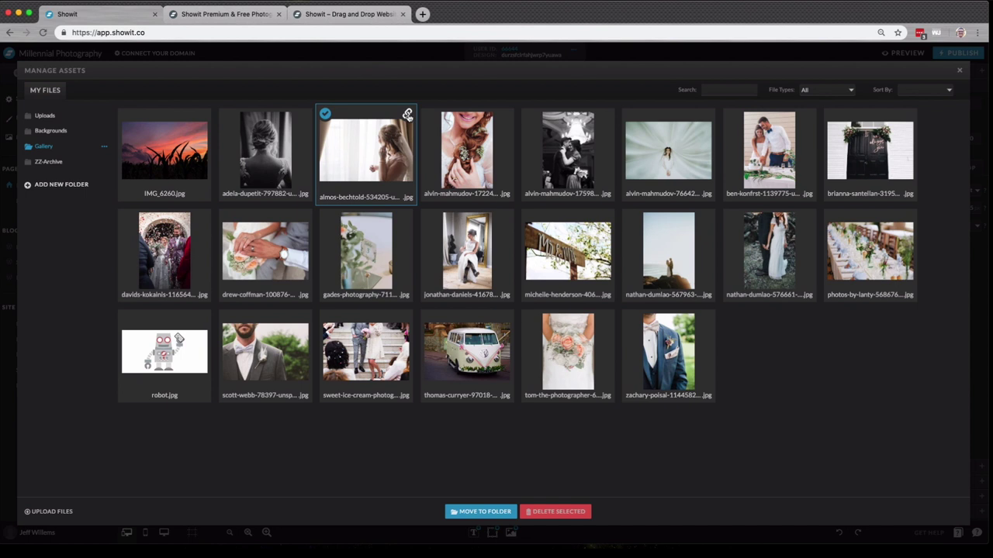
left_click(407, 115)
left_click(577, 96)
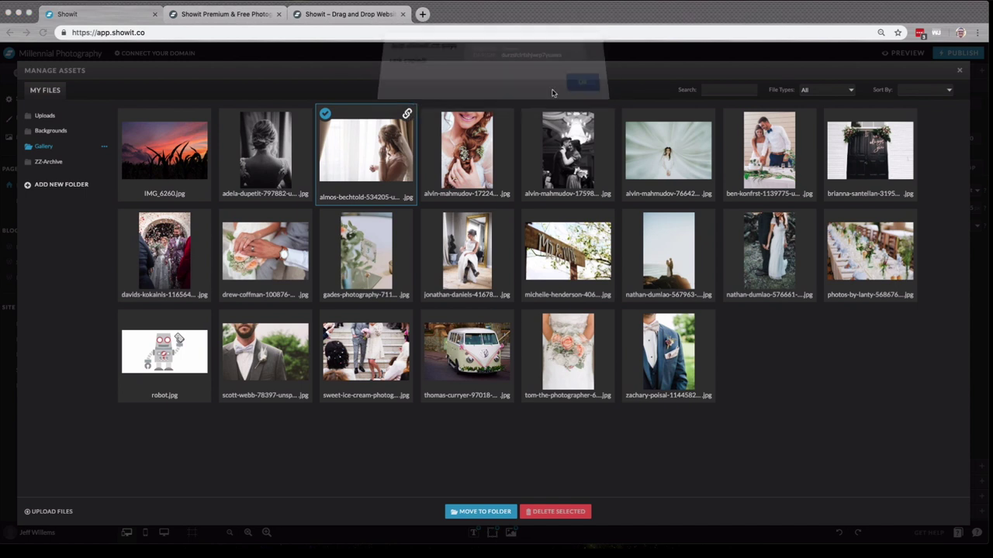
left_click(423, 14)
type("https://static.showit.co/file/xDOlzwWYRGmR9ahnbmfL_A/66644/almos-bechtold-534205-unsplash.jpg")
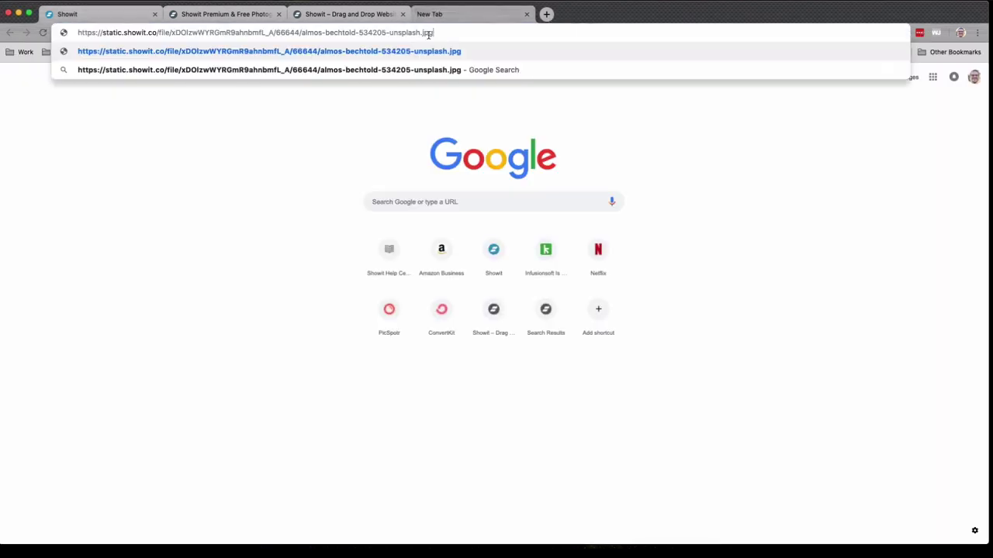
key("Return")
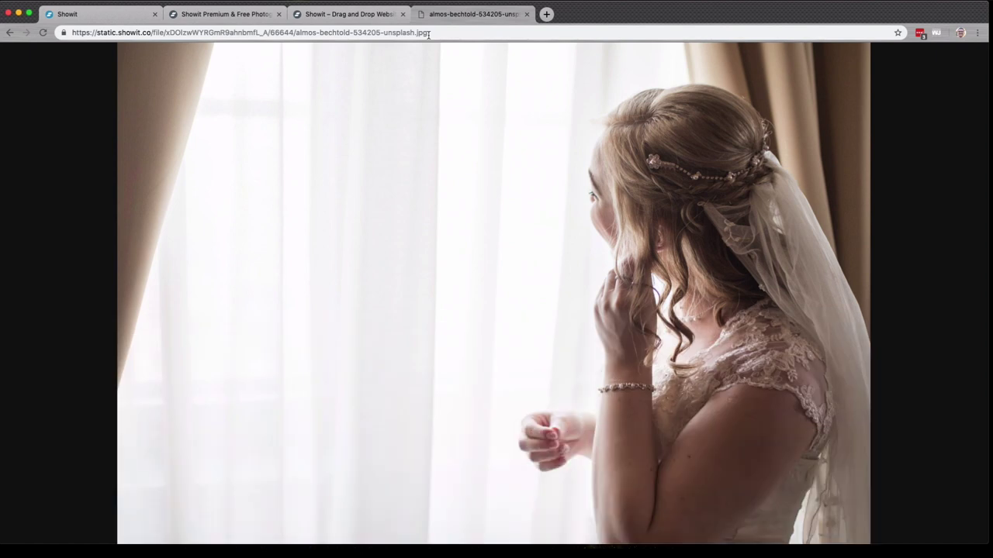
left_click(526, 14)
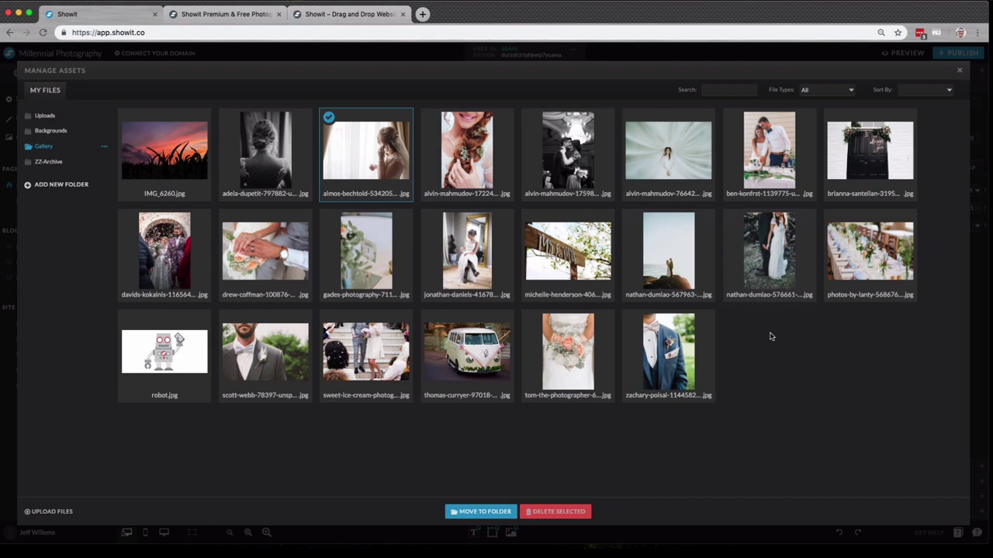
- Close the media library and make New Page the site's homepage
key("Escape")
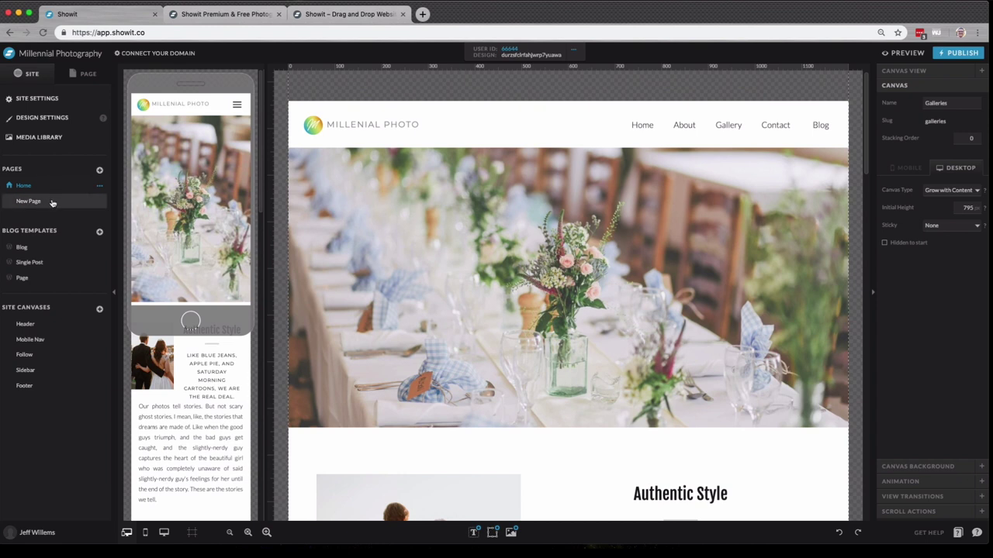
left_click(48, 189)
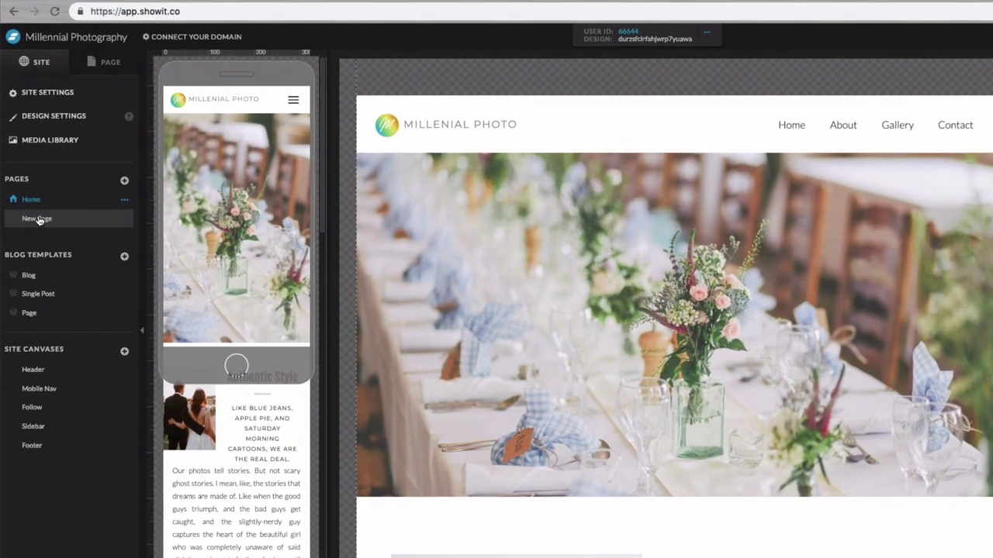
left_click(31, 202)
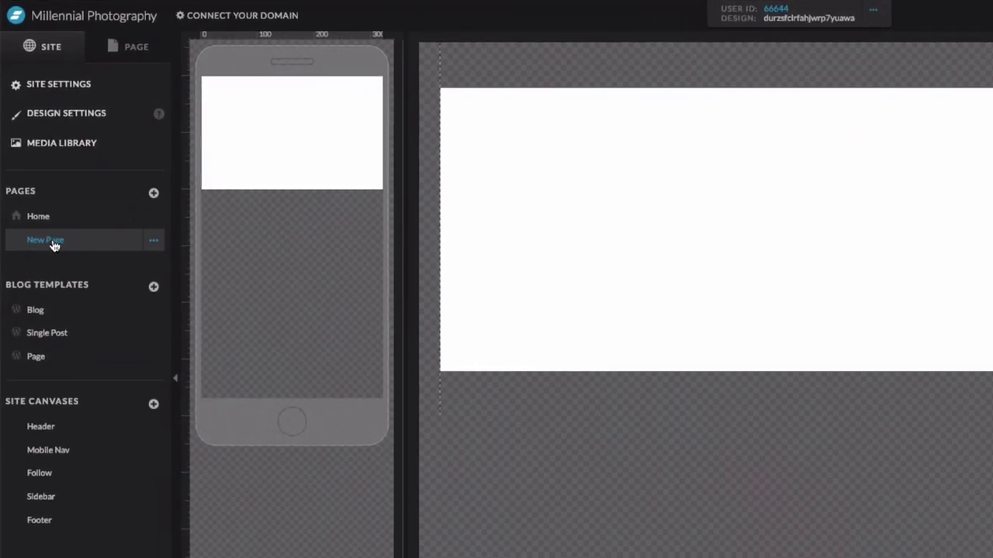
left_click(135, 227)
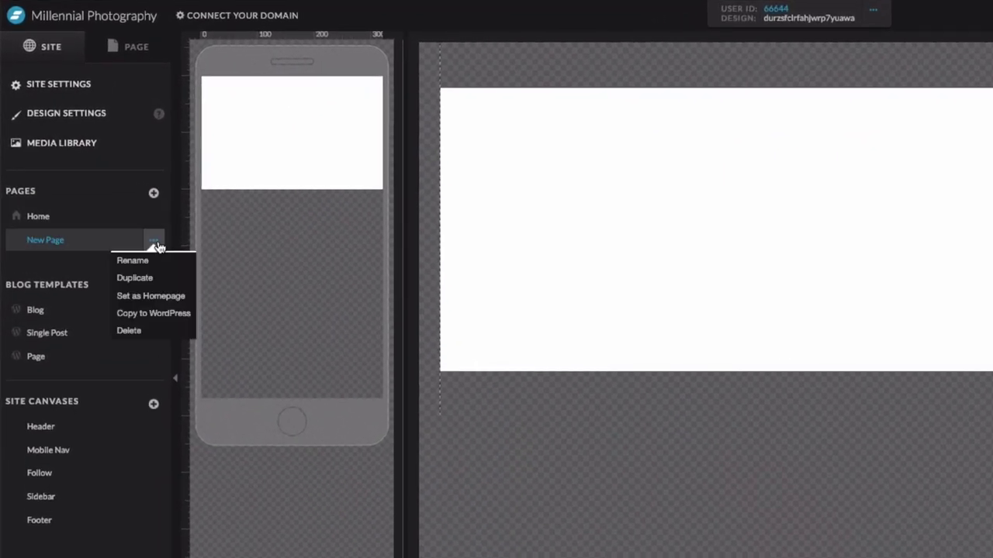
left_click(165, 296)
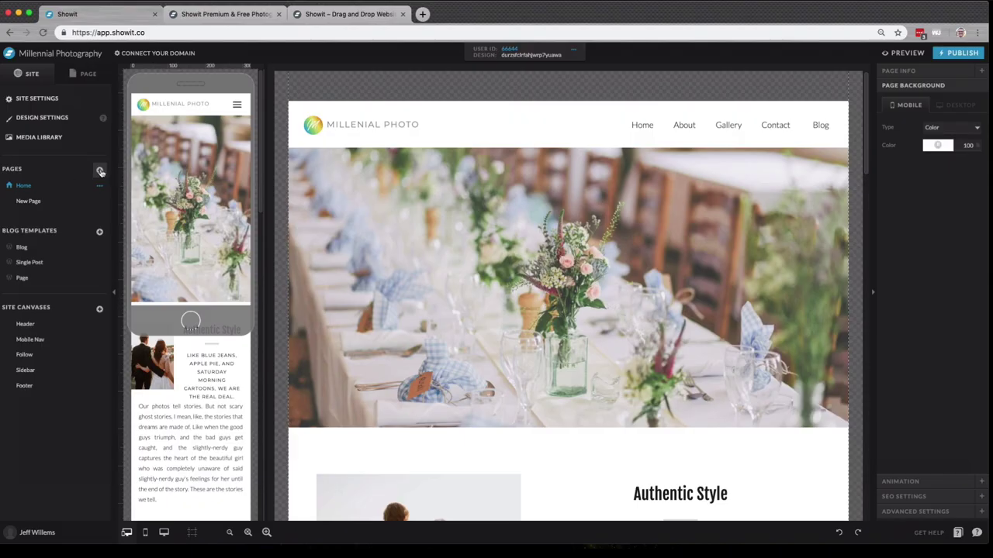
- Start adding a copy of an existing page and browse the My Sites list
left_click(154, 193)
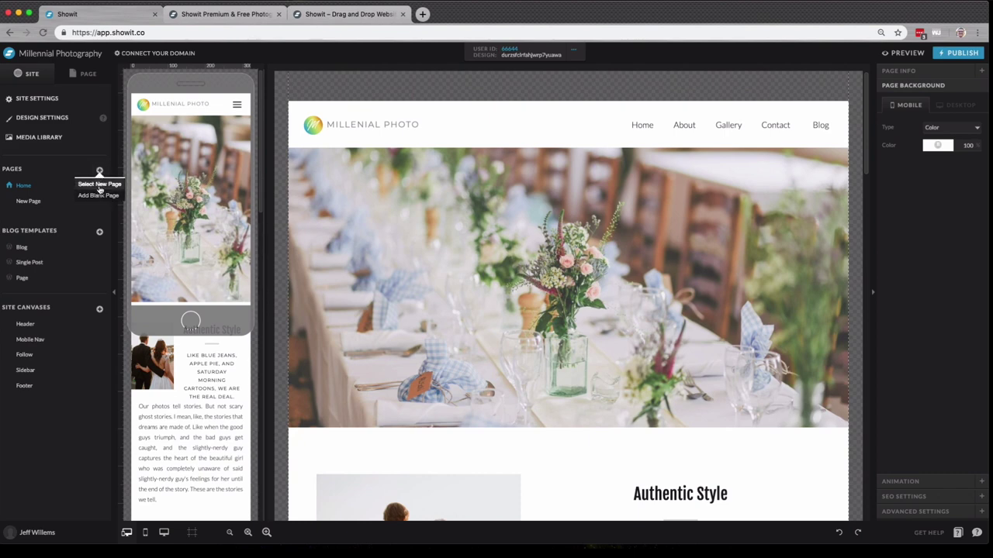
left_click(99, 185)
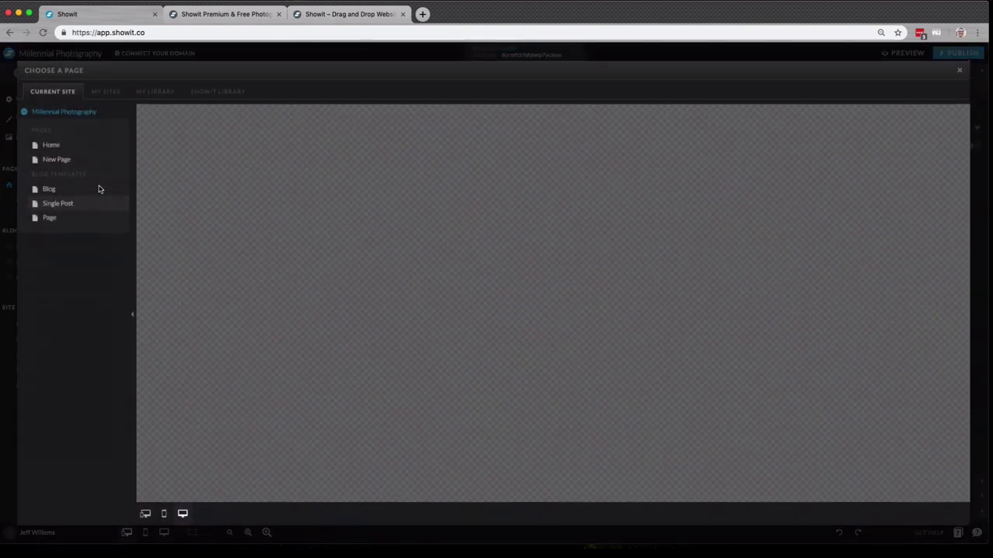
left_click(99, 97)
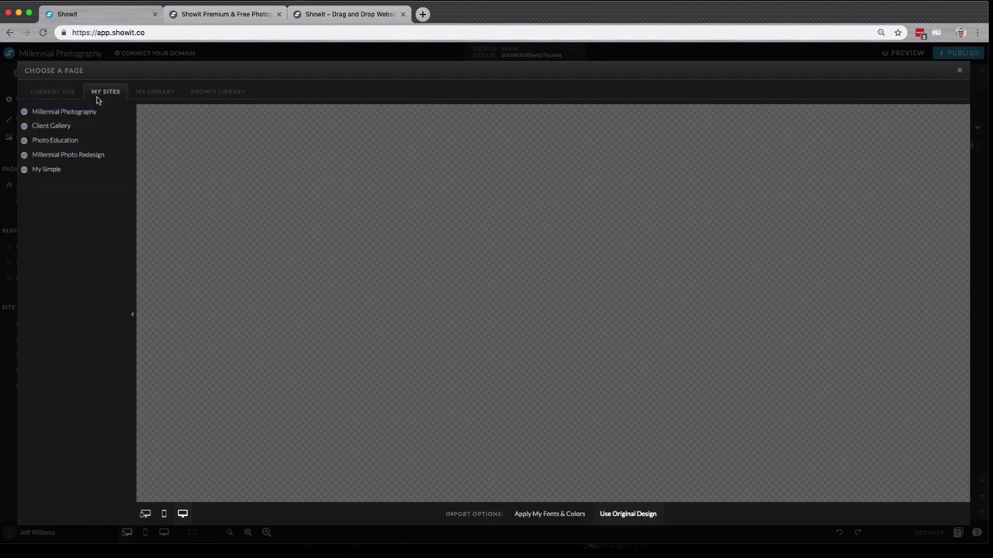
- Add the Sandy Winds Services page from the template library using the site's own fonts and colours
left_click(161, 95)
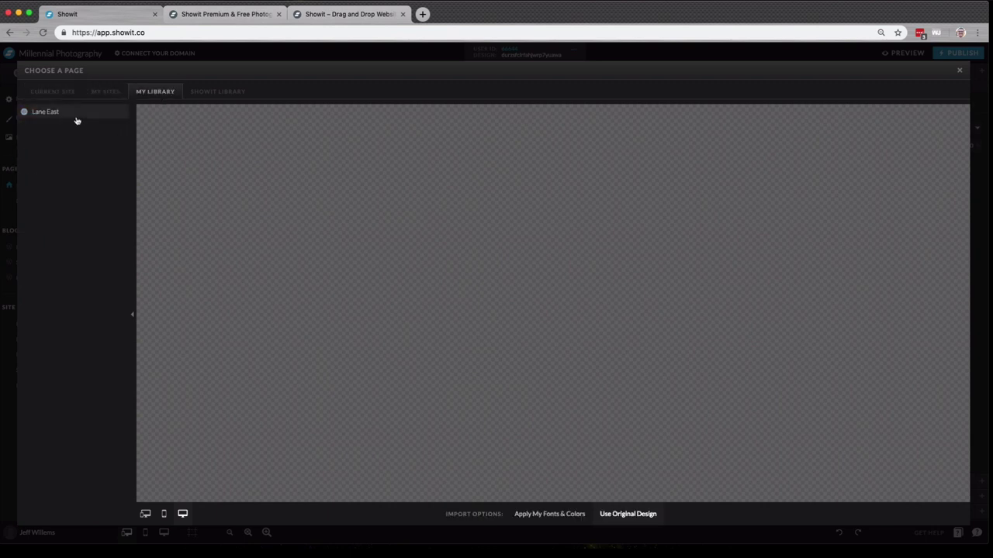
left_click(194, 94)
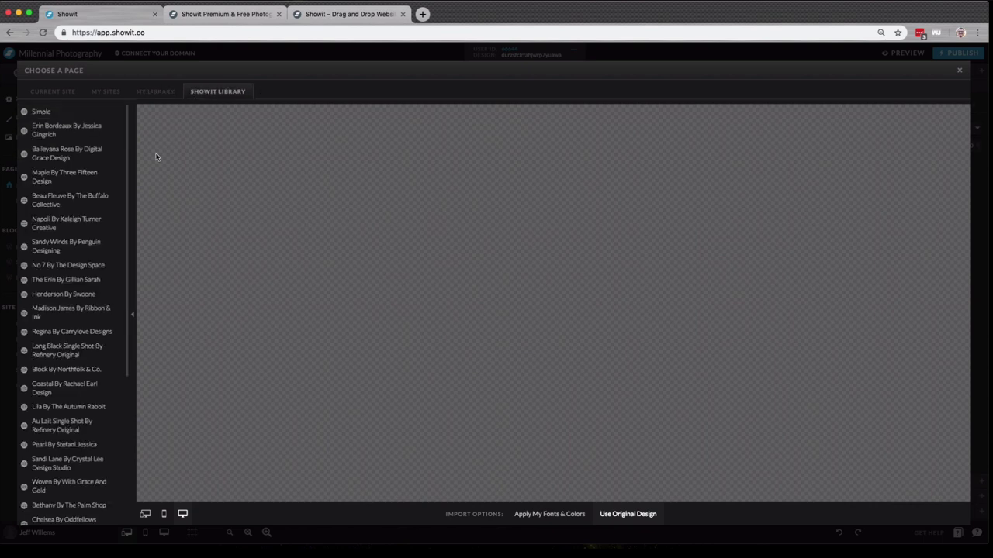
left_click(74, 257)
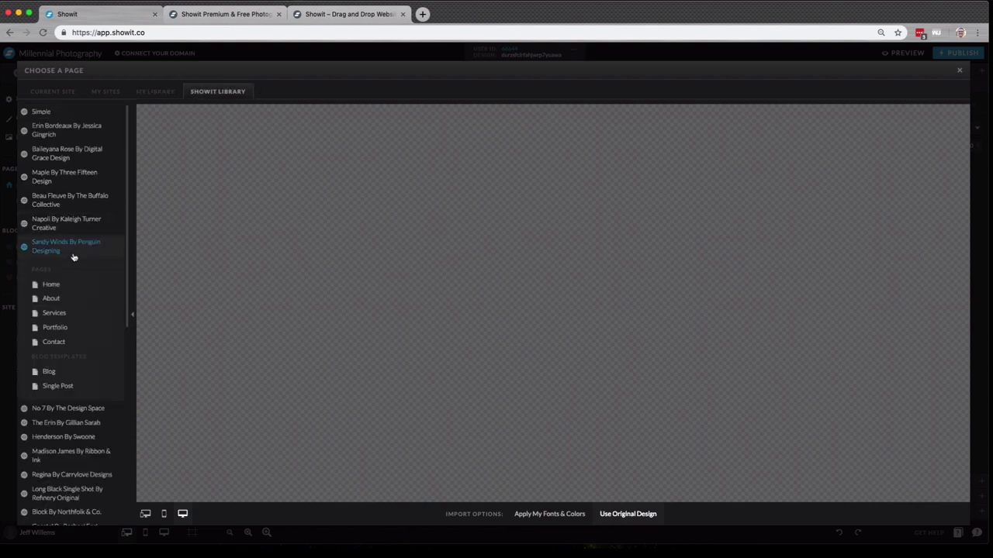
left_click(81, 313)
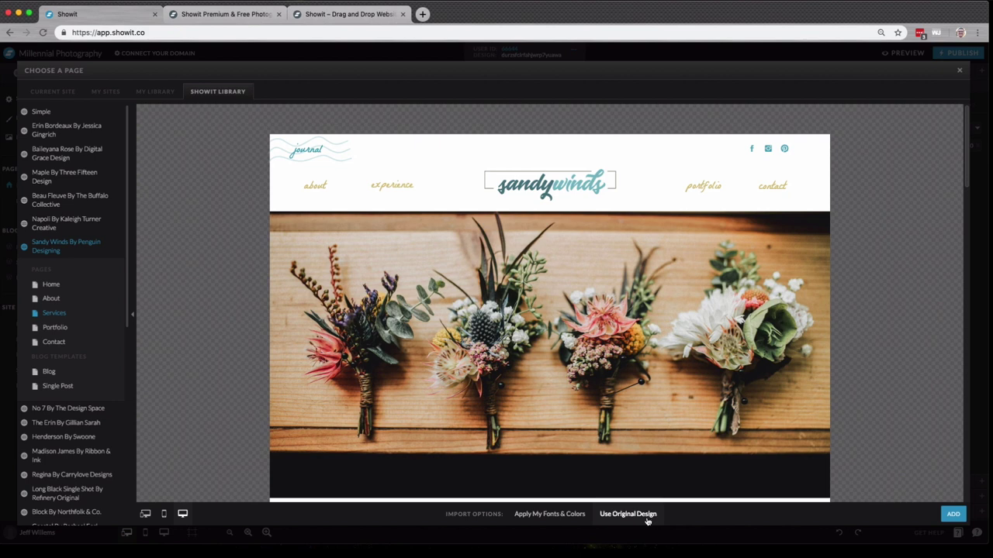
left_click(556, 517)
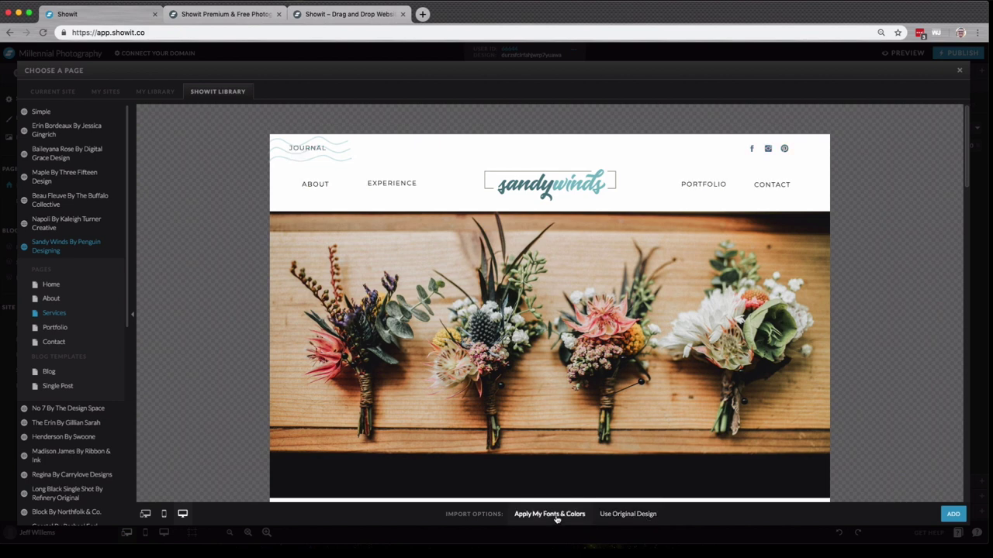
left_click(958, 516)
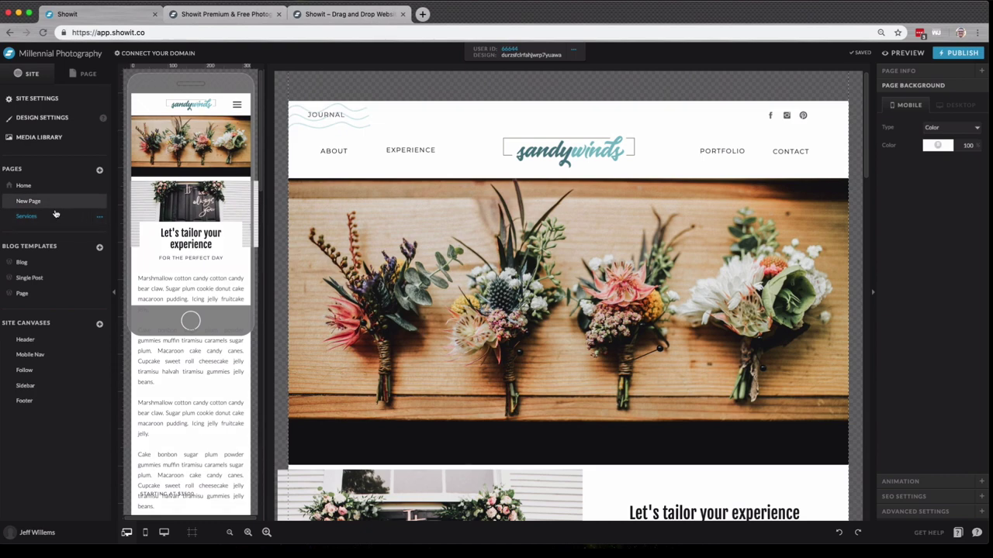
- Delete the imported Services page from the site
left_click(99, 217)
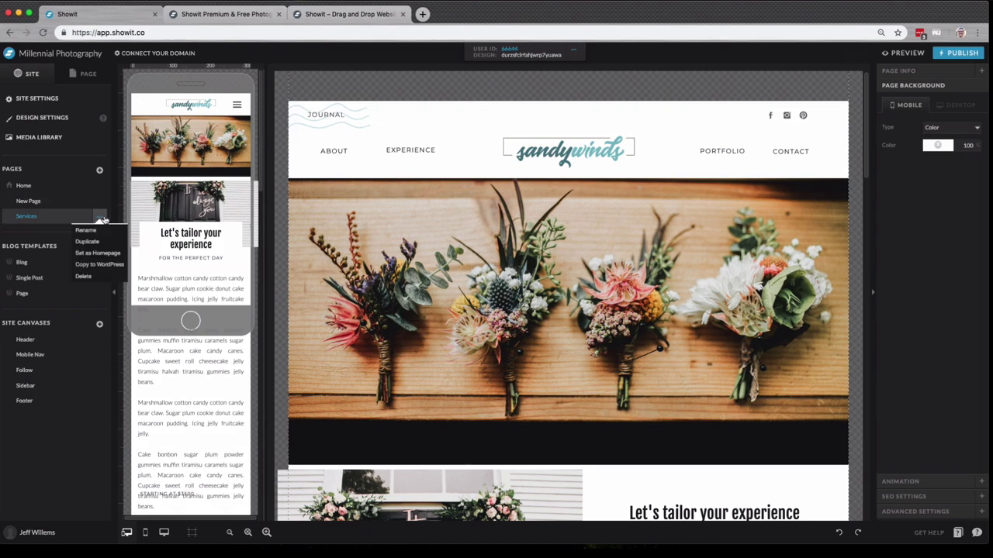
left_click(98, 277)
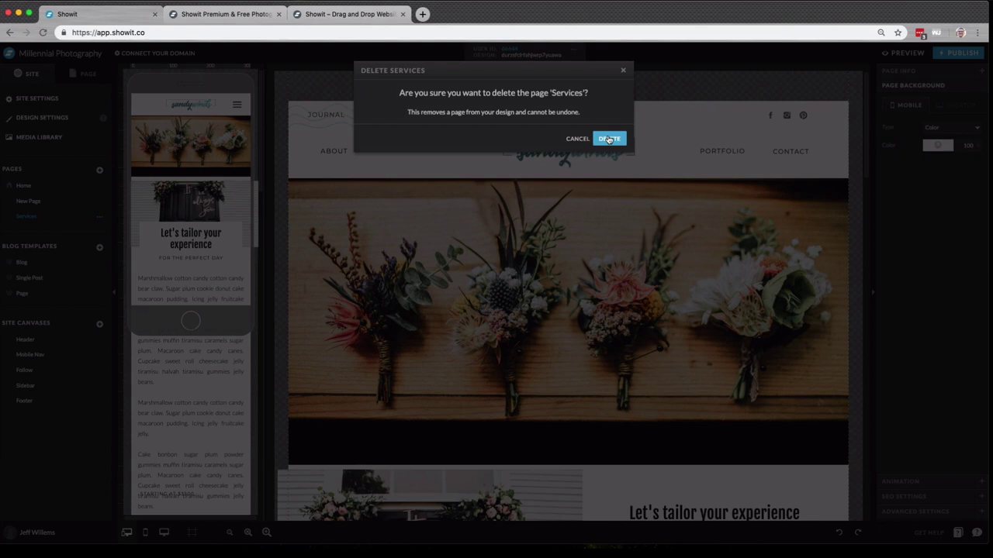
left_click(609, 140)
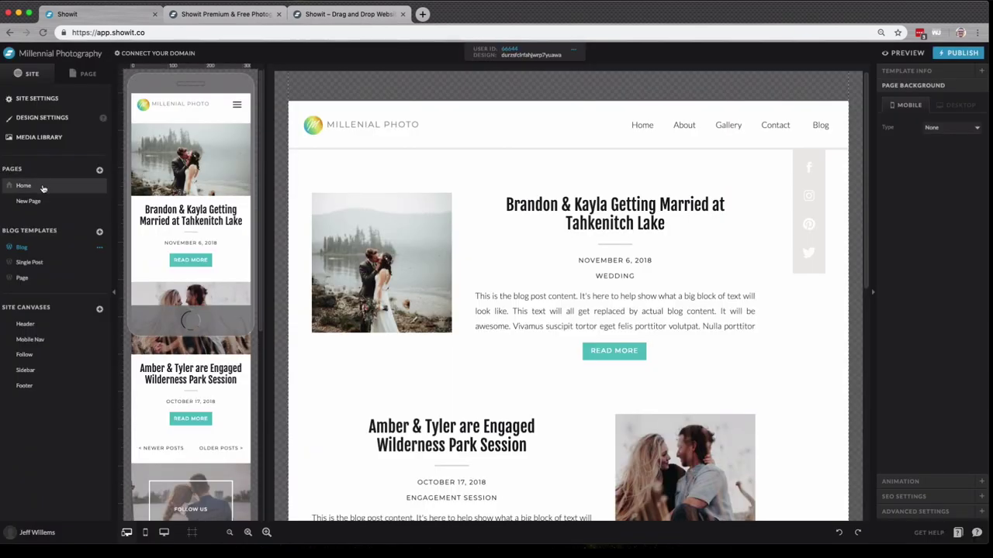
left_click(43, 188)
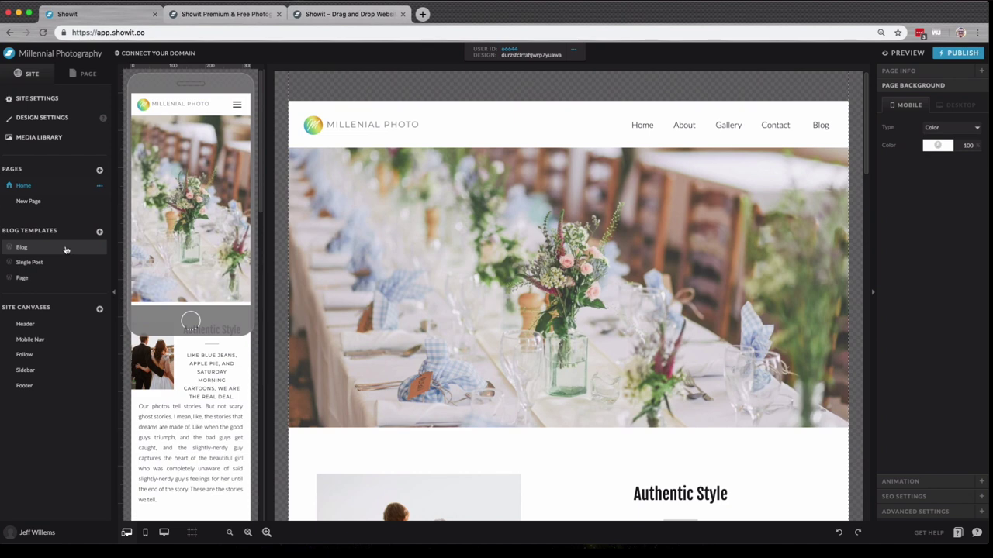
left_click(66, 248)
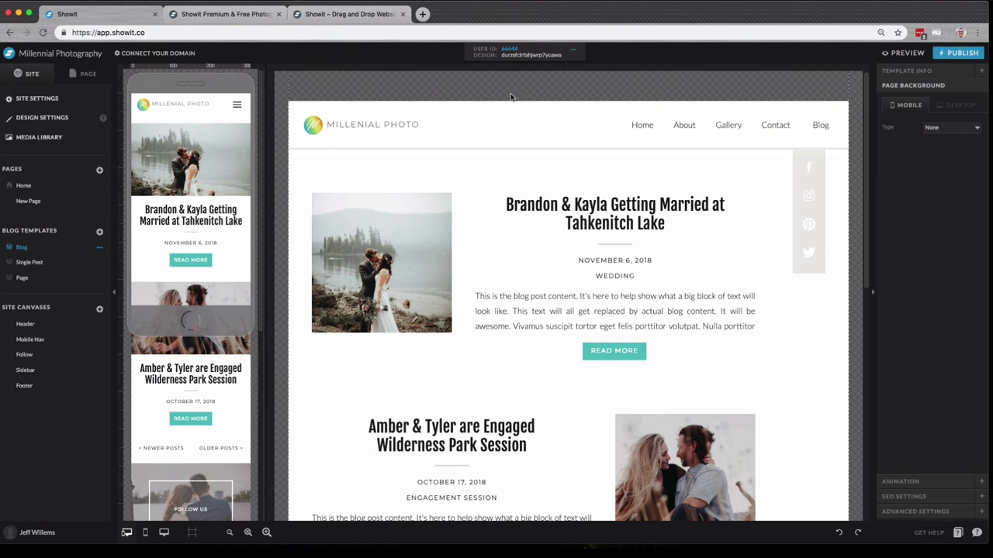
left_click(30, 262)
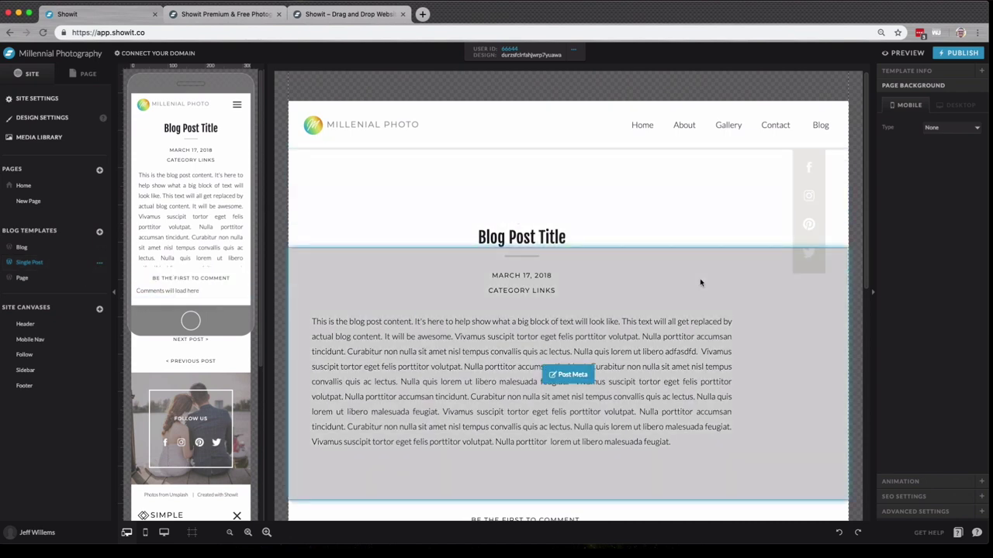
left_click(45, 248)
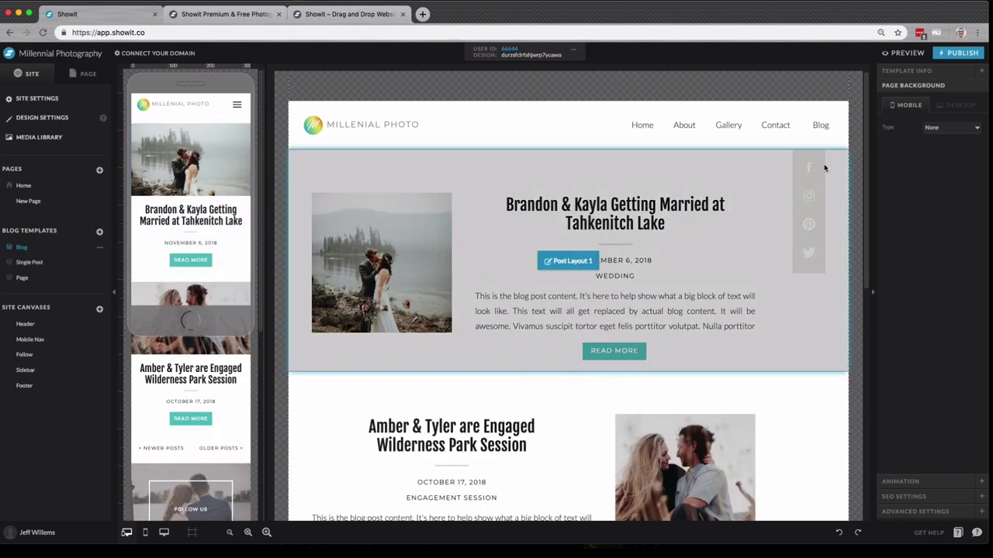
- Select the Blog post's photo, title, date, WEDDING category and excerpt elements in turn
mouse_move(378, 260)
left_mouse_down()
mouse_move(406, 266)
mouse_move(382, 251)
left_mouse_up()
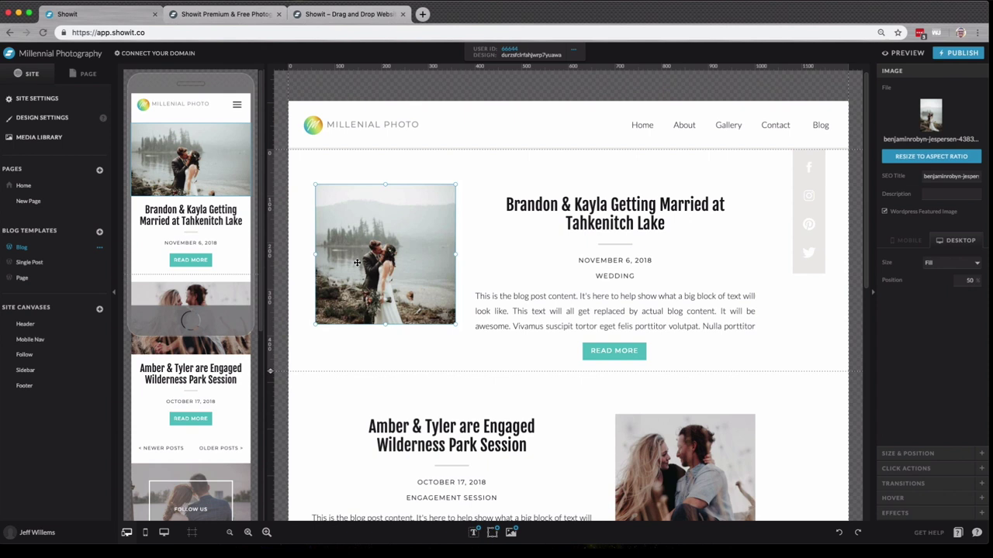
left_click_drag(602, 210, 603, 208)
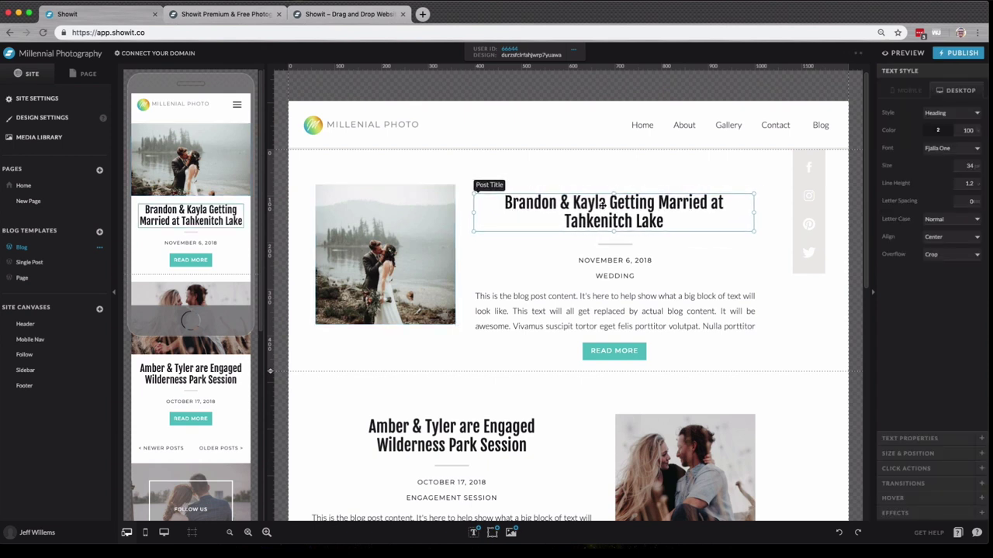
left_click(742, 256)
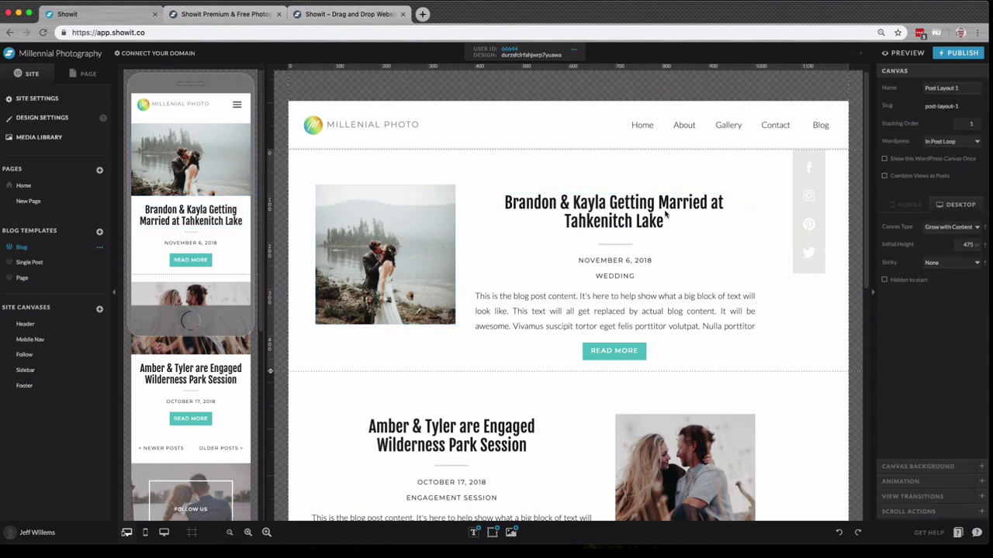
left_click(666, 214)
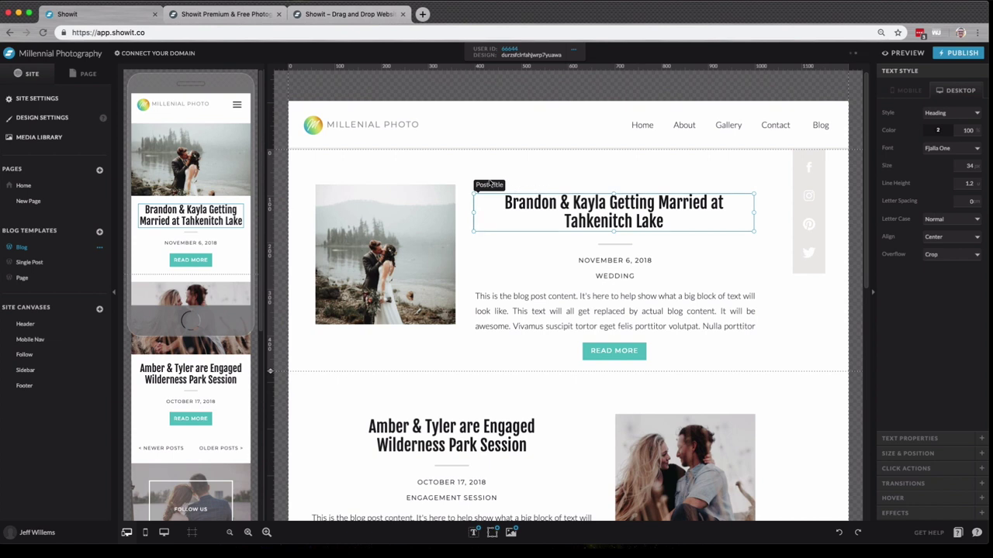
left_click(437, 227)
left_click(642, 263)
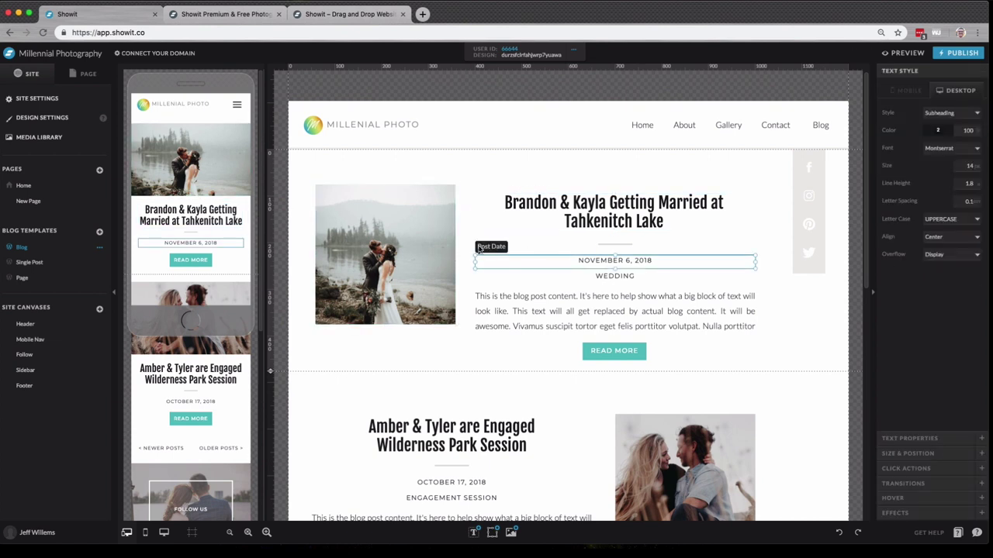
left_click(588, 276)
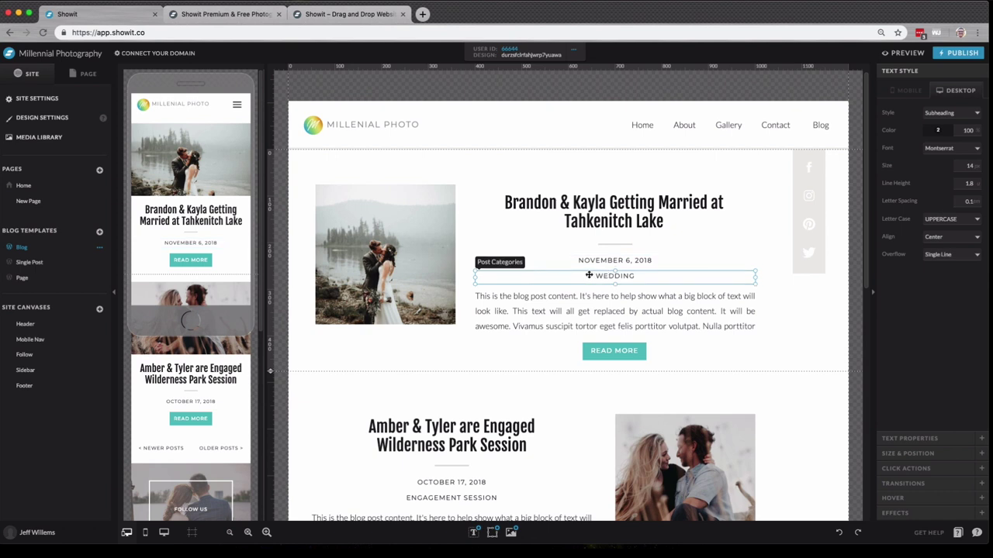
left_click(596, 326)
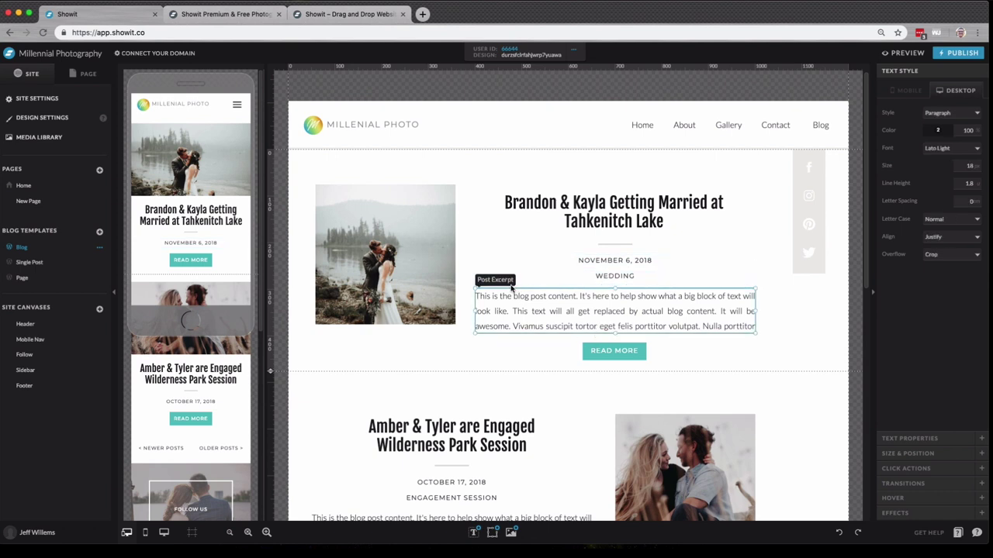
- Check the excerpt's WordPress placeholder field in Text Properties and return to the Home page
left_click(926, 439)
left_click(969, 132)
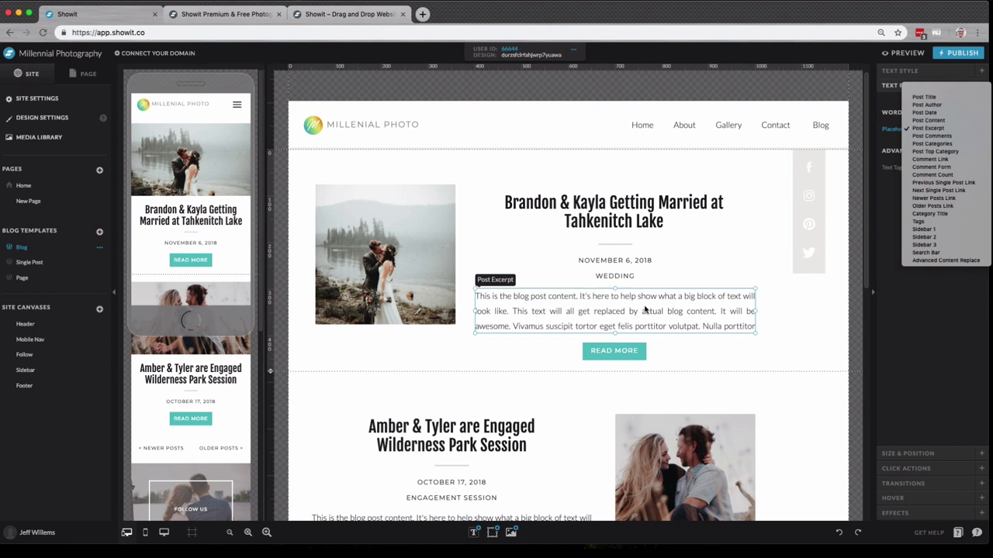
left_click(782, 231)
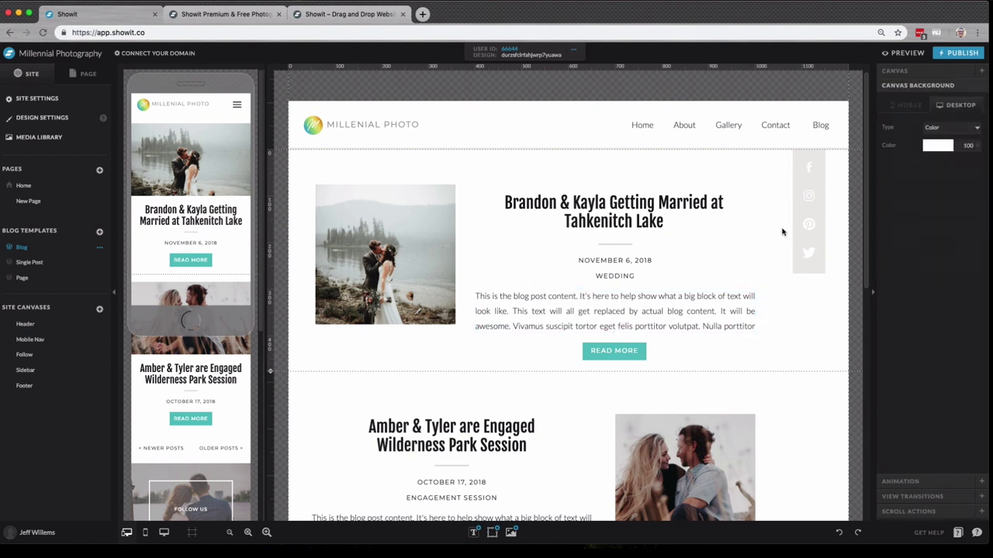
left_click(24, 185)
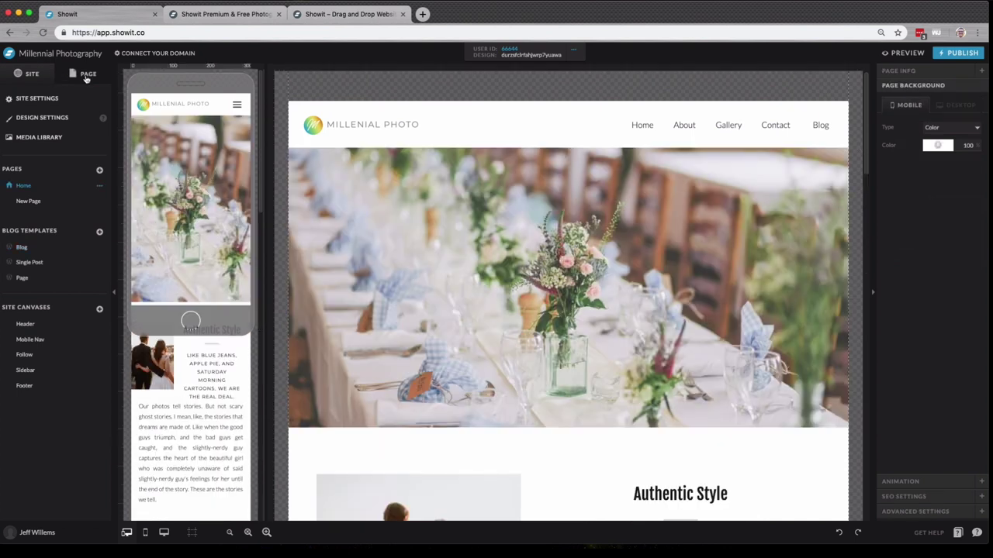
- List the Home page's sections, expand the Intro section's elements, and open the account menu
left_click(83, 74)
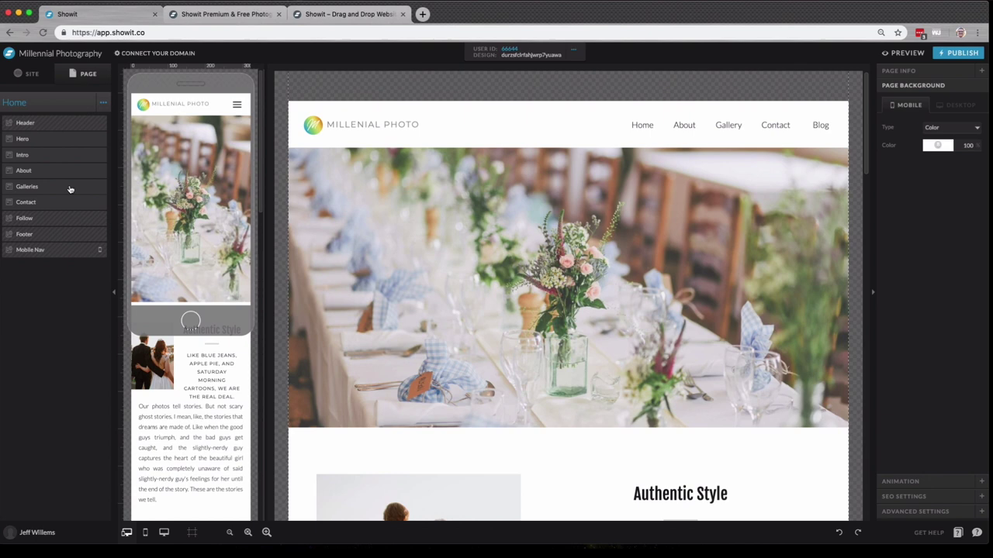
scroll(69, 189, "down", 5)
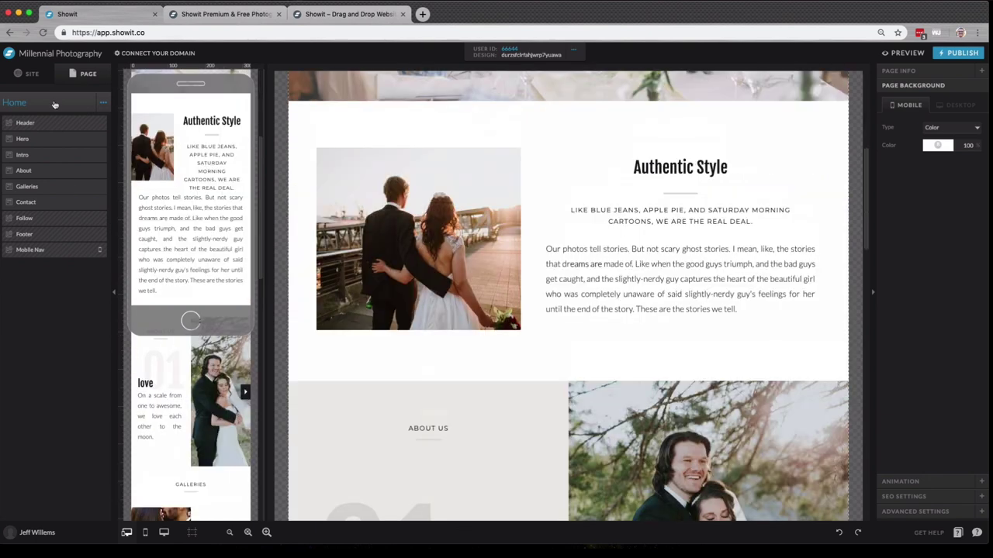
left_click(49, 157)
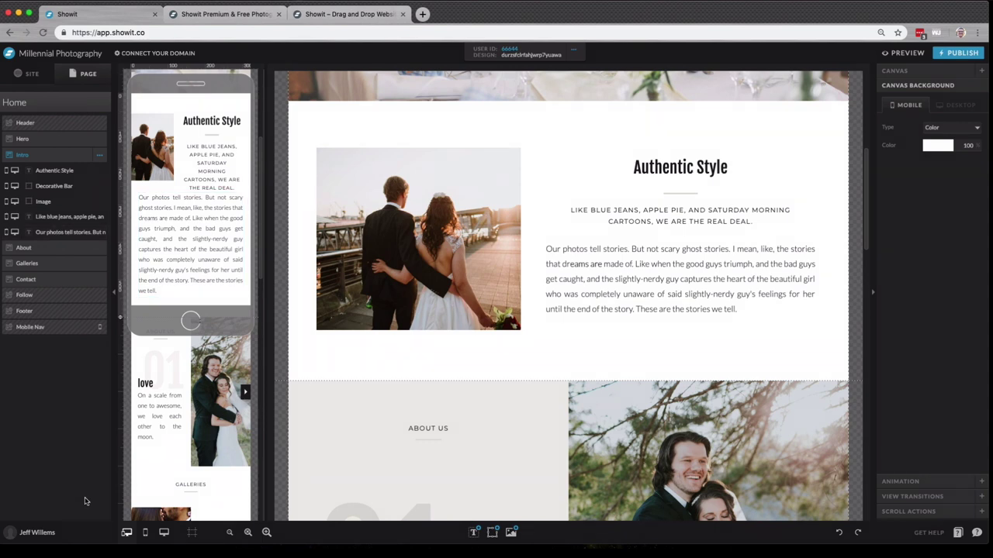
left_click(37, 532)
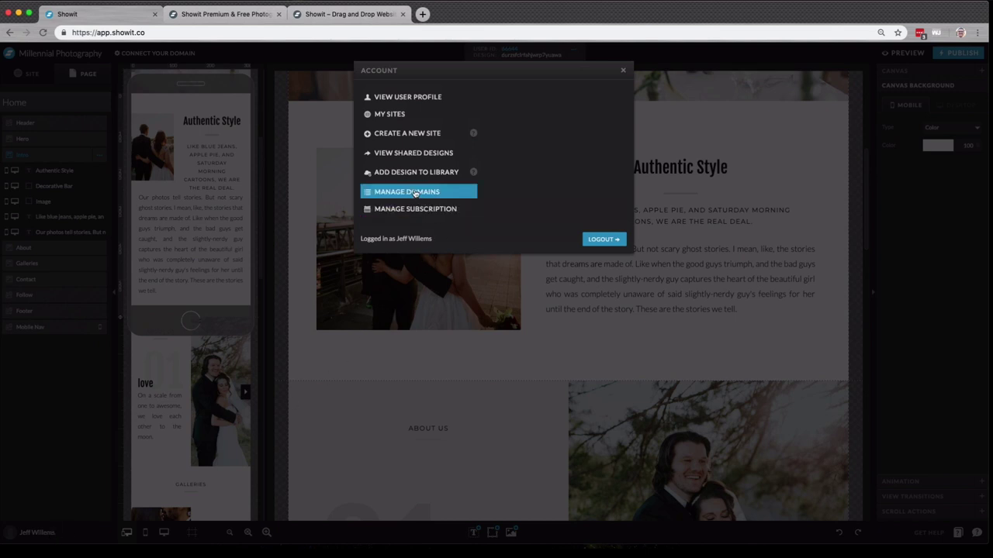
left_click(409, 135)
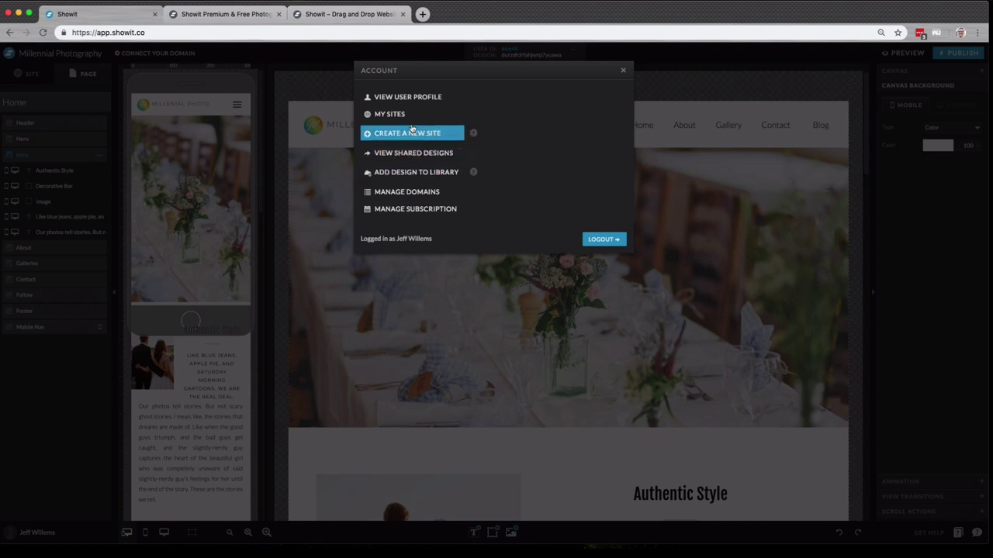
left_click(413, 115)
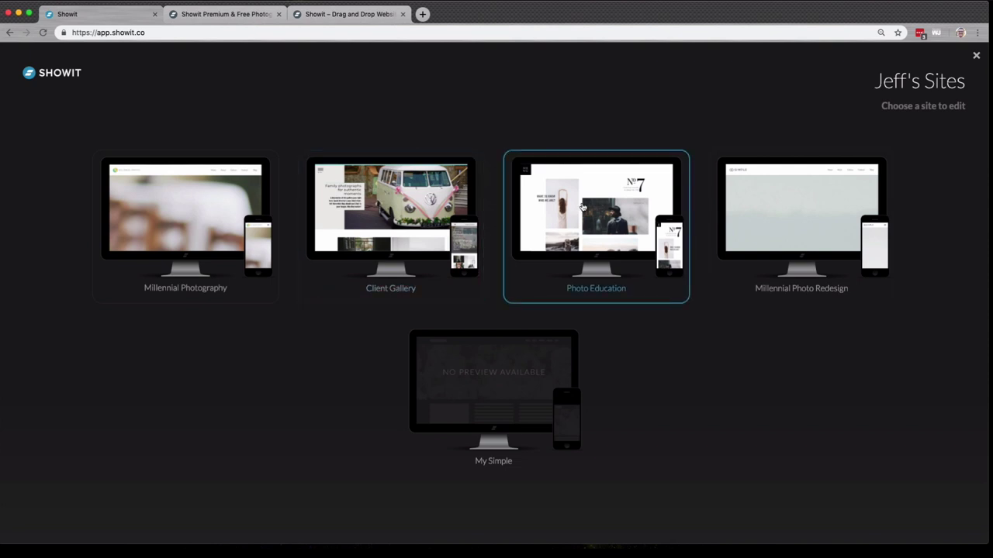
left_click(442, 215)
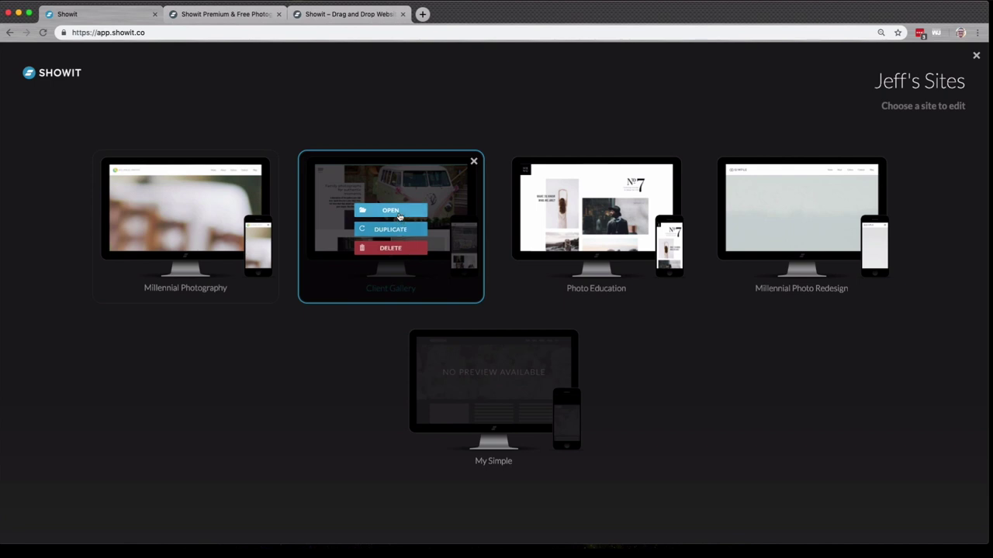
left_click(399, 216)
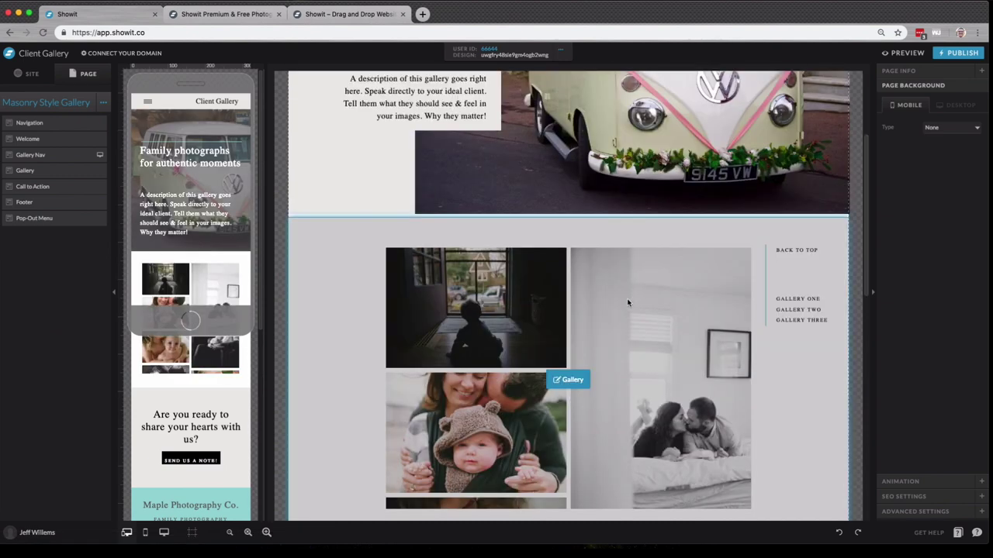
scroll(628, 302, "down", 7)
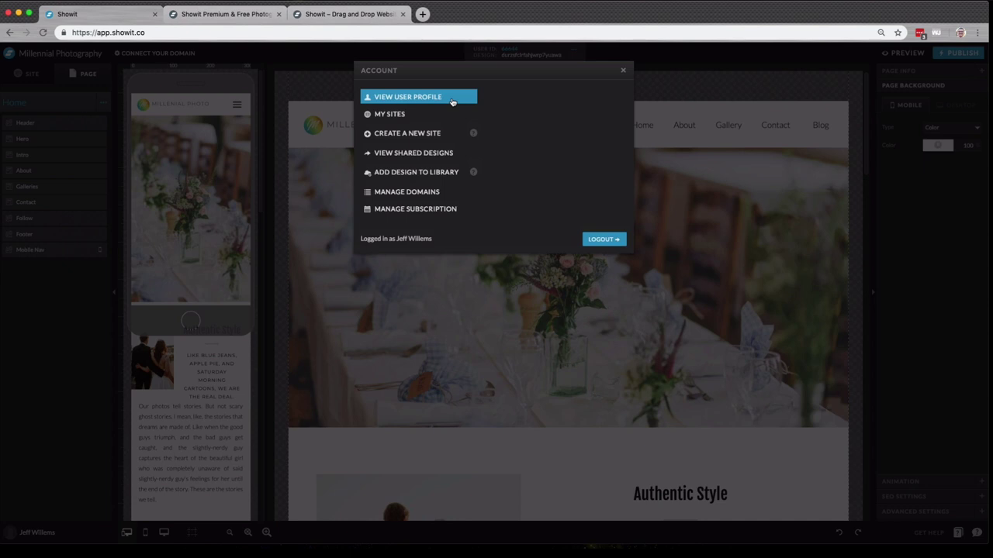
- Open View User Profile to see the account dashboard with the latest contact form messages
left_click(452, 102)
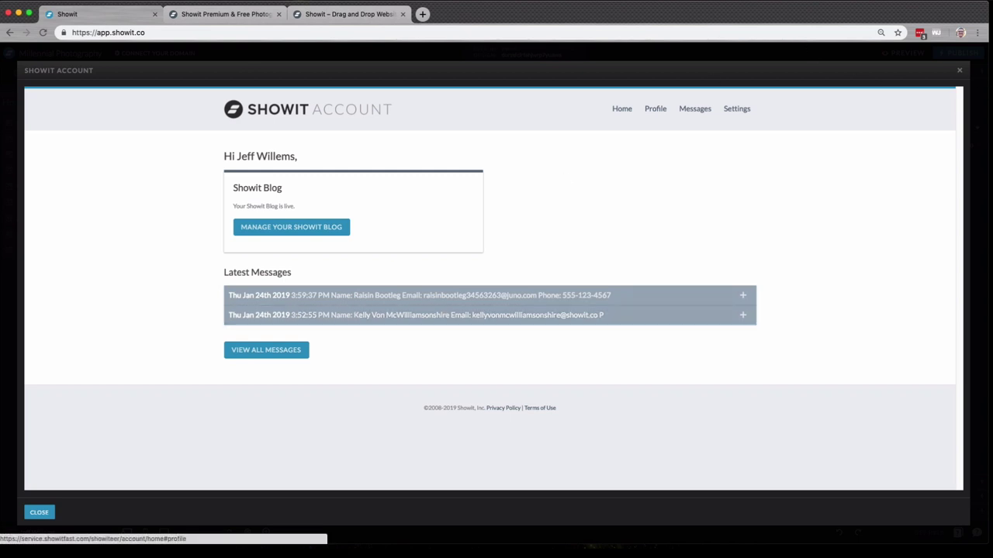
- Send a test enquiry with a name, e-mail, phone number and message 'I want some photos please'
left_click(960, 70)
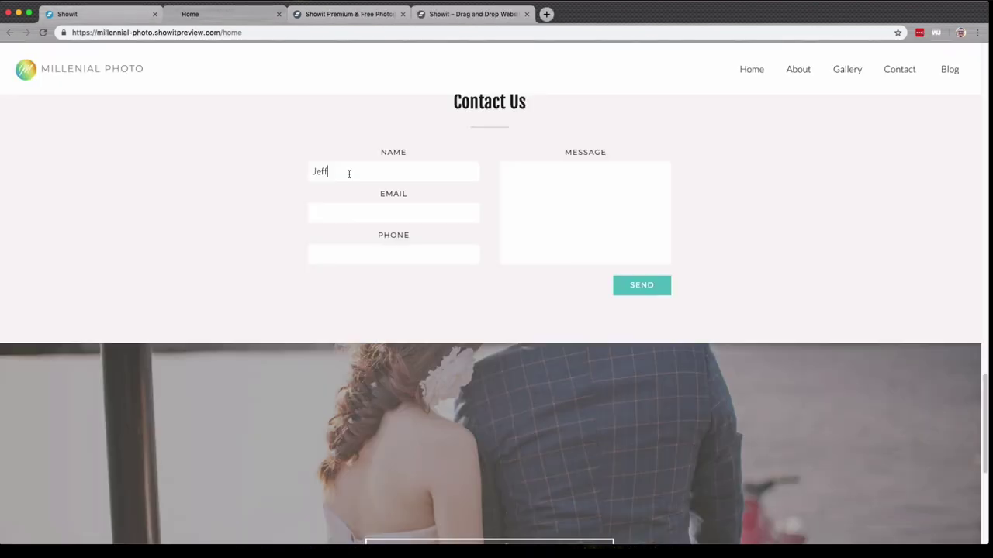
key("BackSpace")
key("BackSpace")
key("BackSpace")
key("BackSpace")
type("jeff")
key("Tab")
key("Tab")
type("12345678")
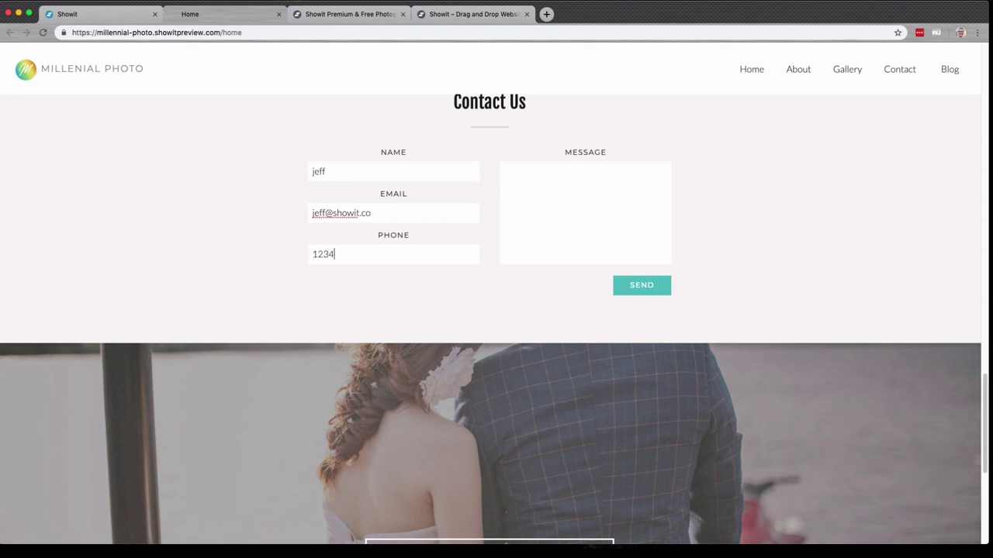
left_click(573, 190)
type("I want some photos please")
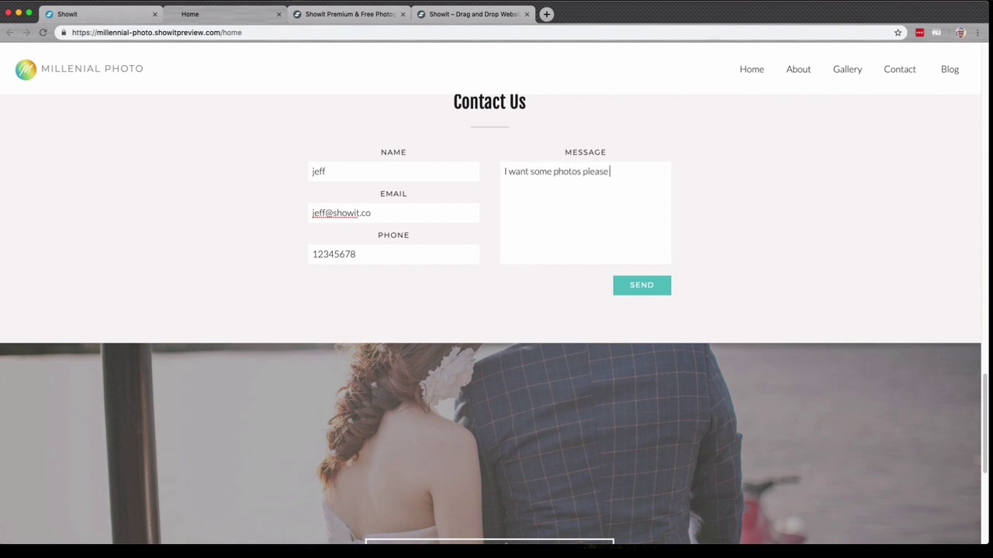
left_click(643, 294)
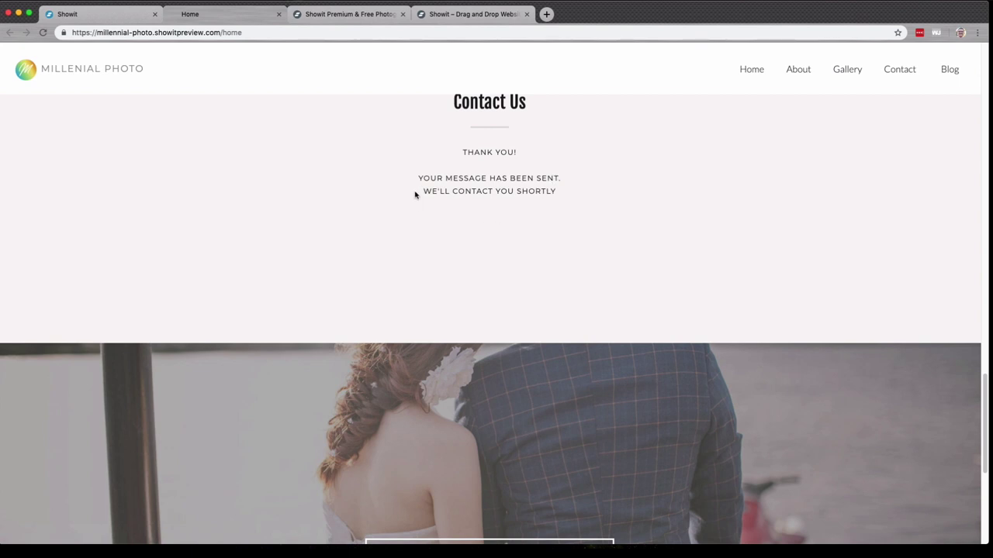
- Open the account overview from the editor and expand the newest test message
left_click(279, 16)
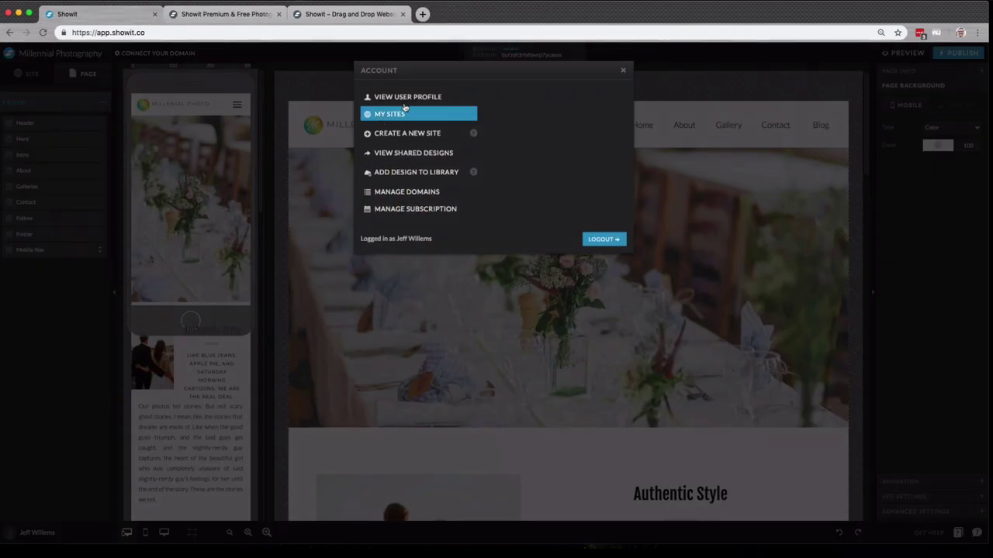
left_click(392, 114)
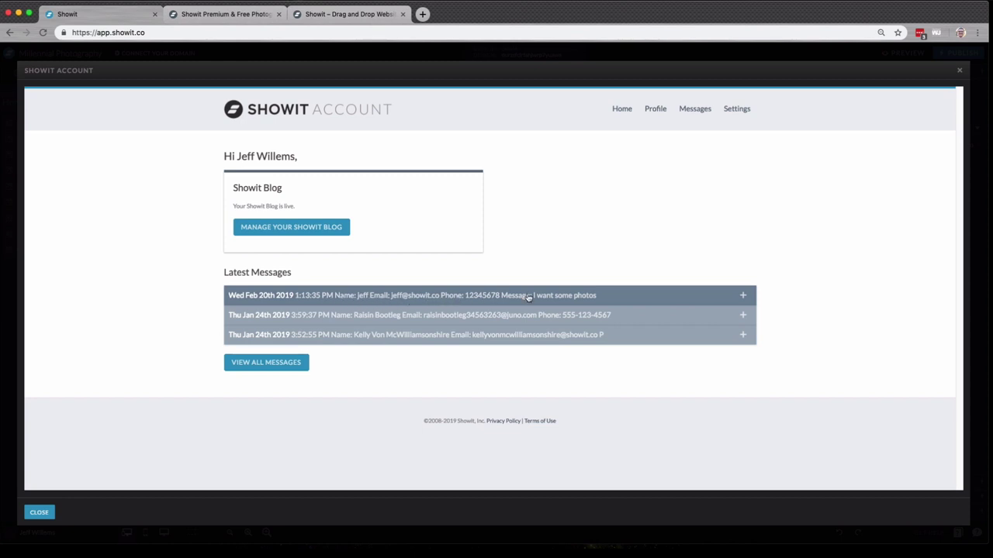
left_click(742, 295)
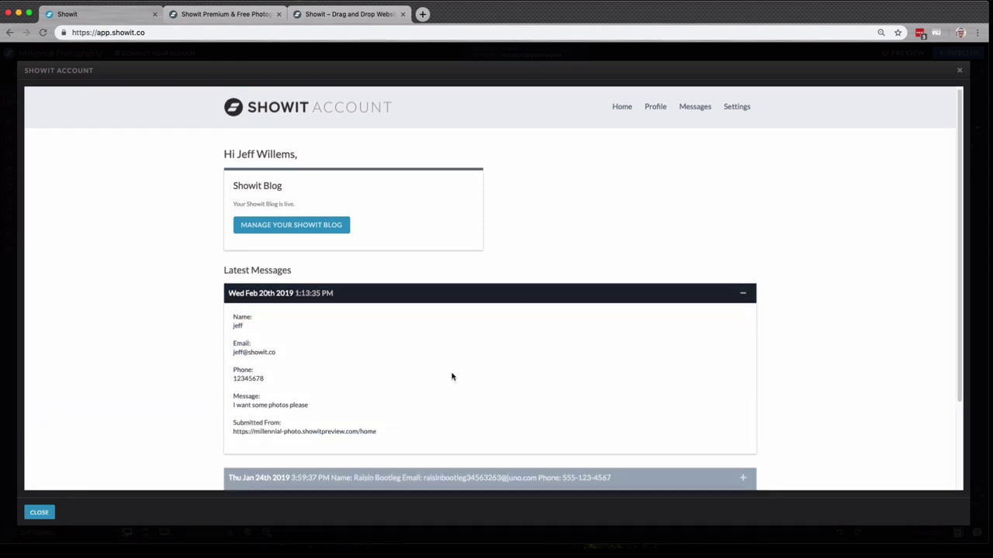
scroll(452, 377, "down", 2)
scroll(452, 377, "up", 2)
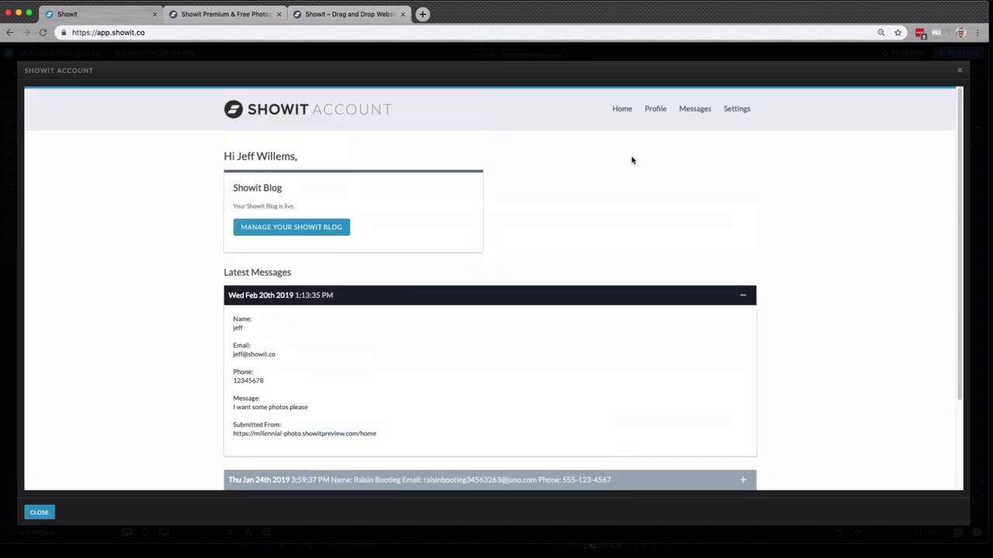
- Review the account's Profile, Messages and Settings pages, then close the account window
left_click(654, 111)
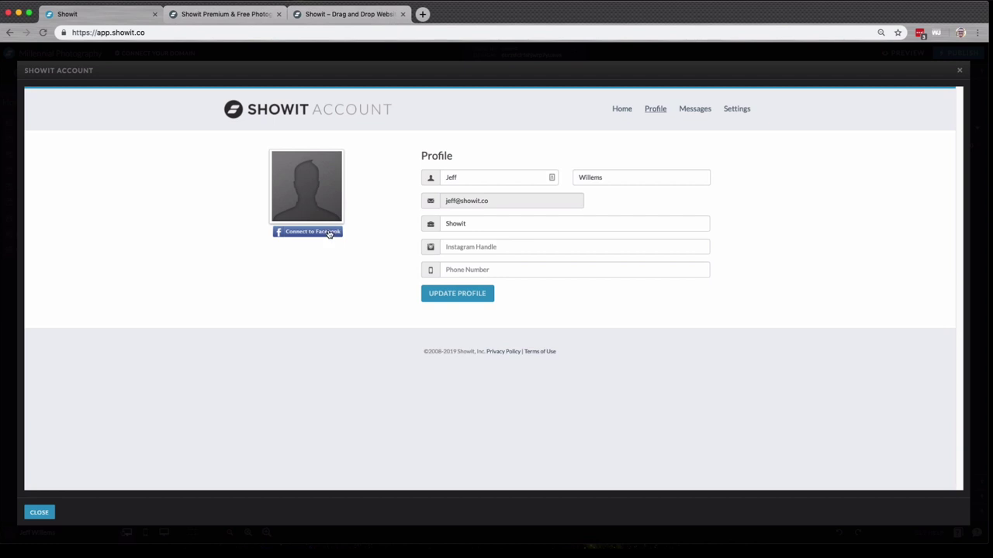
left_click(706, 114)
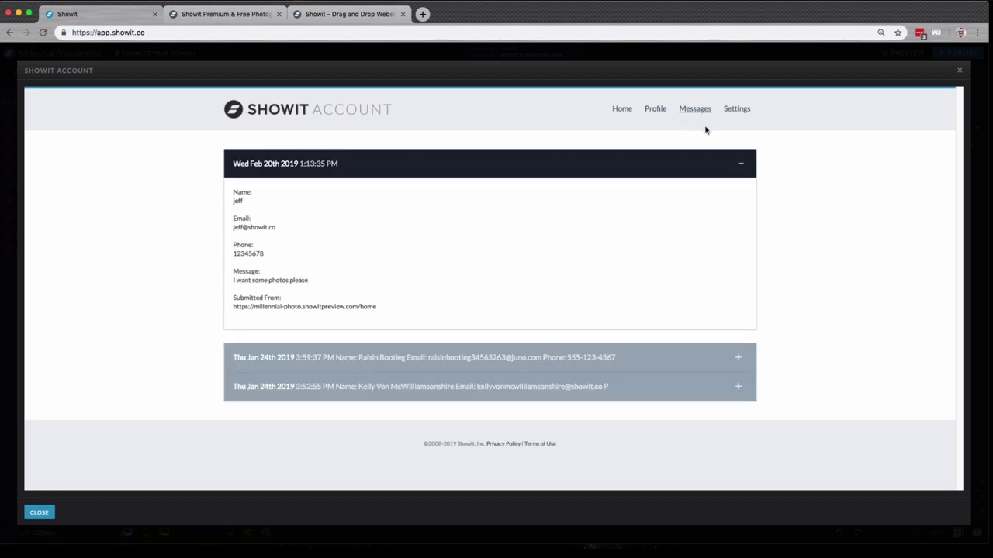
left_click(742, 112)
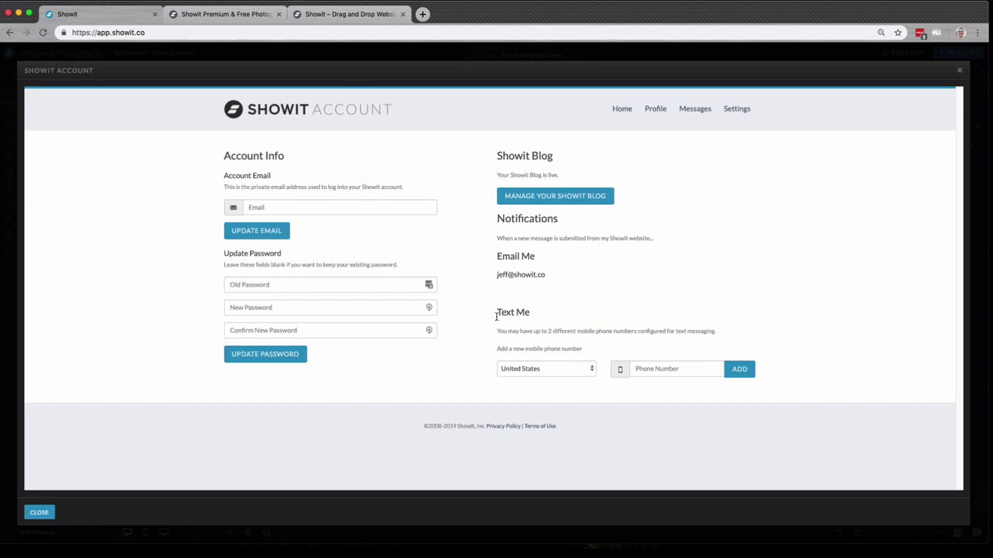
left_click(39, 512)
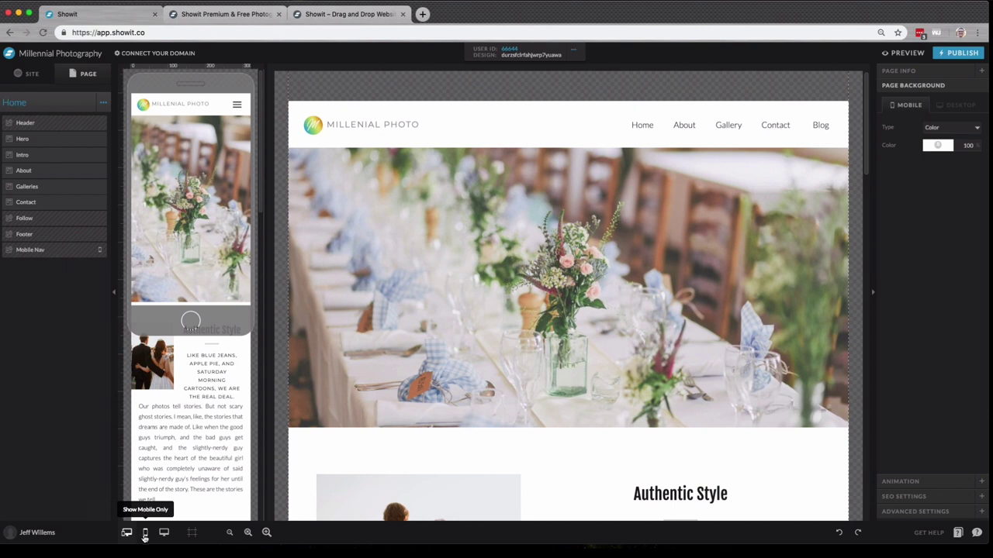
left_click(144, 534)
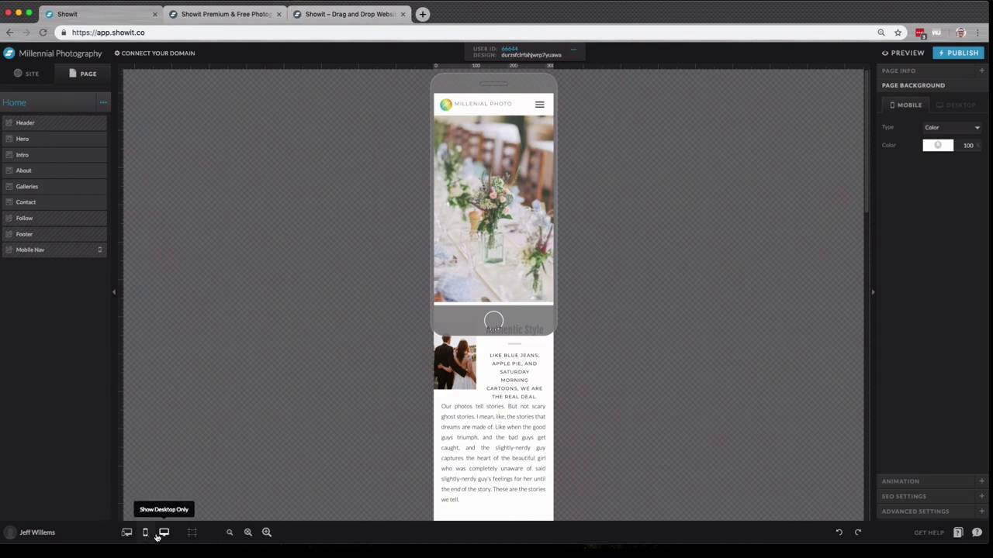
left_click(163, 534)
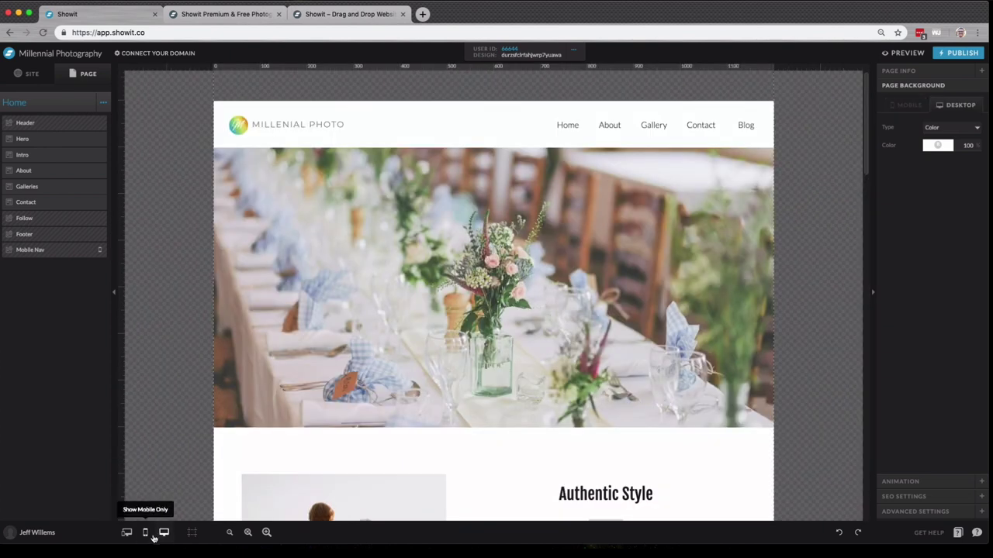
left_click(164, 534)
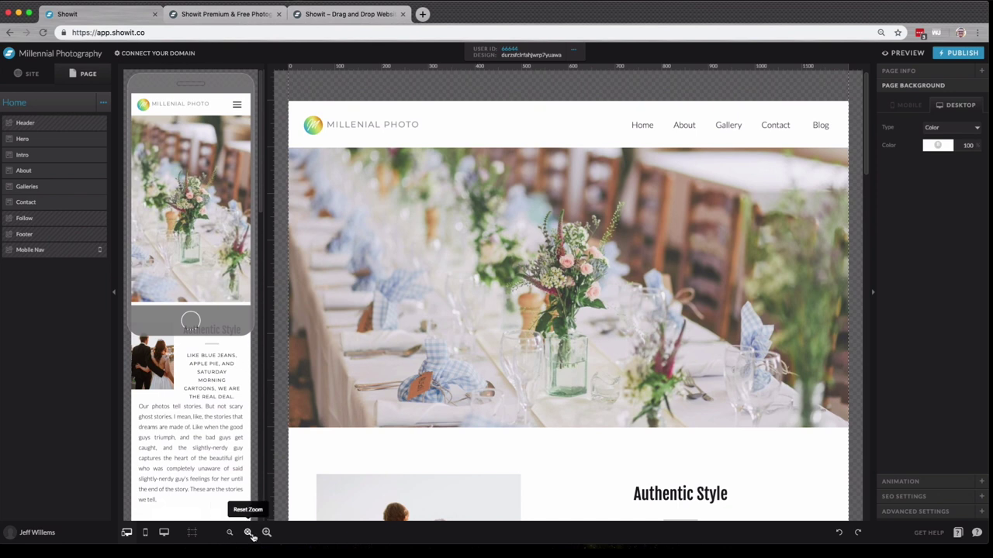
left_click(400, 372)
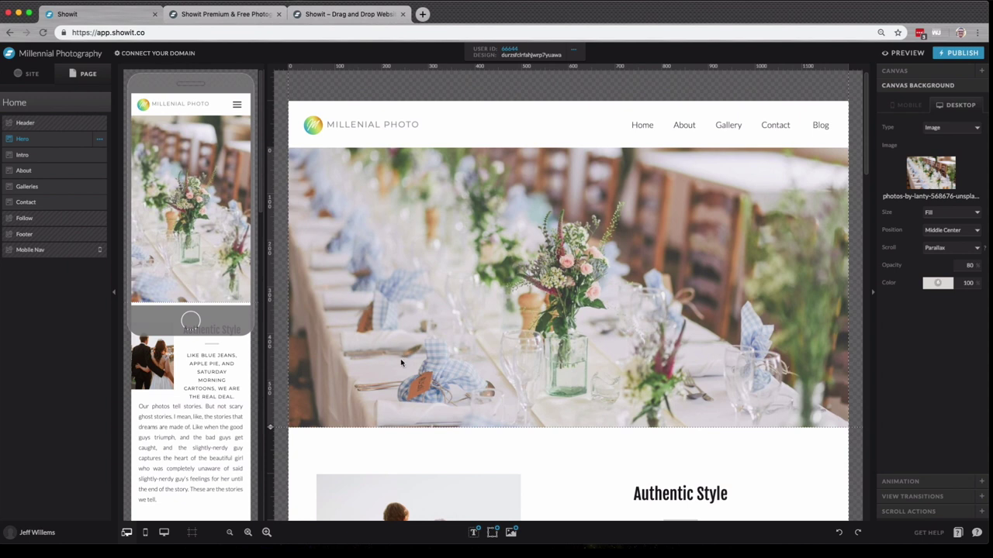
left_click(230, 533)
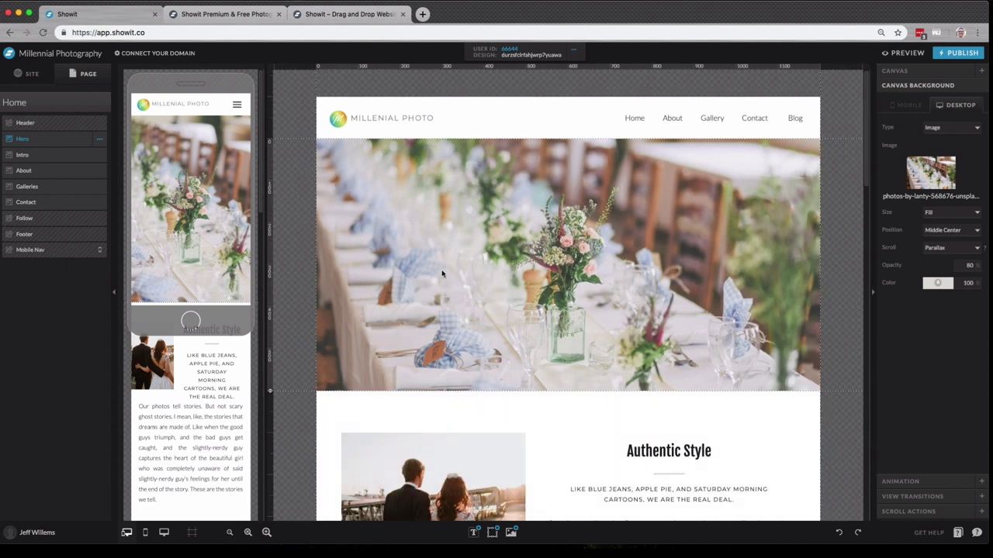
left_click(233, 223)
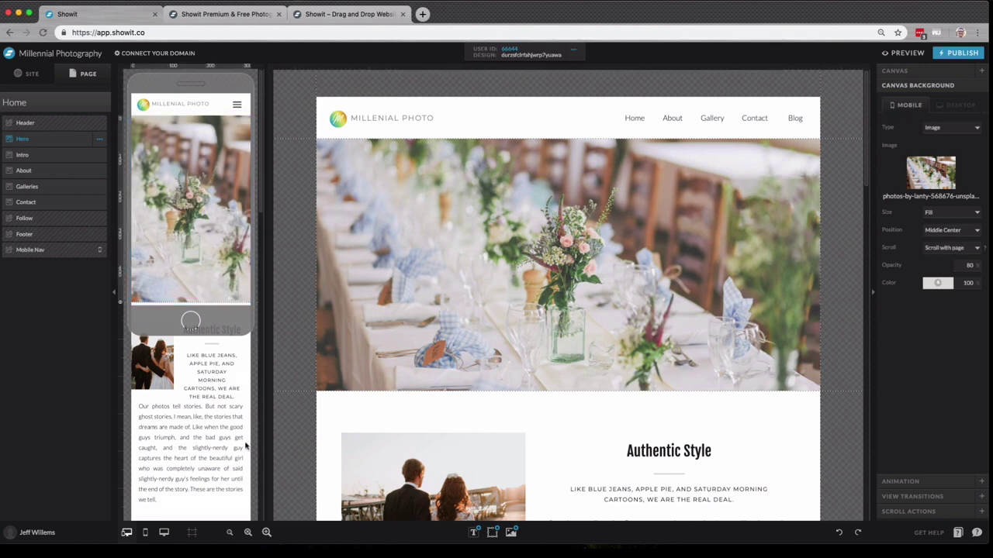
left_click(230, 533)
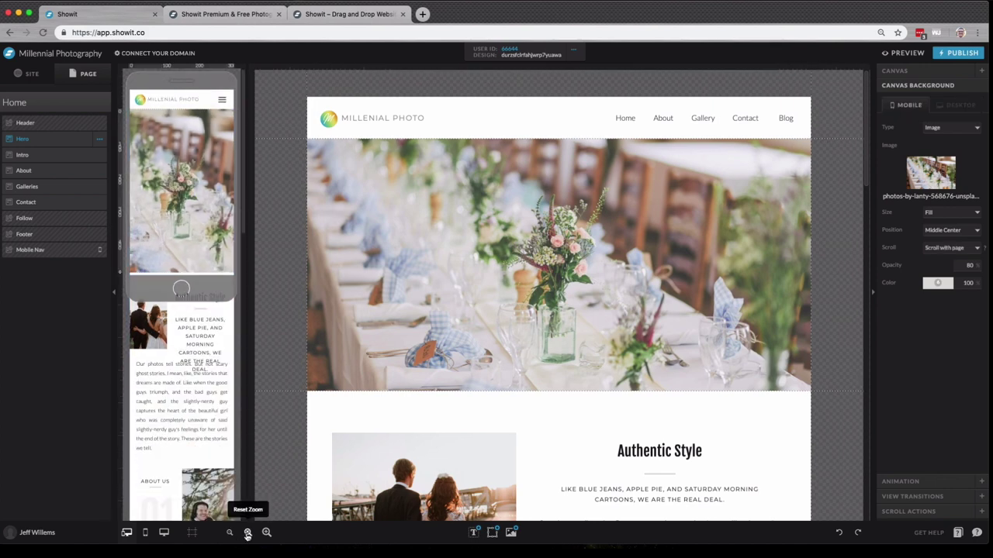
left_click(266, 533)
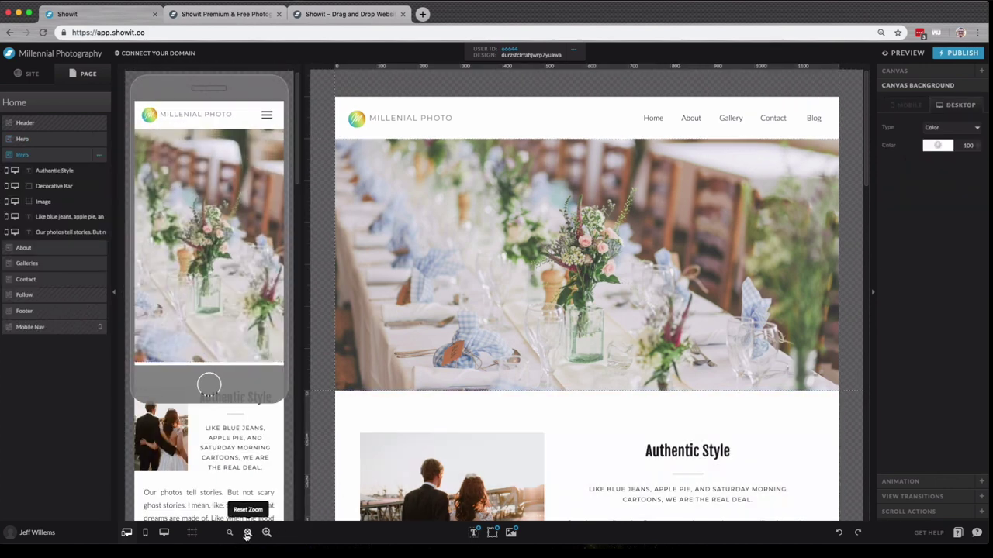
left_click(247, 533)
mouse_move(473, 535)
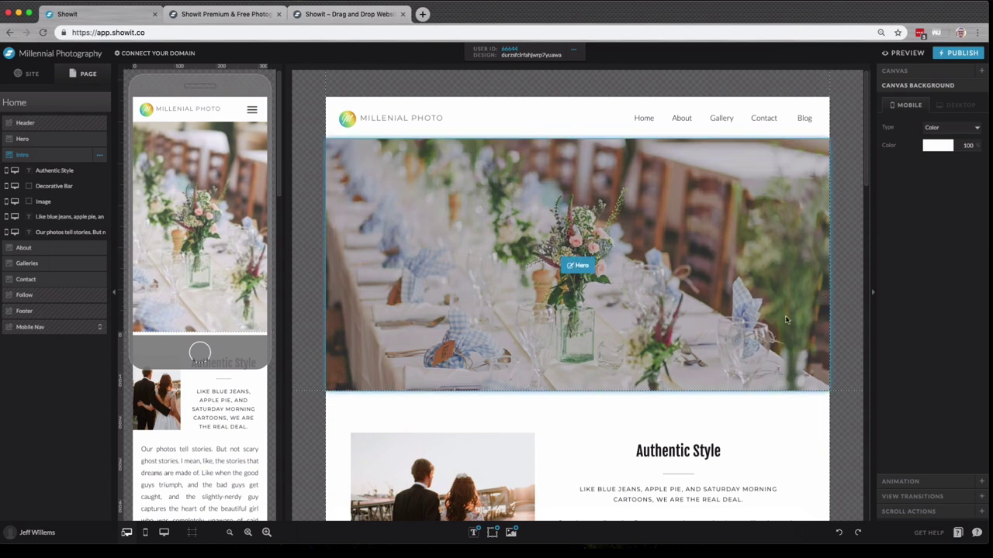
scroll(735, 353, "down", 3)
left_click(764, 334)
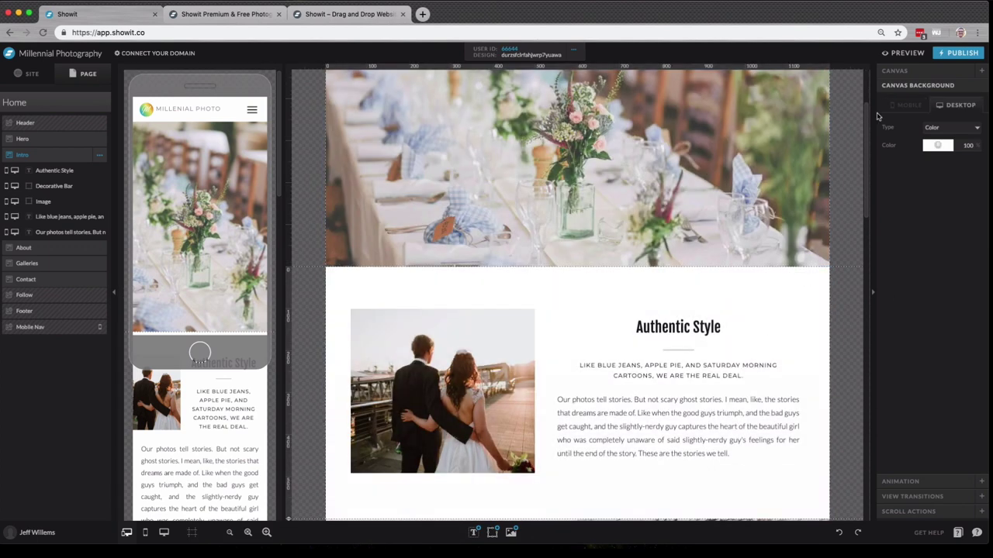
left_click(896, 71)
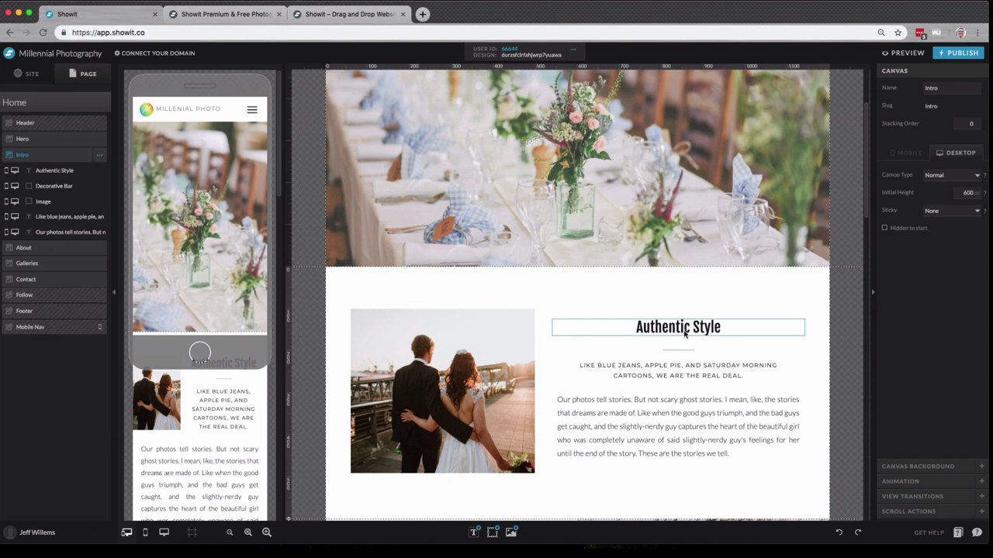
left_click(692, 332)
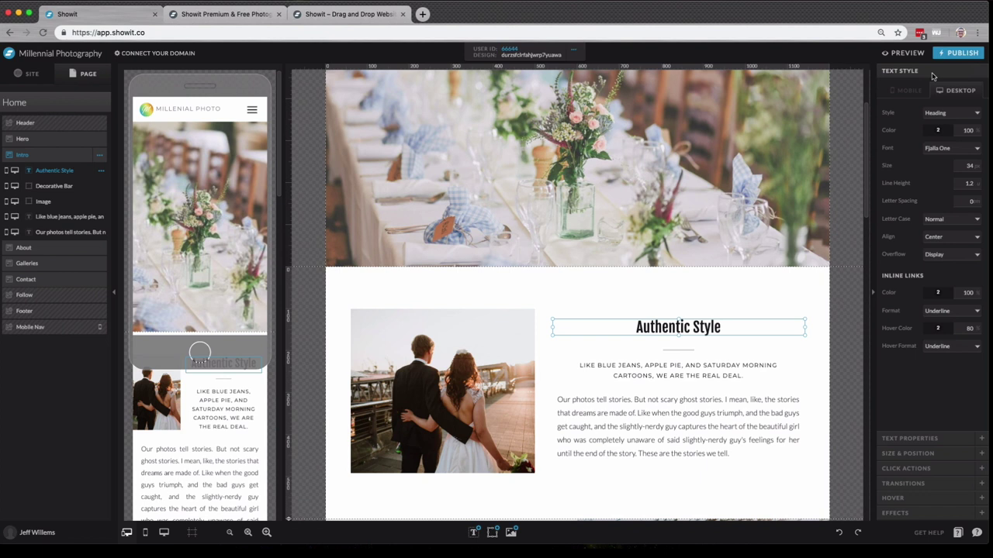
left_click(933, 439)
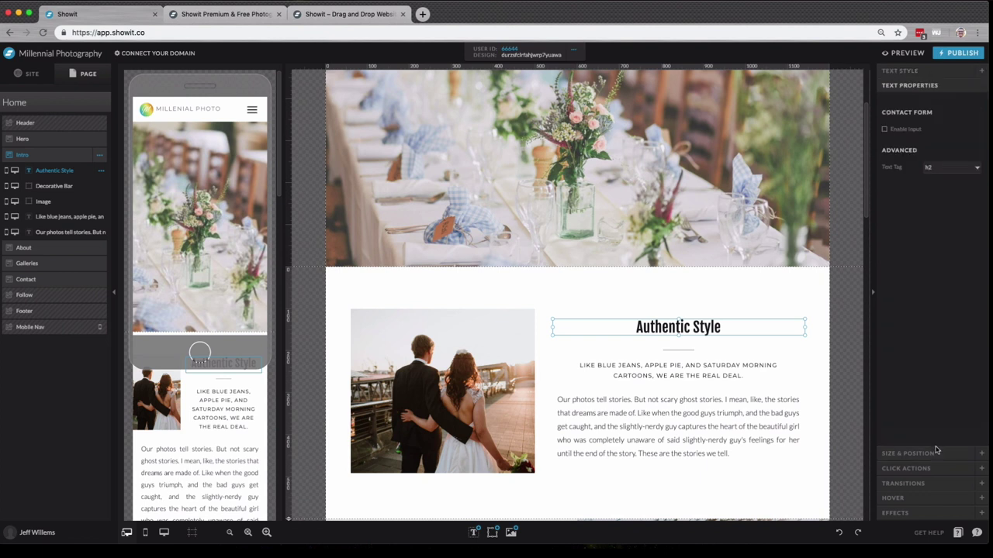
left_click(936, 456)
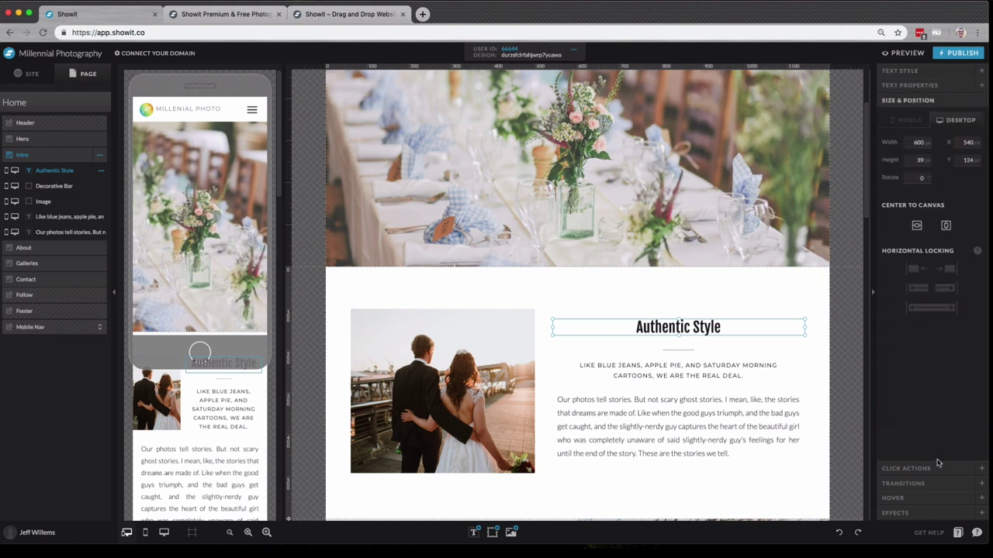
left_click(946, 230)
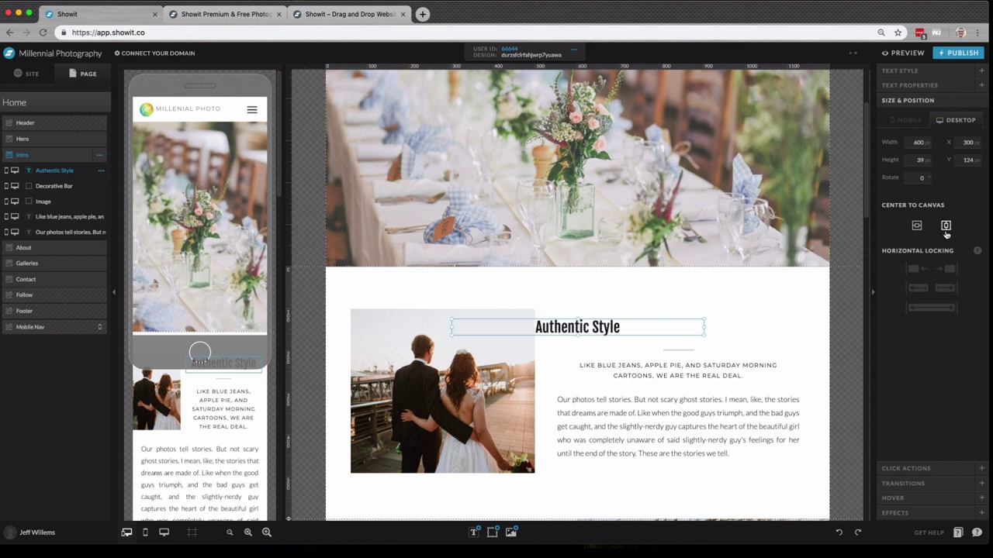
left_click(838, 532)
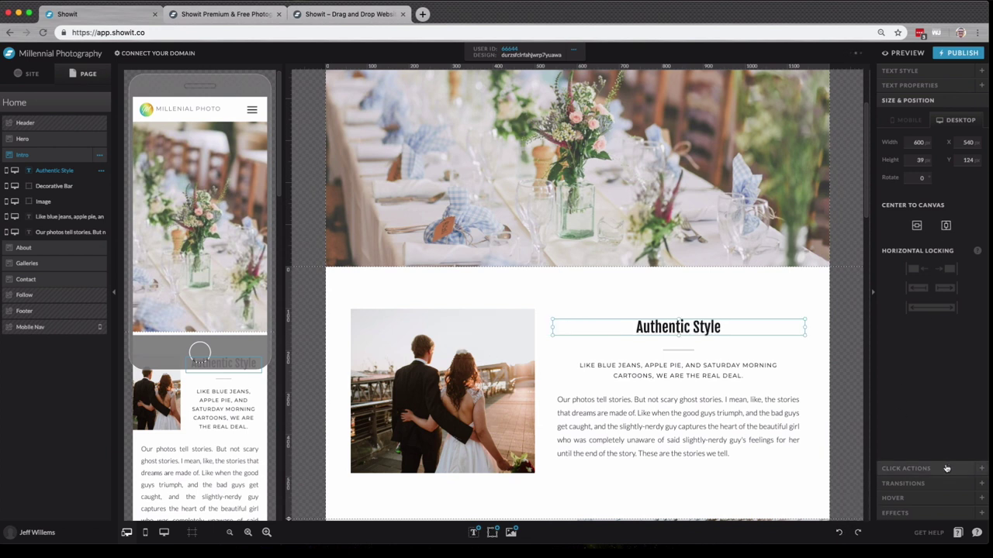
left_click(945, 468)
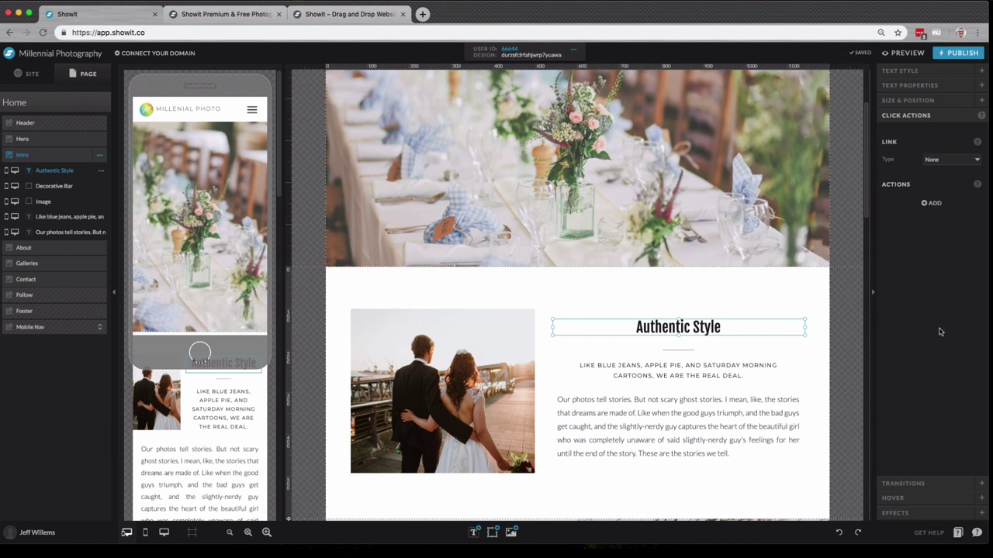
left_click(962, 159)
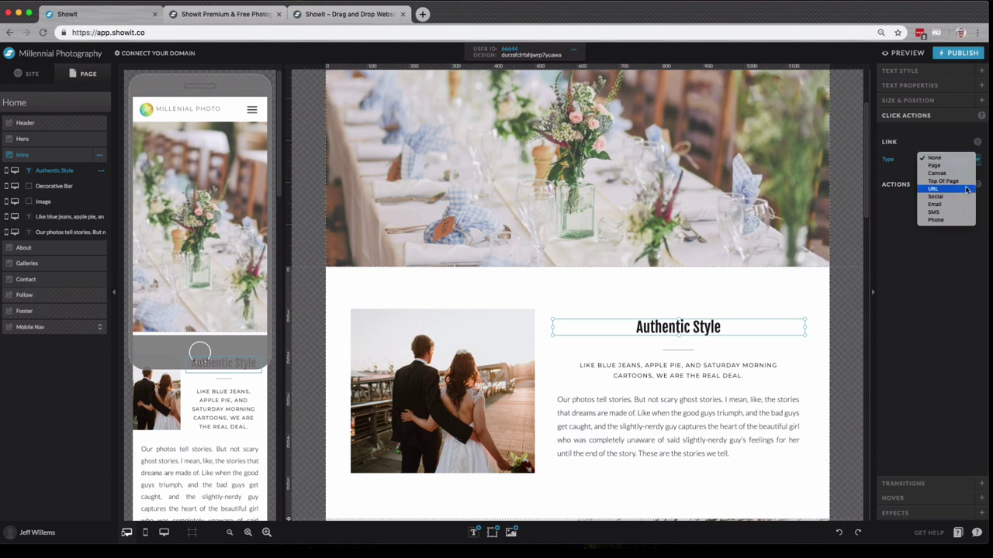
left_click(936, 289)
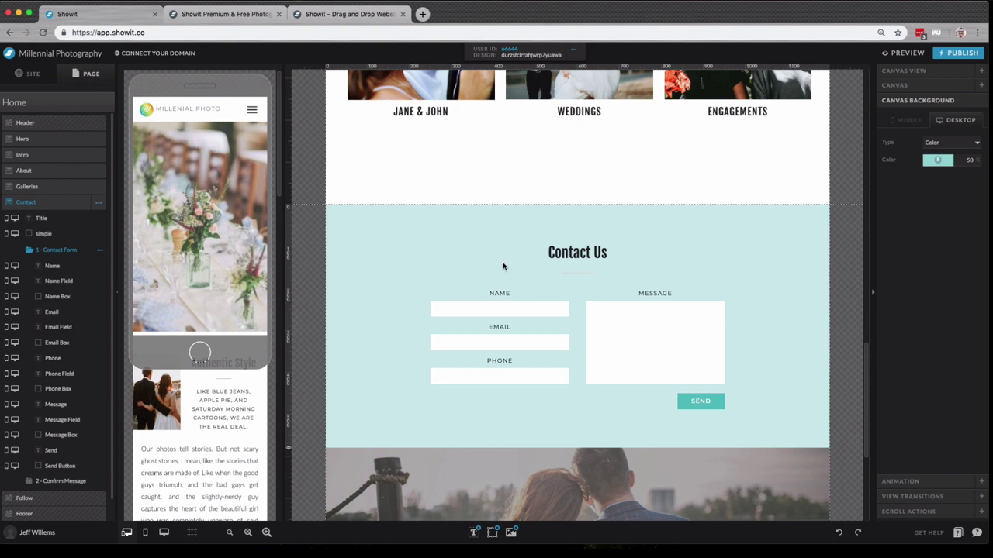
- Show the contact form settings for the Name input, then select the Email input
left_click(513, 307)
left_click(524, 310)
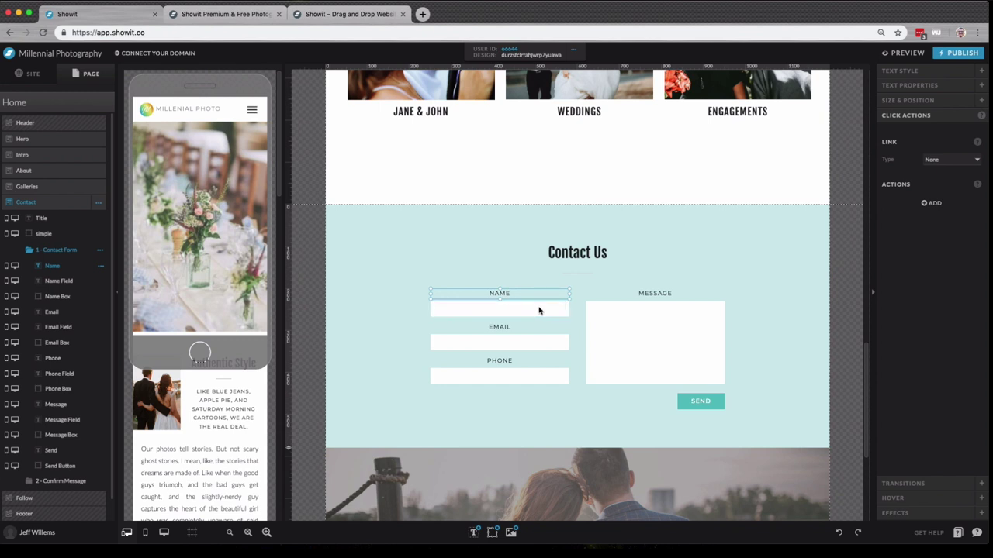
left_click(913, 86)
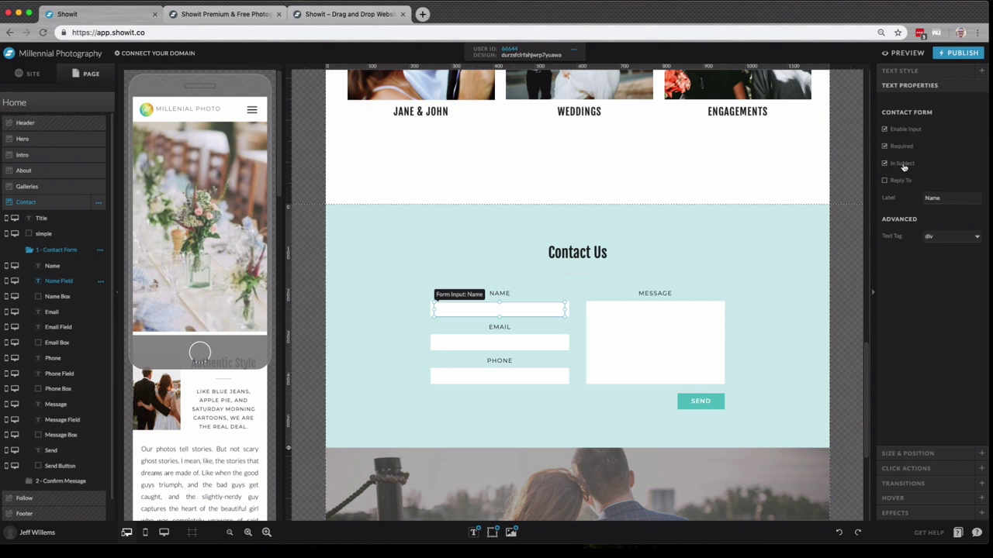
left_click(550, 346)
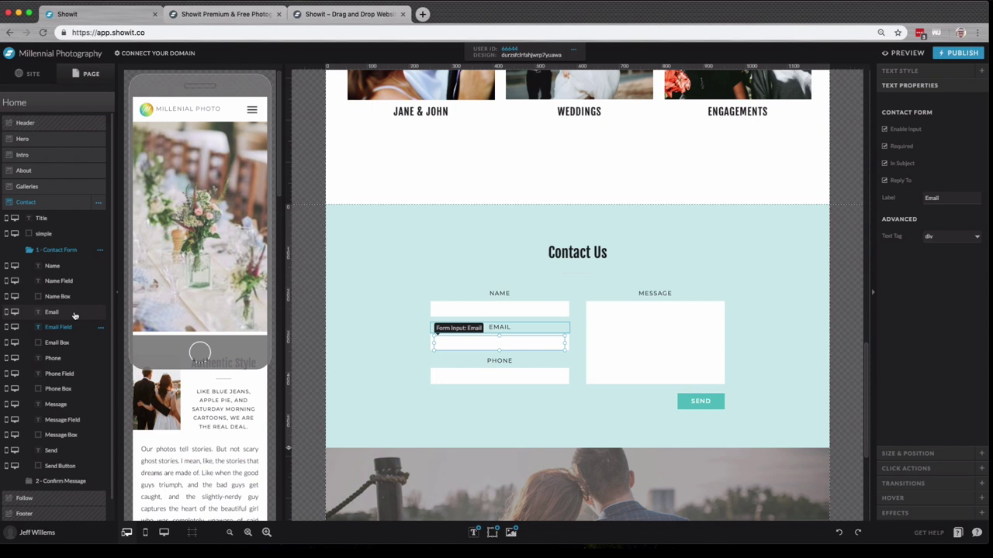
- Review the SEND button's Click Actions link settings and view the form's confirmation state
left_click(698, 402)
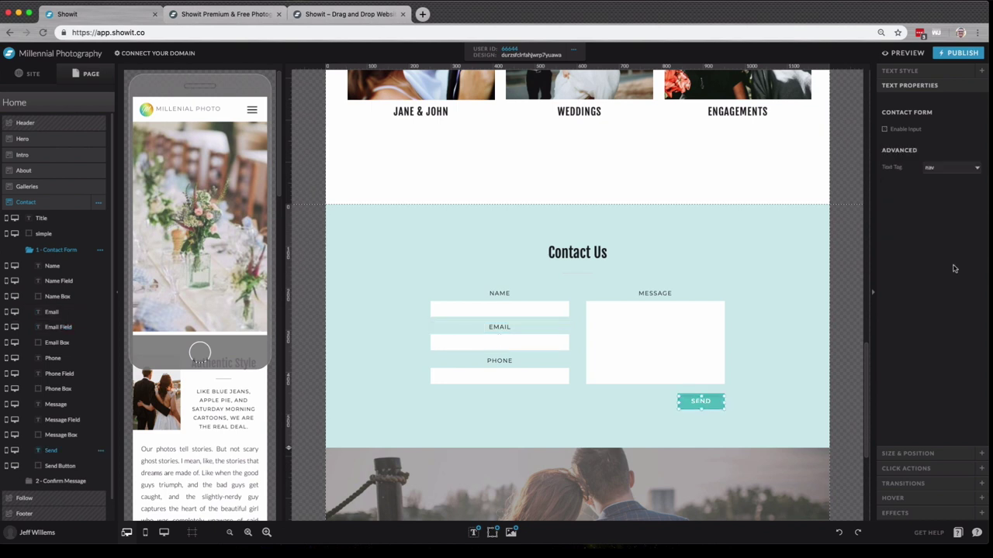
left_click(909, 469)
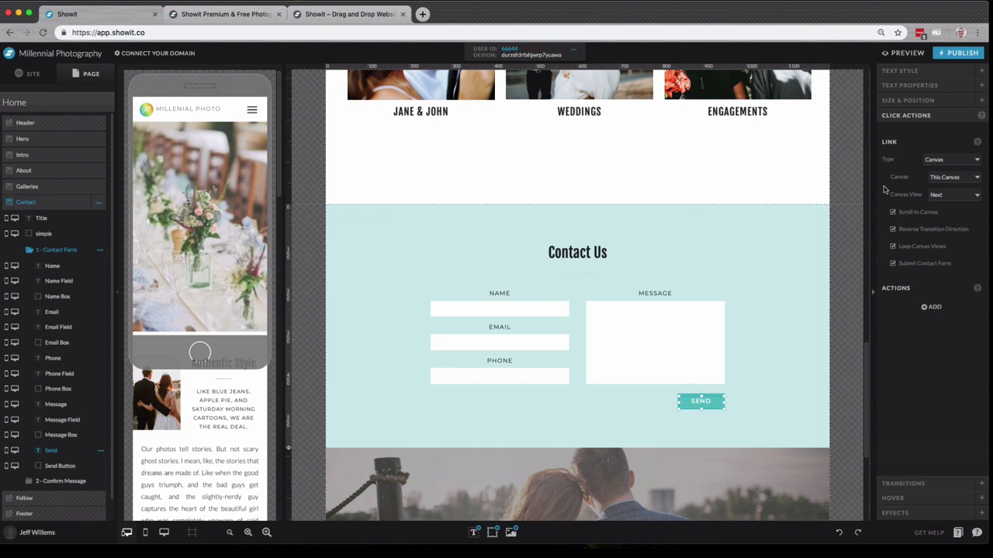
left_click(68, 482)
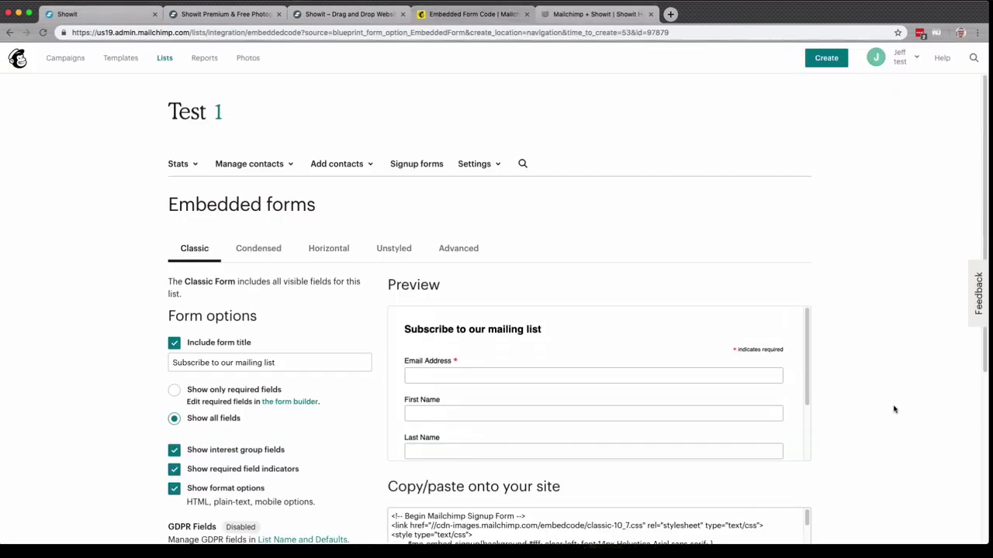
- Scroll to the Classic form's copy/paste box and select all the signup form code
scroll(892, 406, "down", 3)
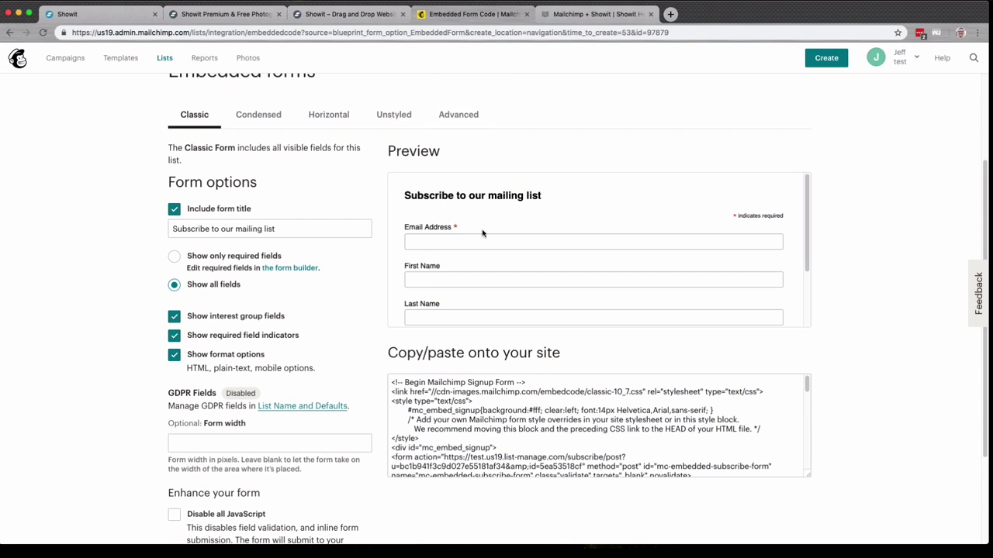
scroll(446, 357, "down", 2)
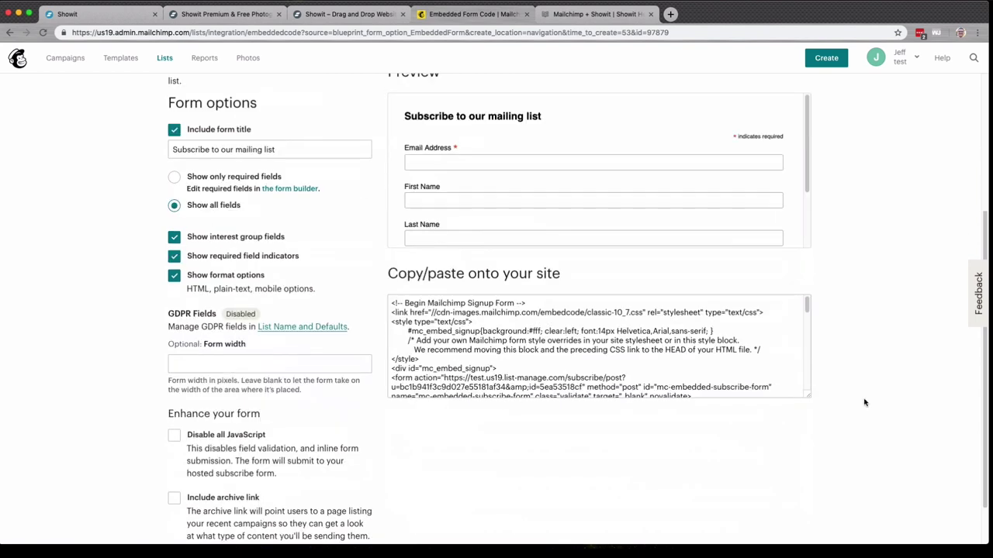
left_click(515, 338)
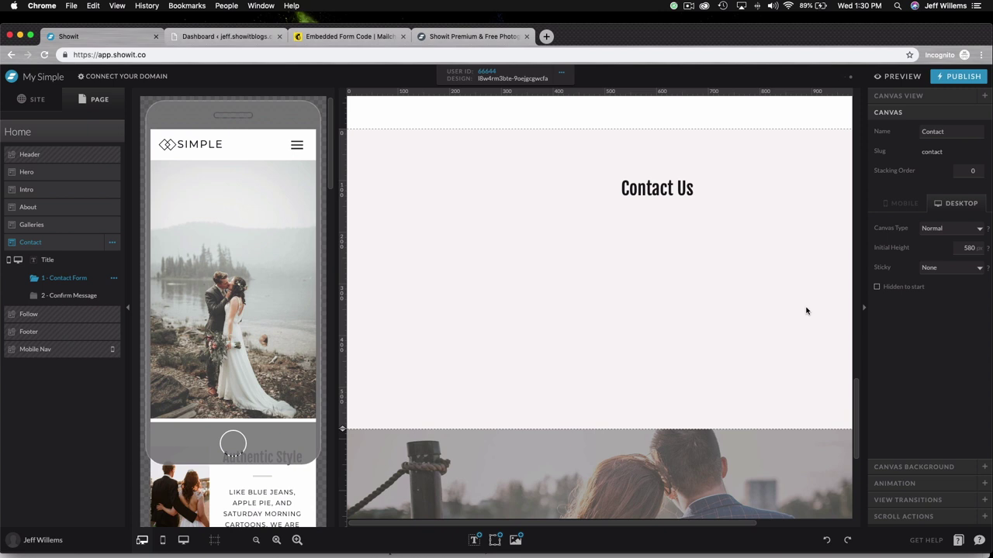
- Add an embed code block below Contact Us holding the pasted Mailchimp signup code
left_click(495, 539)
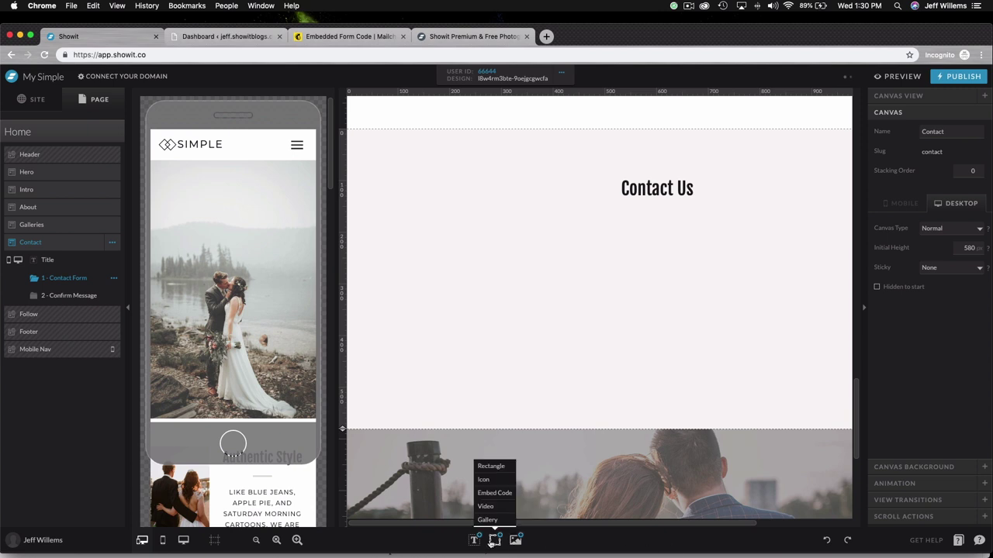
left_click(504, 494)
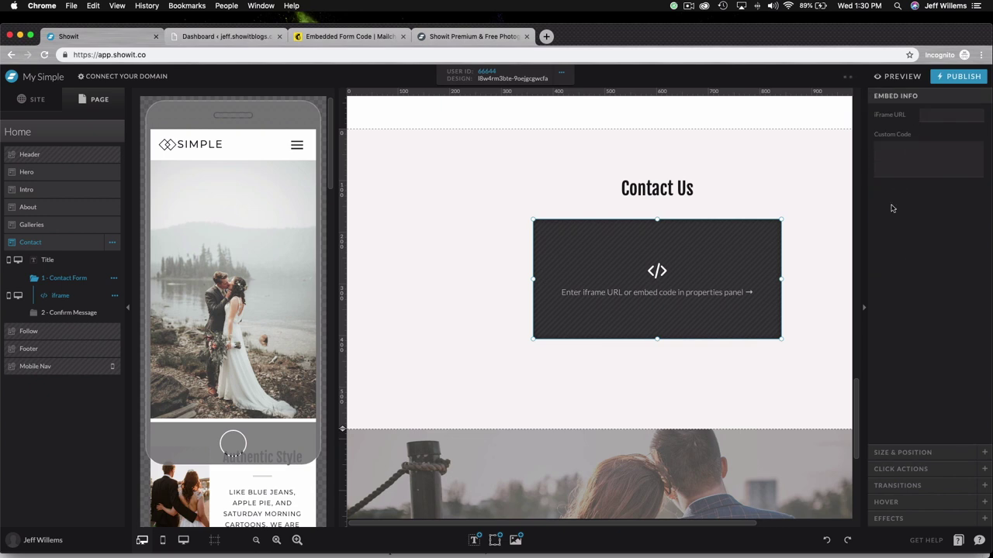
left_click(897, 160)
key("super+v")
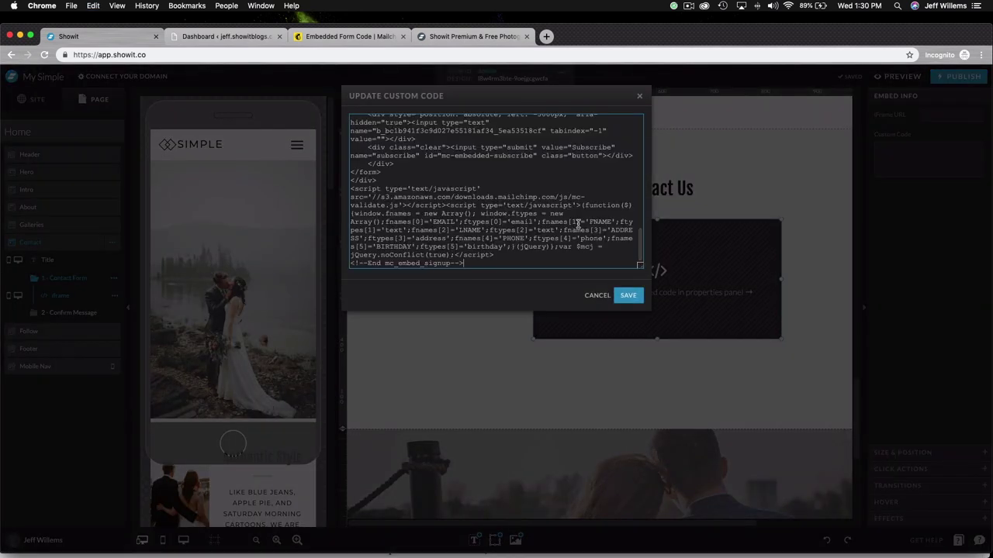
left_click(627, 295)
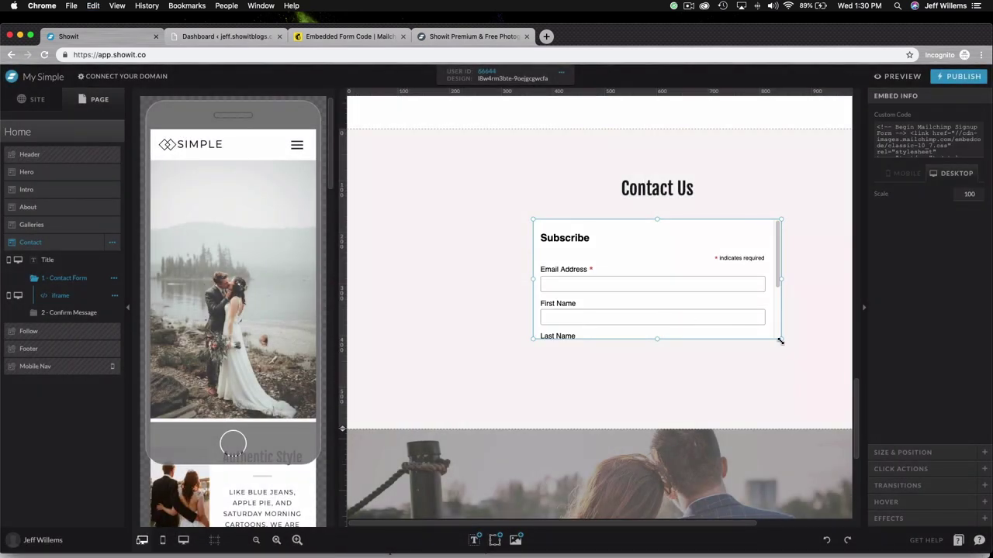
- Enlarge the embed block to show the whole form and centre it on the canvas
left_click_drag(780, 341, 844, 419)
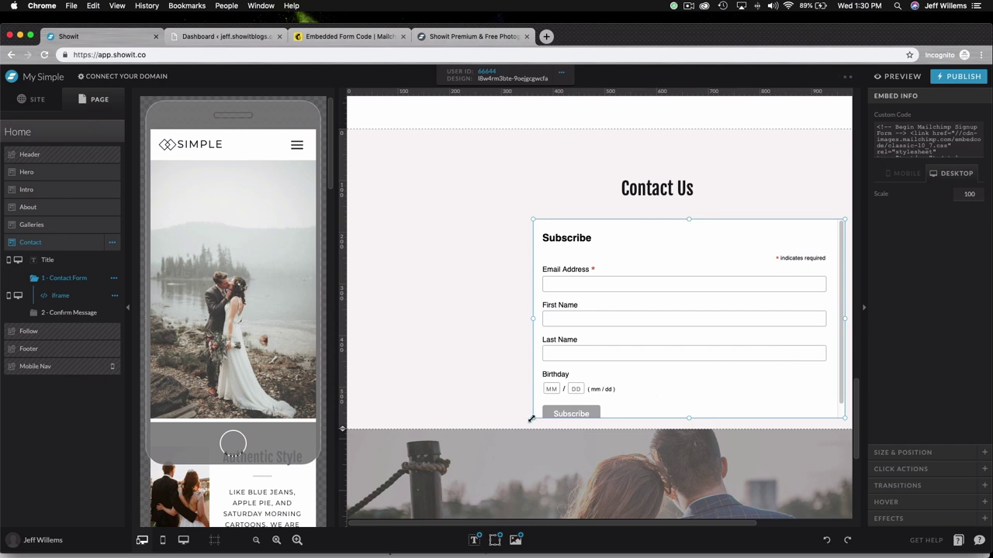
left_click_drag(531, 419, 519, 427)
left_click(902, 452)
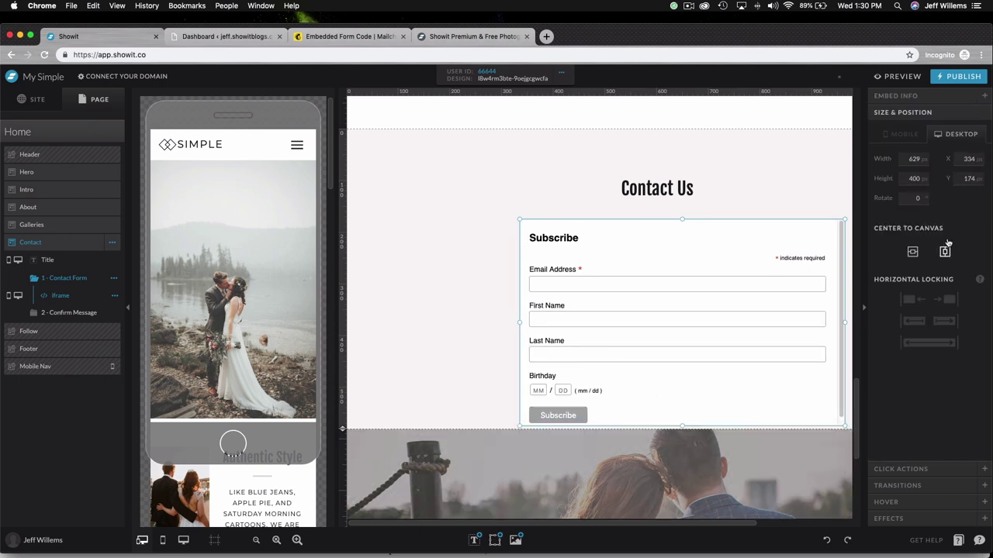
left_click(944, 251)
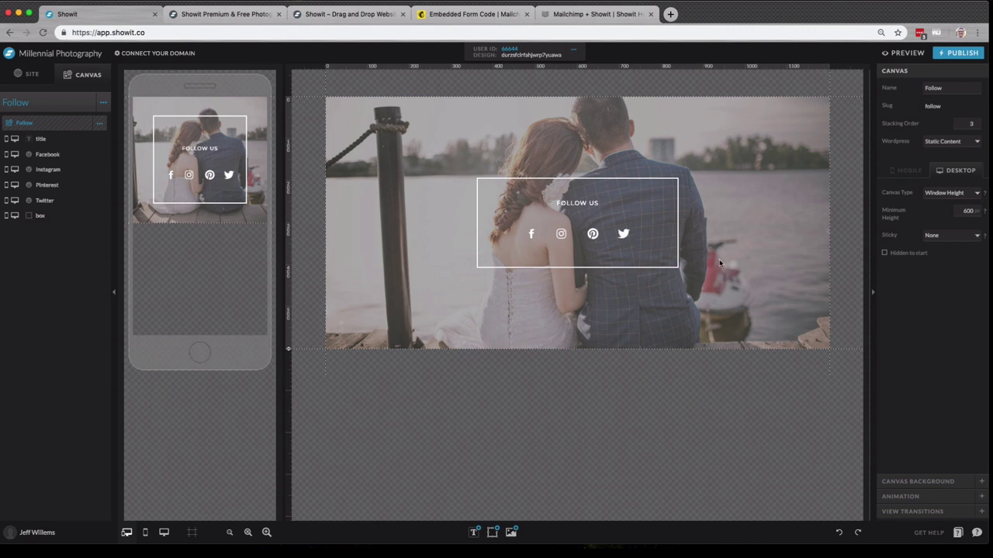
- Swap the fourth Follow Us social icon from Twitter to the YouTube play icon
left_click(539, 248)
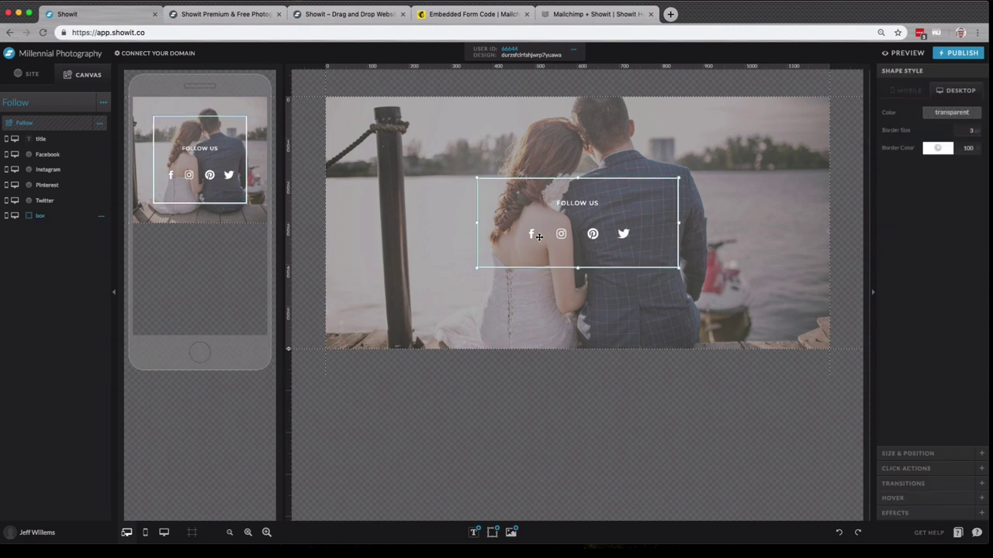
left_click(623, 235)
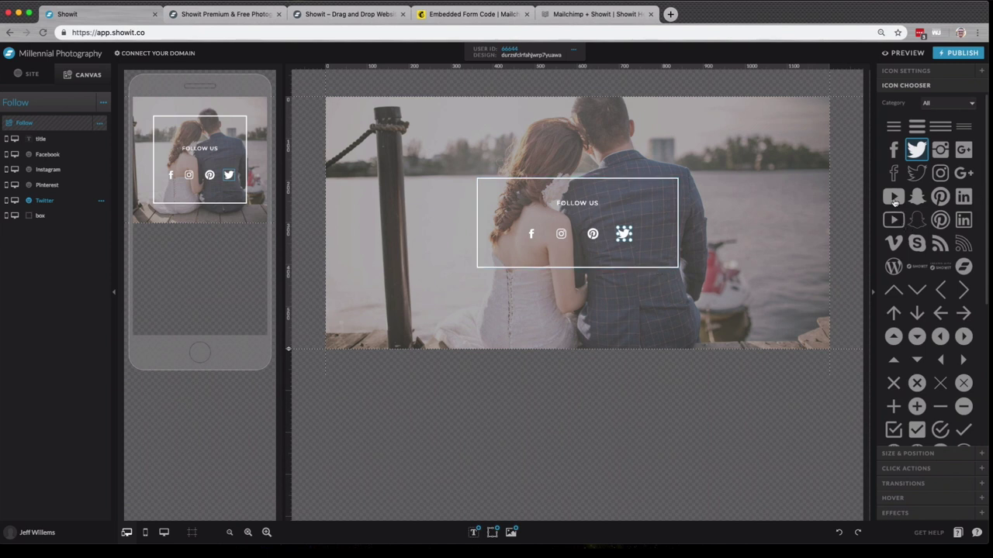
left_click(893, 199)
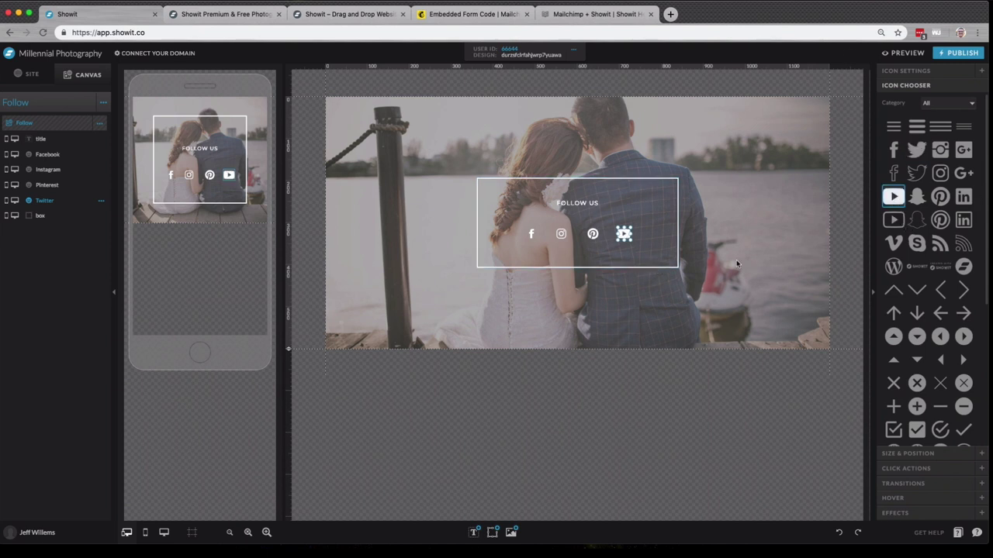
- Copy the Showit YouTube channel URL, then select the YouTube icon's existing link address in Showit
left_click(912, 469)
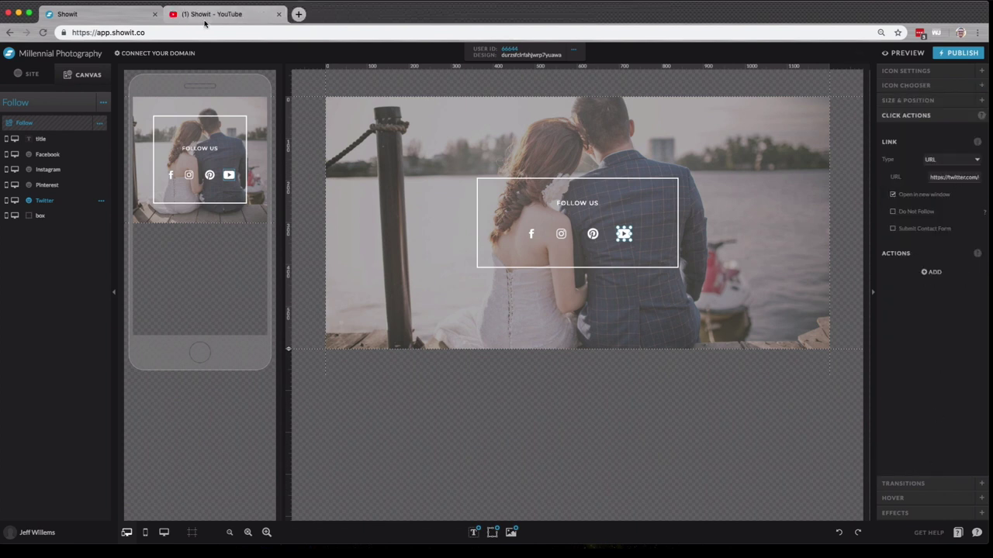
left_click(205, 15)
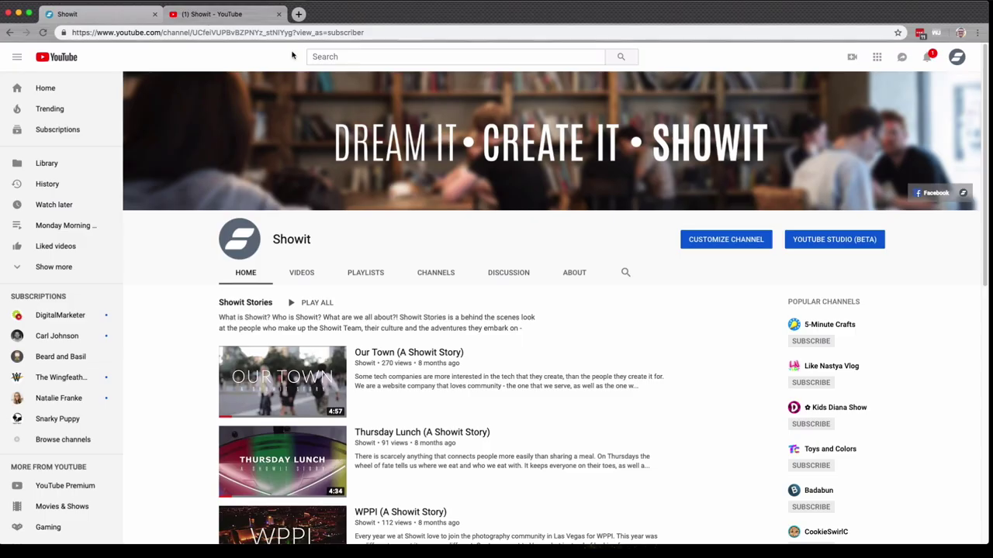
left_click(385, 35)
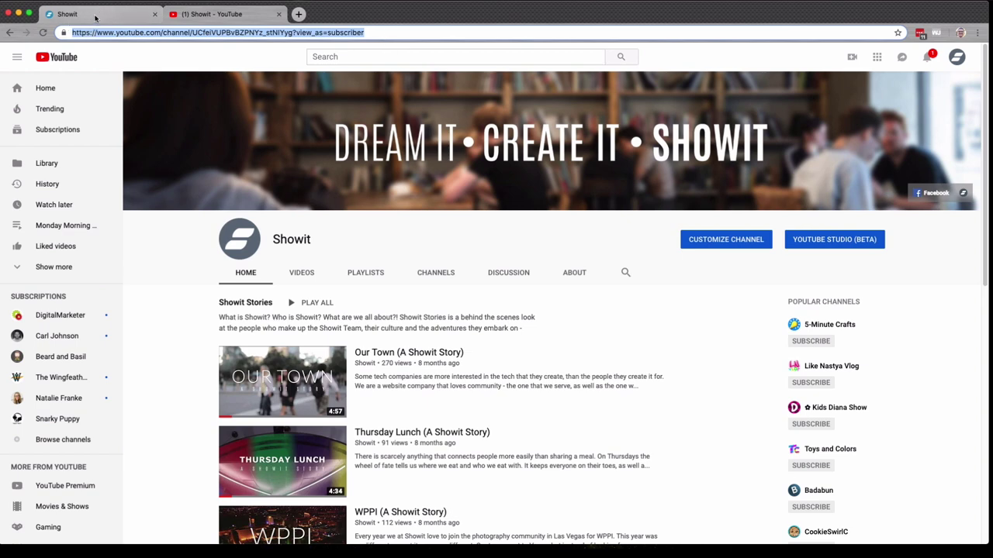
left_click(94, 15)
left_click(974, 178)
- Paste the channel URL as the icon's link, open it in the same window, and undo a stray icon move
key("BackSpace")
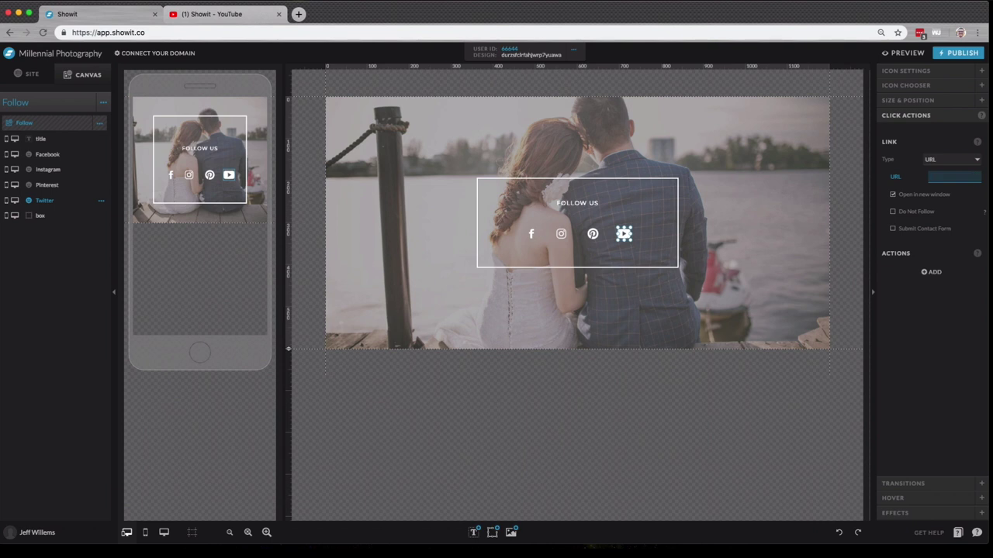
key("super+v")
left_click(969, 201)
left_click_drag(625, 235, 625, 243)
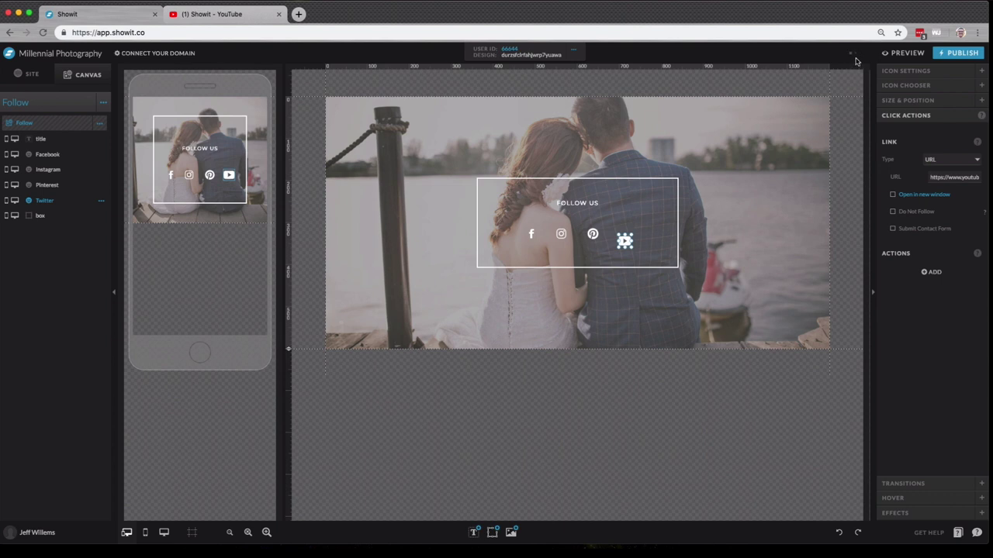
left_click(838, 533)
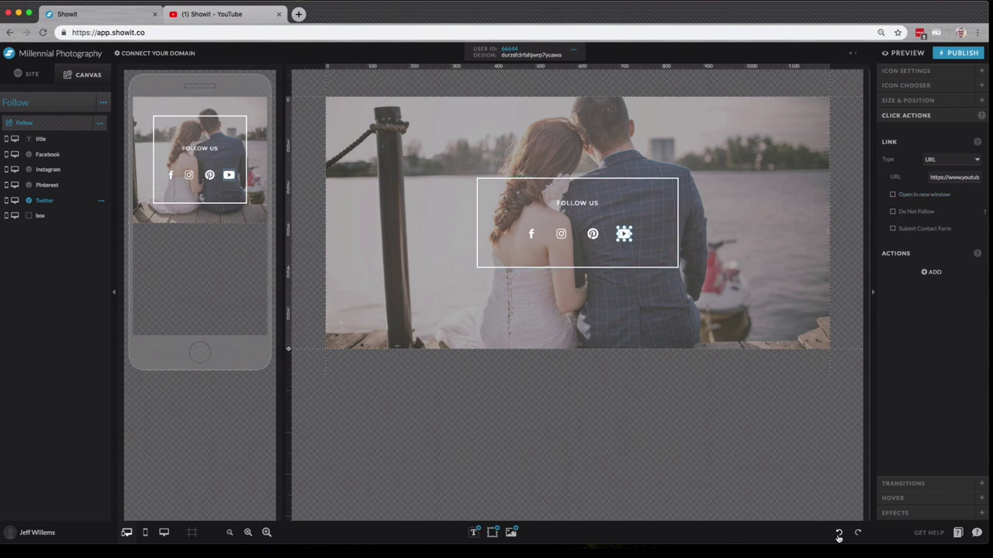